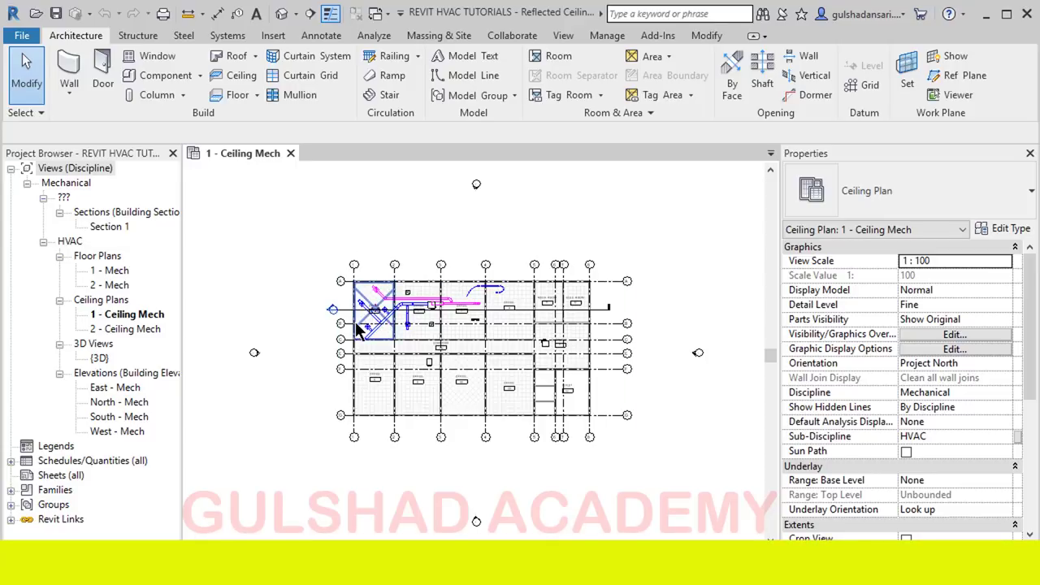
# Place another 600x600 M_Supply Diffuser in the corridor ceiling using Create Similar
pyautogui.scroll(3, 358, 329)
pyautogui.scroll(3, 390, 330)
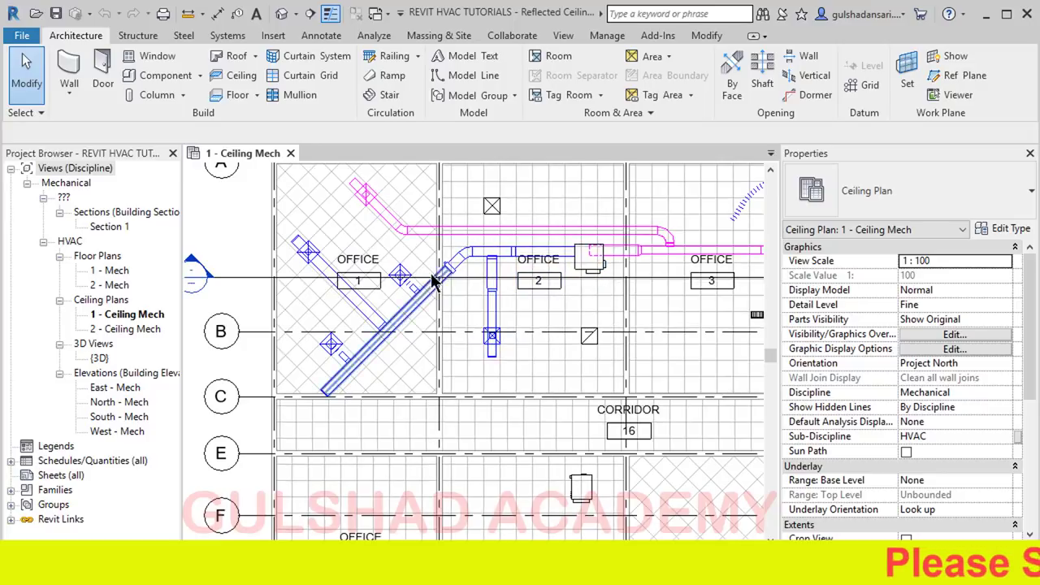
pyautogui.scroll(2, 443, 300)
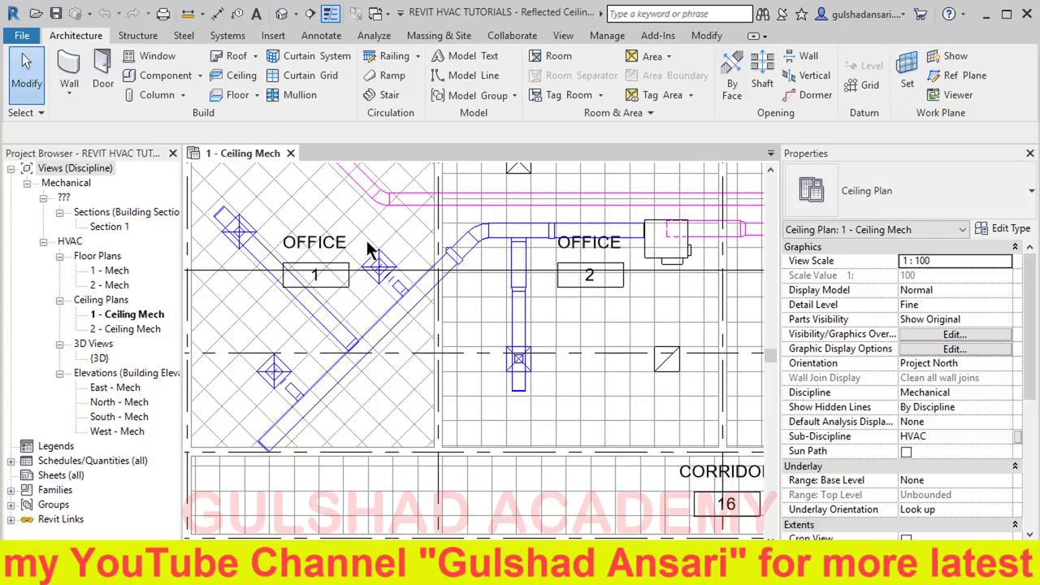
pyautogui.scroll(-2, 376, 245)
pyautogui.scroll(-2, 437, 247)
pyautogui.scroll(-2, 401, 308)
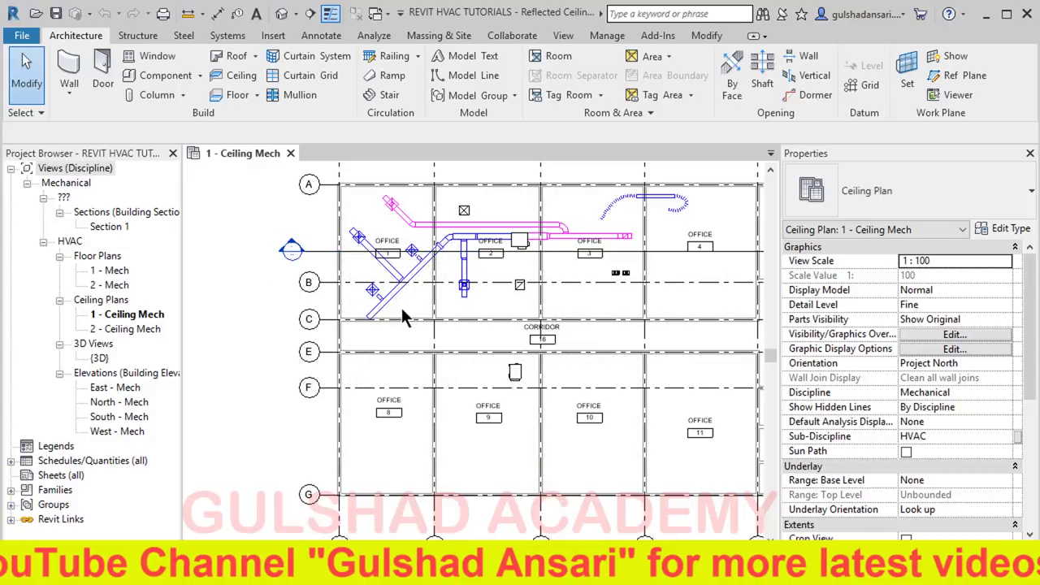
pyautogui.scroll(-1, 455, 329)
pyautogui.scroll(2, 688, 346)
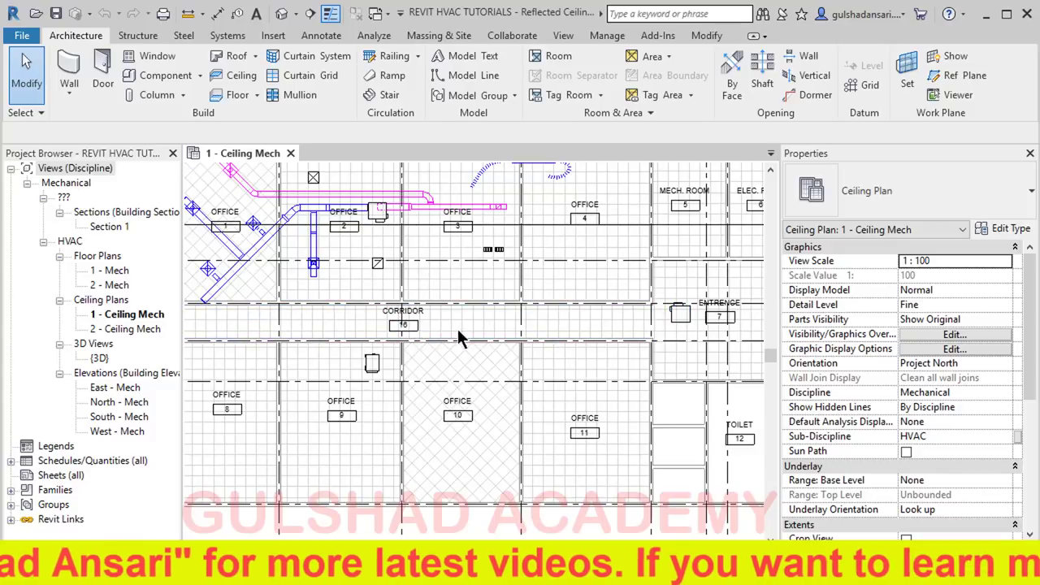
pyautogui.scroll(-2, 569, 292)
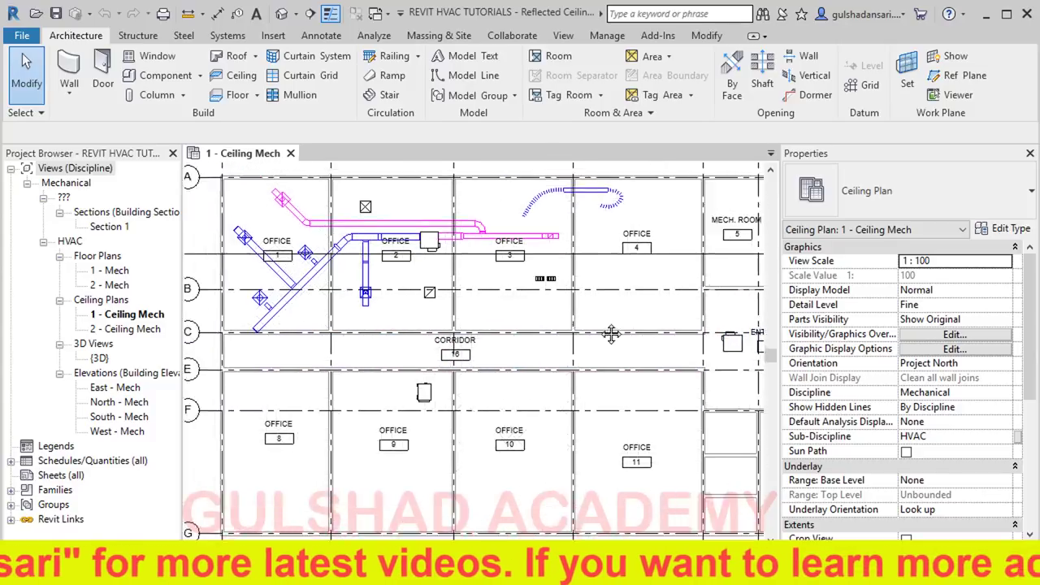
pyautogui.scroll(3, 441, 298)
pyautogui.scroll(1, 502, 259)
pyautogui.scroll(1, 505, 246)
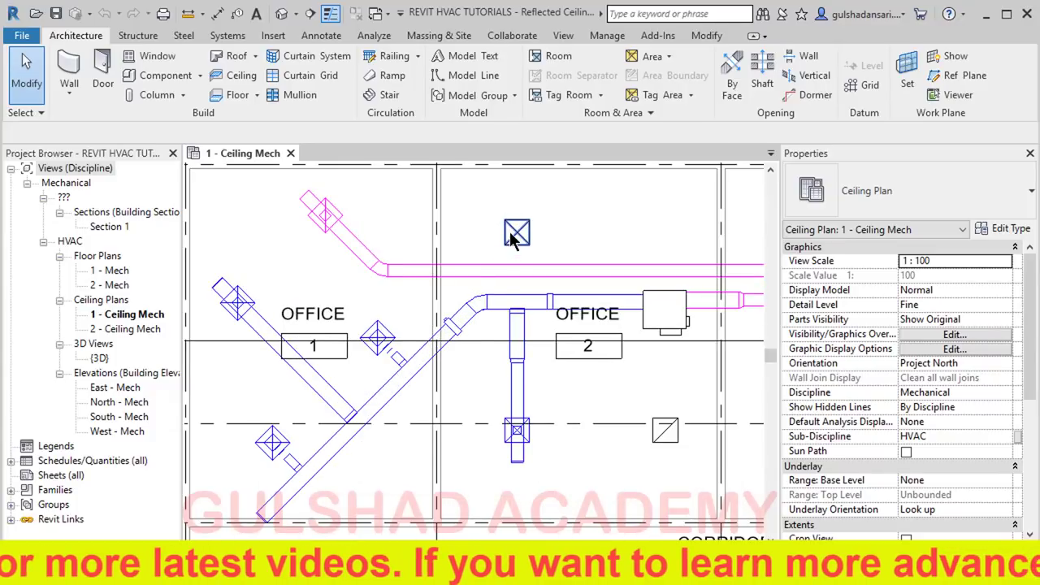
pyautogui.click(510, 232)
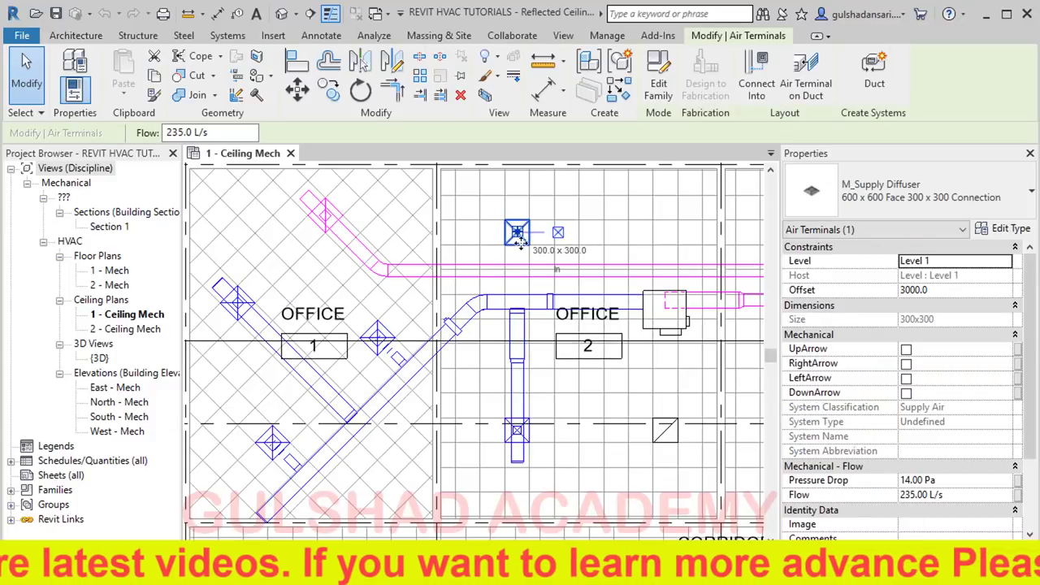
pyautogui.click(620, 90)
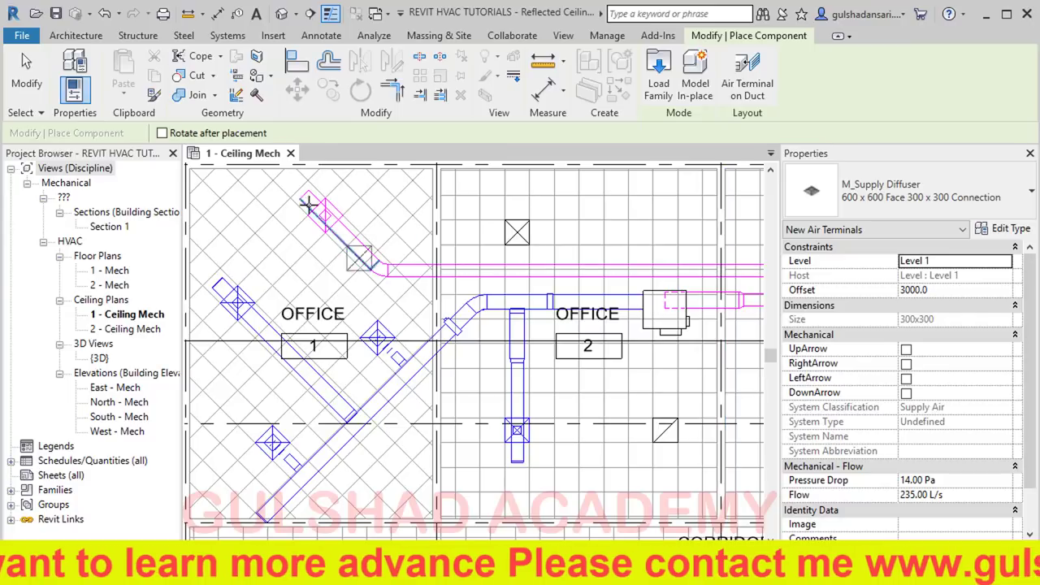
pyautogui.moveTo(343, 295); pyautogui.dragTo(382, 165, button='middle')
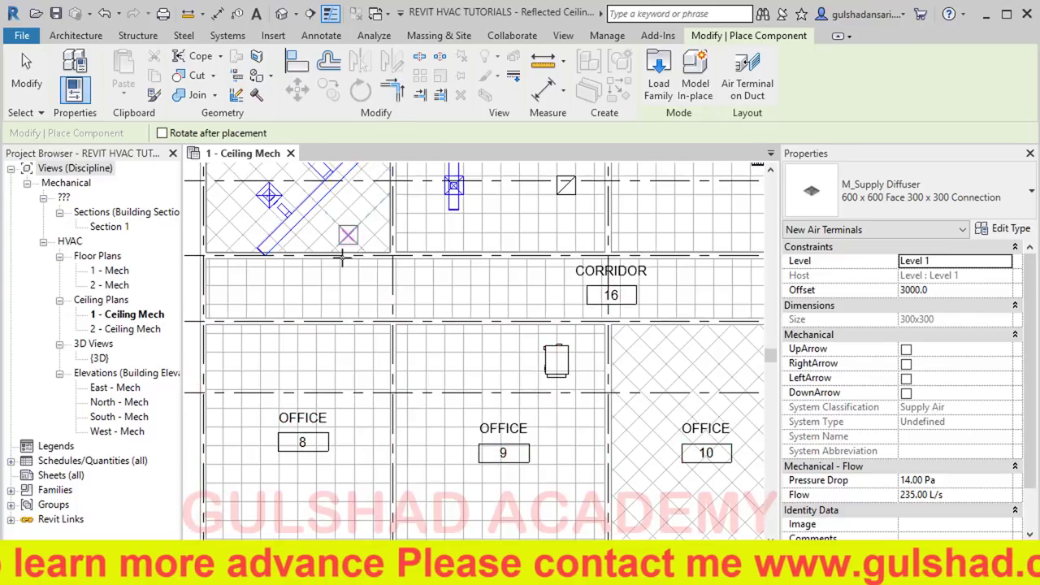
pyautogui.scroll(3, 313, 286)
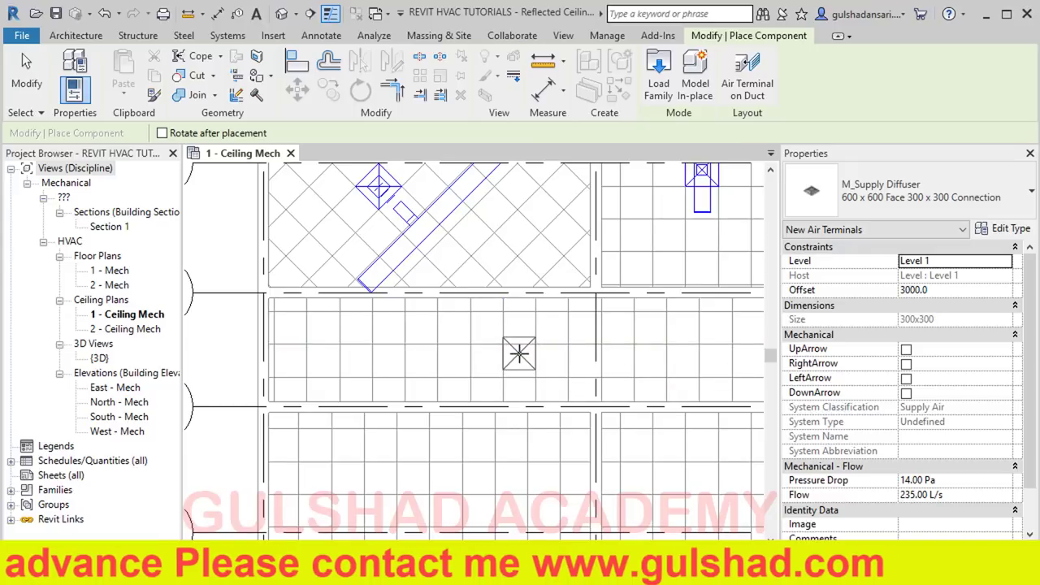
pyautogui.click(587, 356)
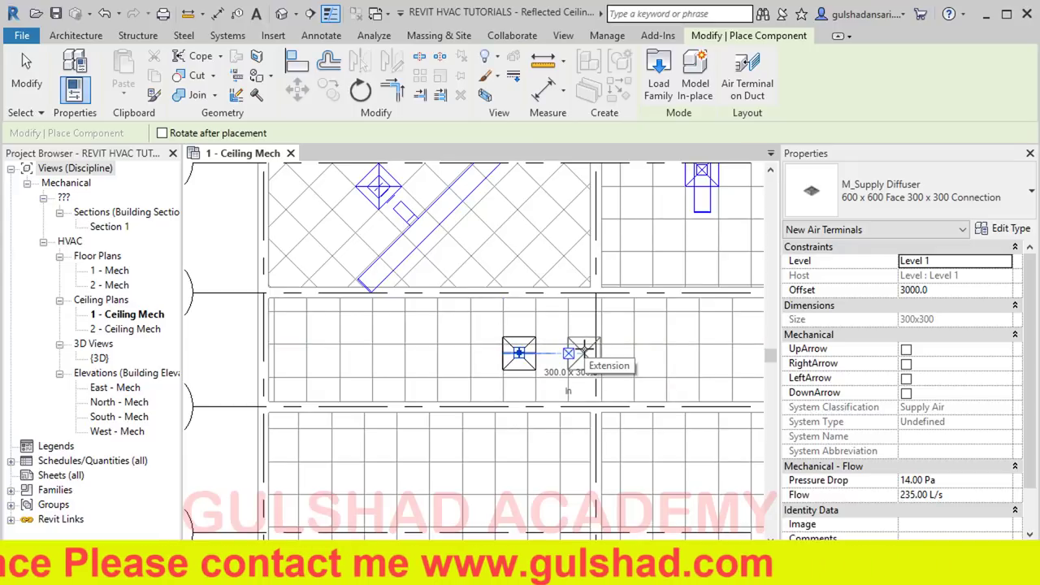
pyautogui.press('Escape')
pyautogui.press('Escape')
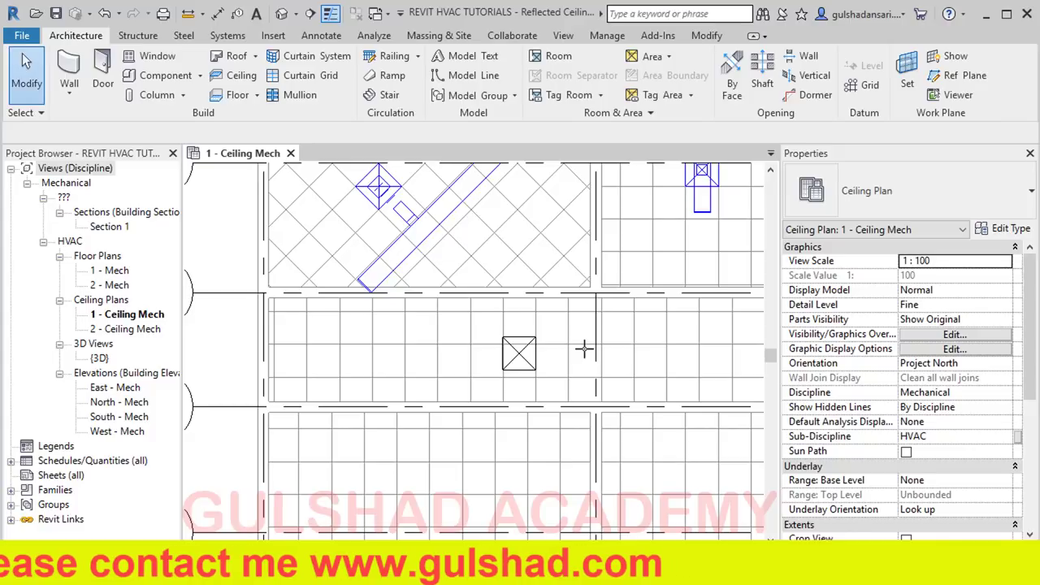
# Align the new diffuser's edge to the ceiling grid line
pyautogui.click(706, 36)
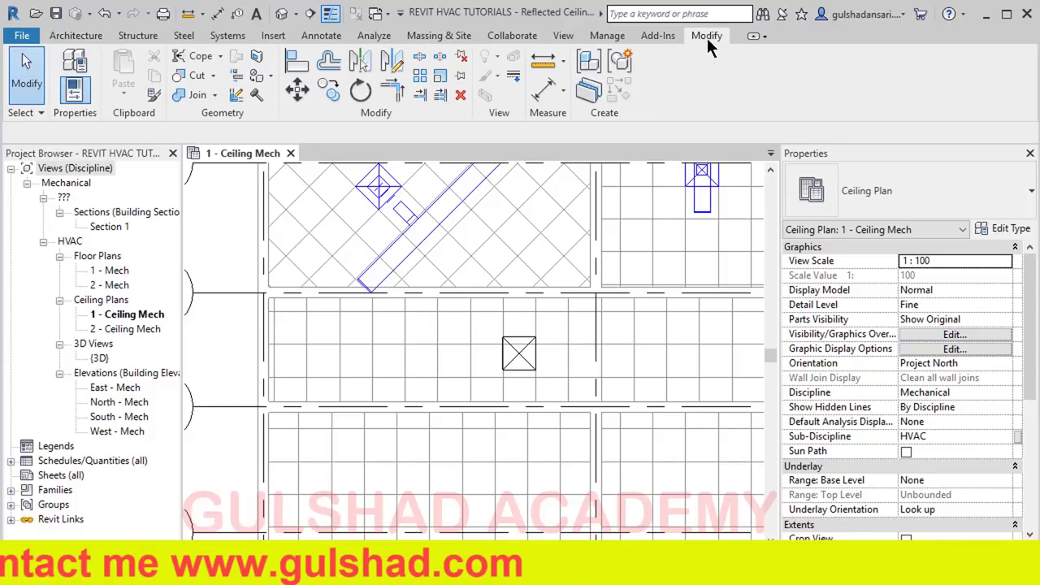
pyautogui.click(294, 63)
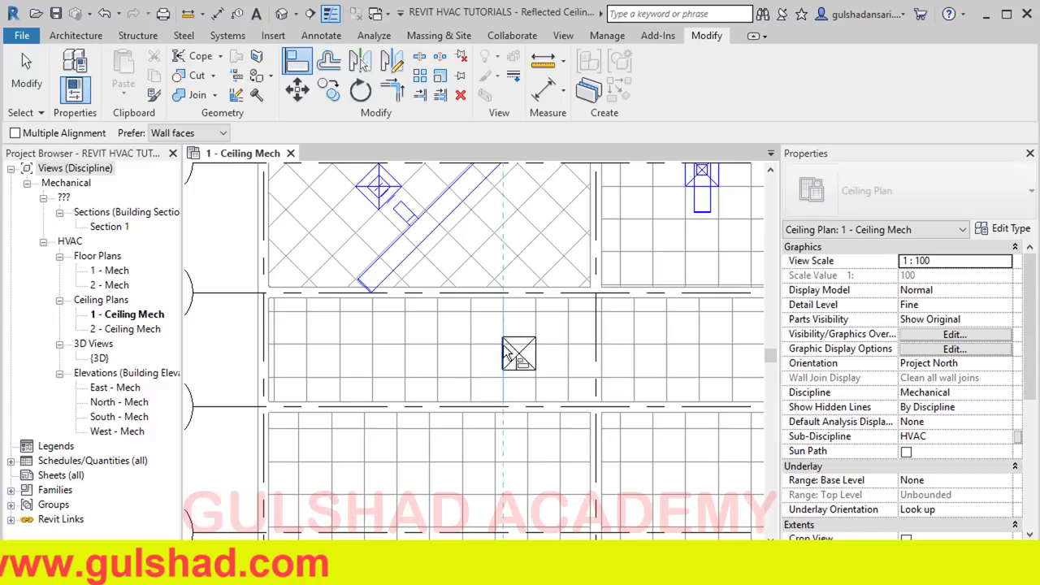
pyautogui.click(532, 344)
pyautogui.click(519, 338)
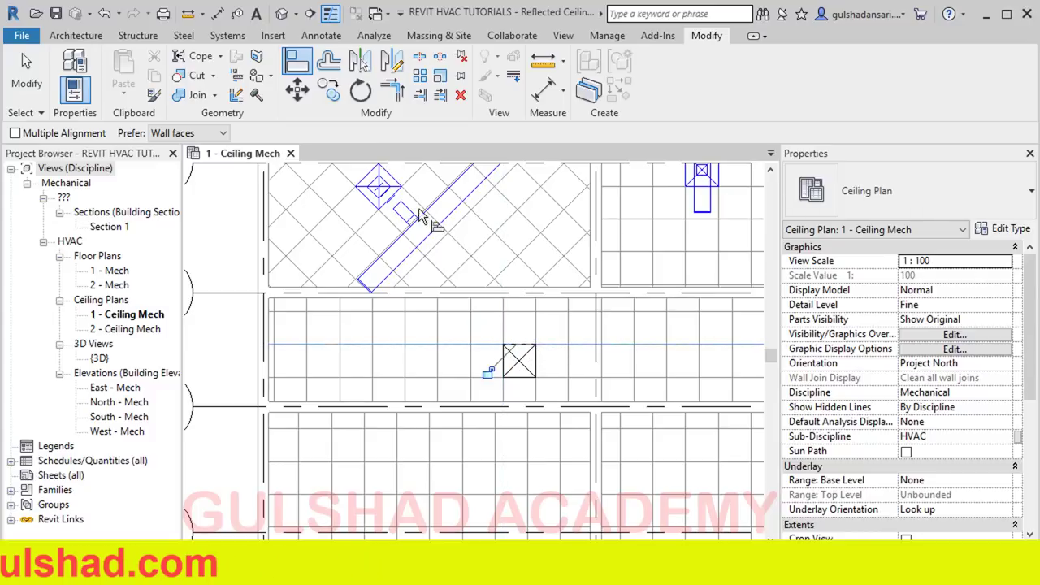
pyautogui.press('Escape')
pyautogui.press('Escape')
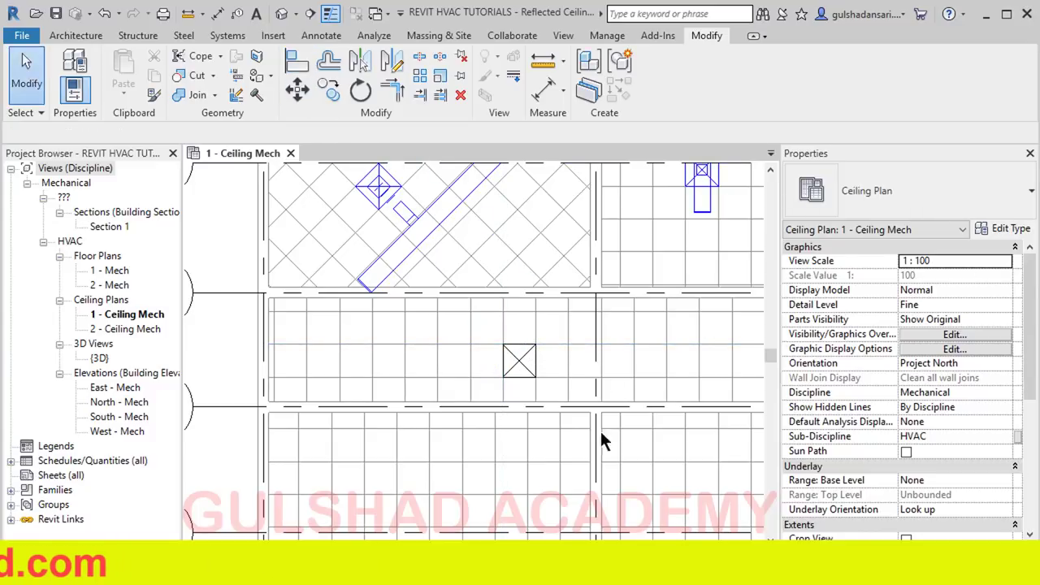
# Copy the corridor diffuser with Constrain on, placing the first copy further along the corridor
pyautogui.click(512, 363)
pyautogui.click(329, 90)
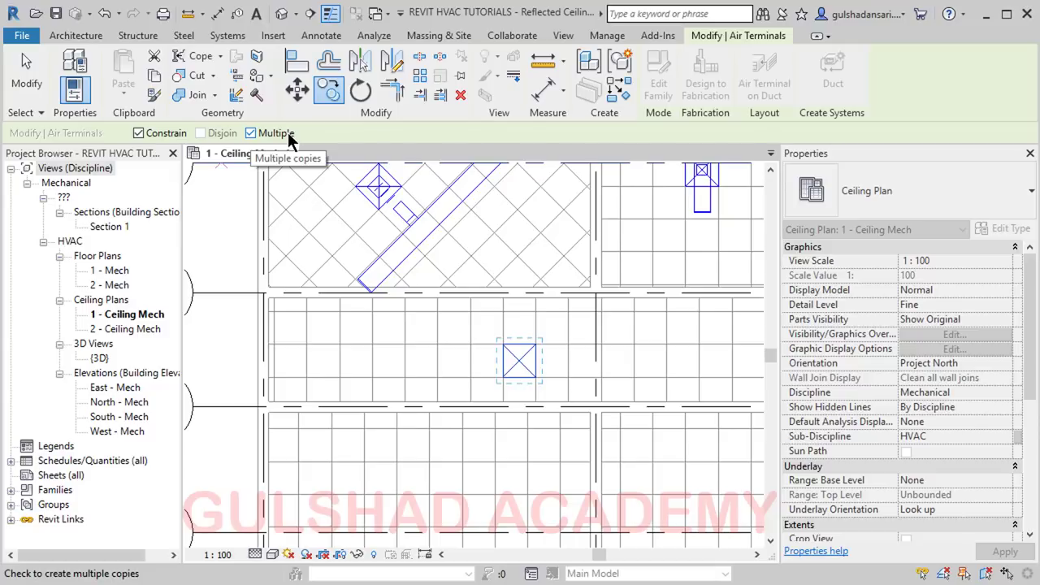
pyautogui.click(138, 133)
pyautogui.click(505, 343)
pyautogui.scroll(-1, 638, 352)
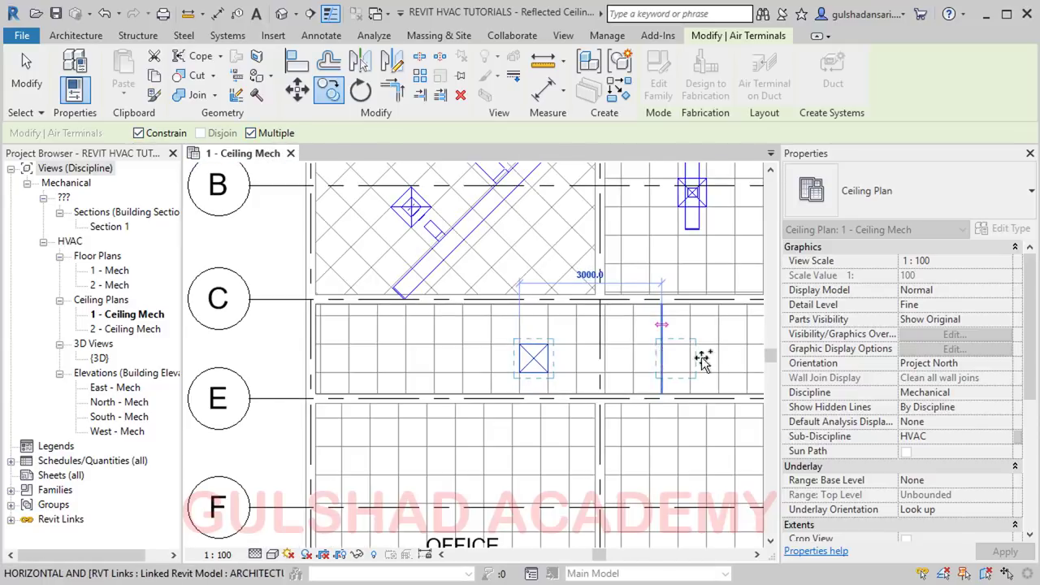
pyautogui.moveTo(703, 362); pyautogui.dragTo(398, 346, button='middle')
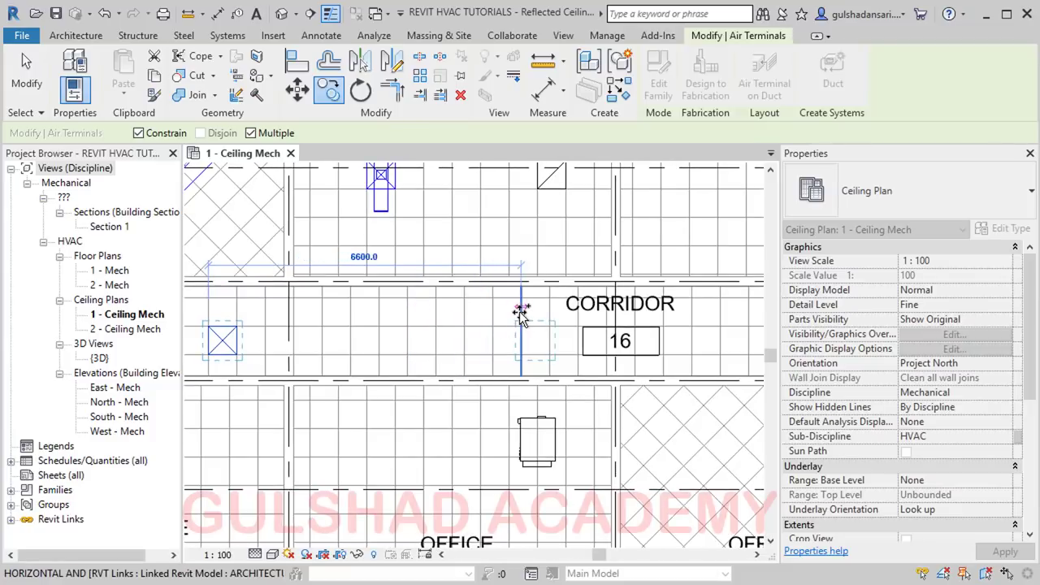
pyautogui.click(521, 311)
# Place the final diffuser copy down the corridor, completing the row of four
pyautogui.scroll(-2, 299, 312)
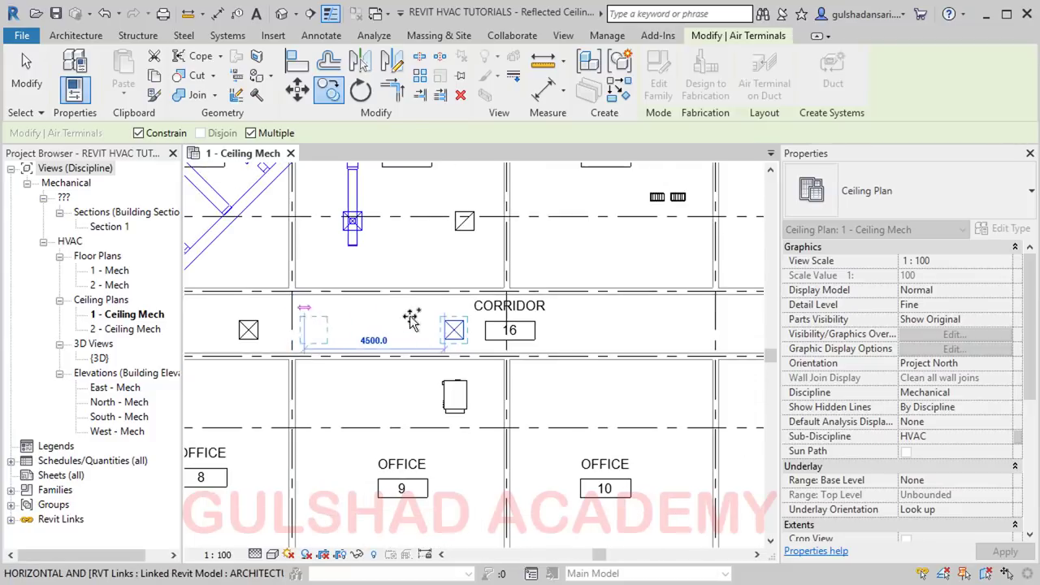
pyautogui.scroll(-2, 569, 325)
pyautogui.moveTo(609, 320); pyautogui.dragTo(418, 327, button='middle')
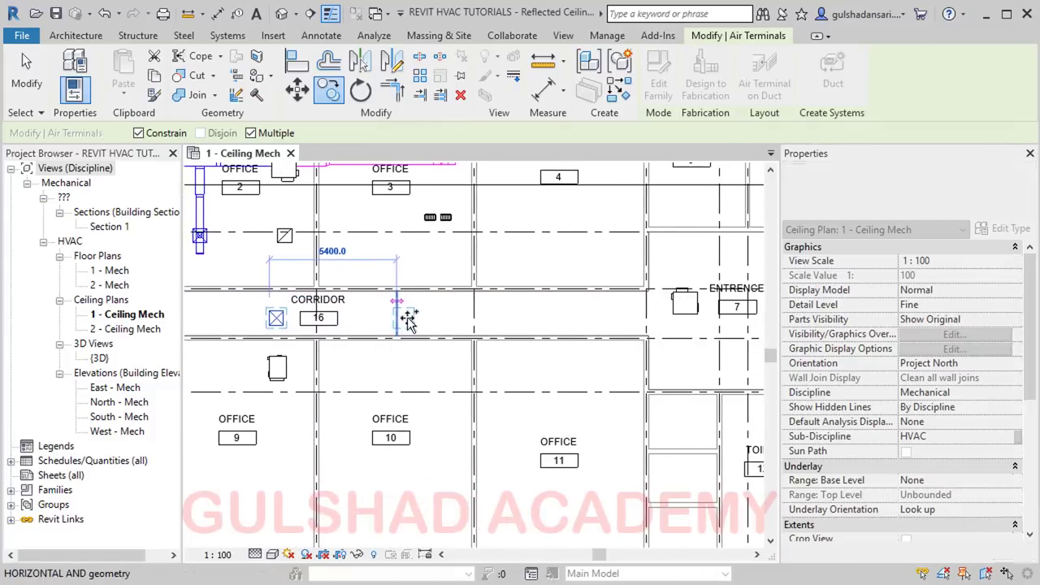
pyautogui.scroll(3, 437, 317)
pyautogui.scroll(-2, 456, 311)
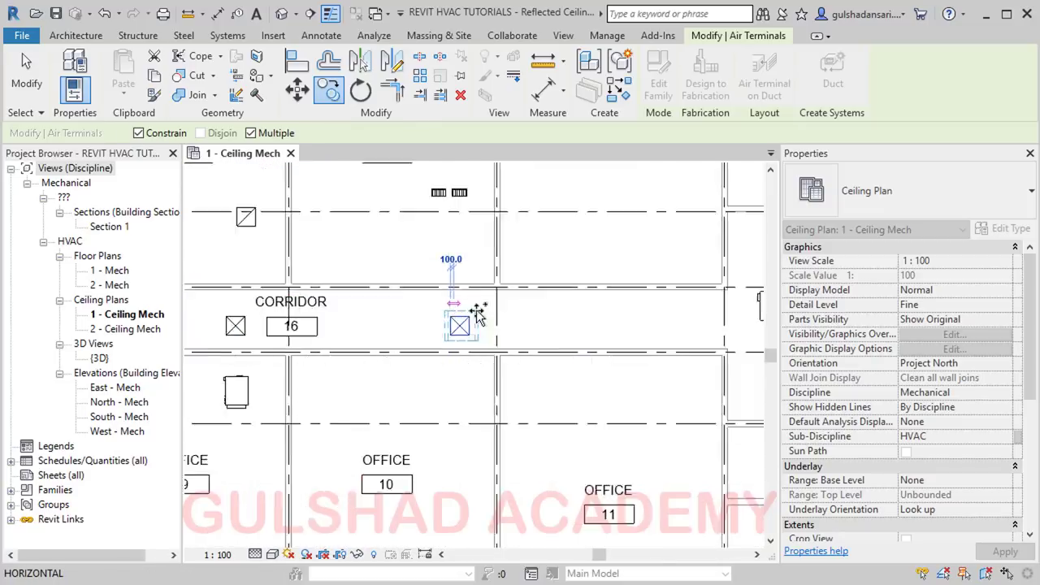
pyautogui.scroll(2, 588, 309)
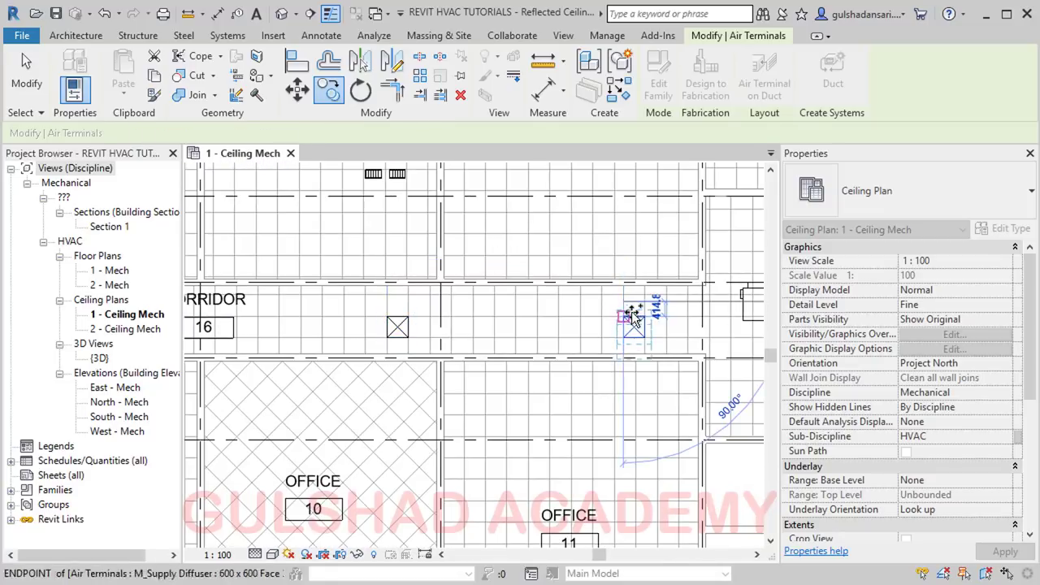
pyautogui.scroll(-2, 626, 308)
pyautogui.scroll(-2, 639, 304)
pyautogui.click(637, 368)
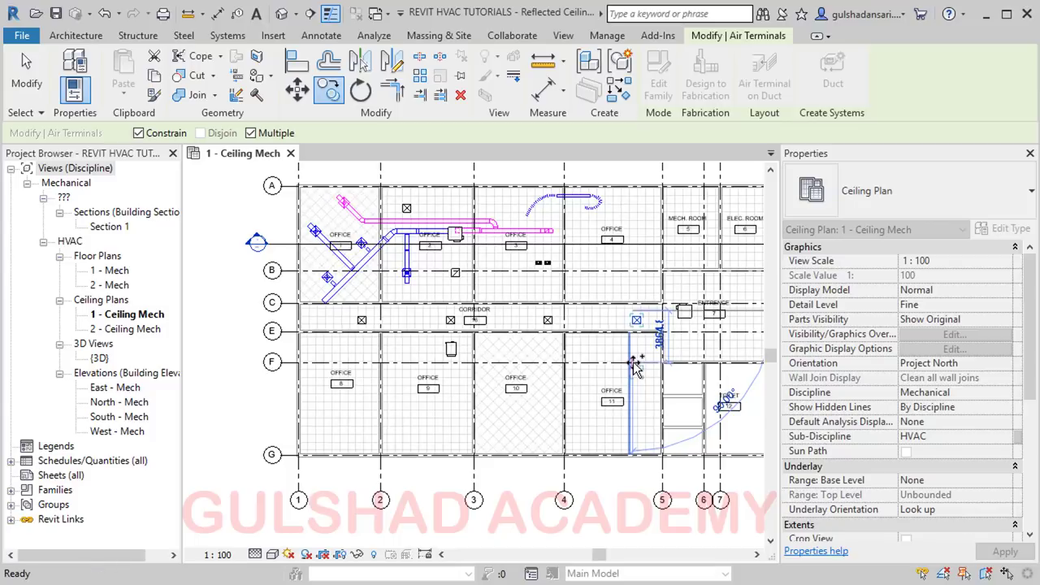
pyautogui.press('Escape')
pyautogui.press('Escape')
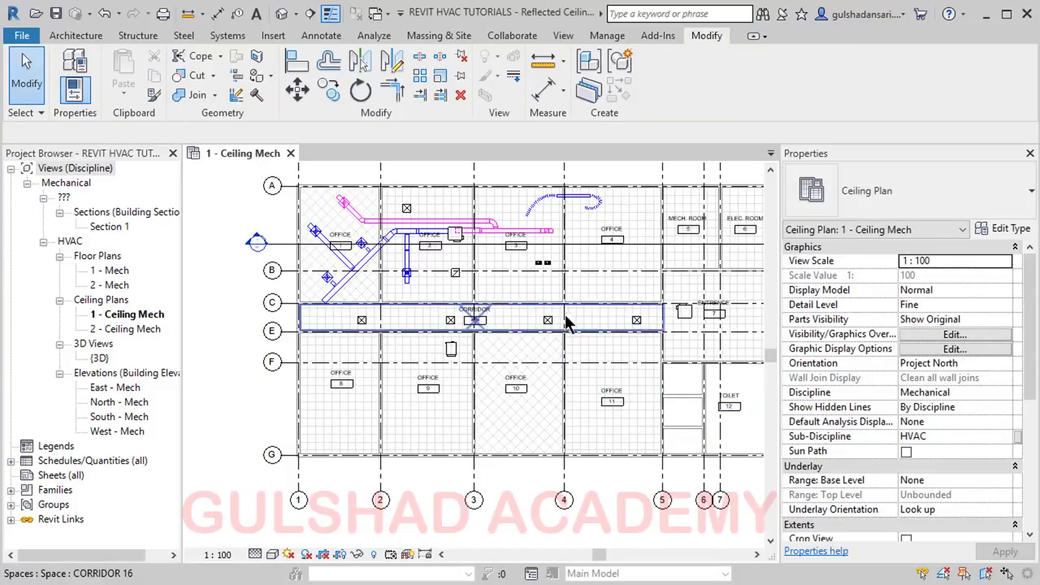
# Zoom to the ENTRENCE area and select the M_VAV Unit - Parallel Fan Powered
pyautogui.scroll(2, 726, 319)
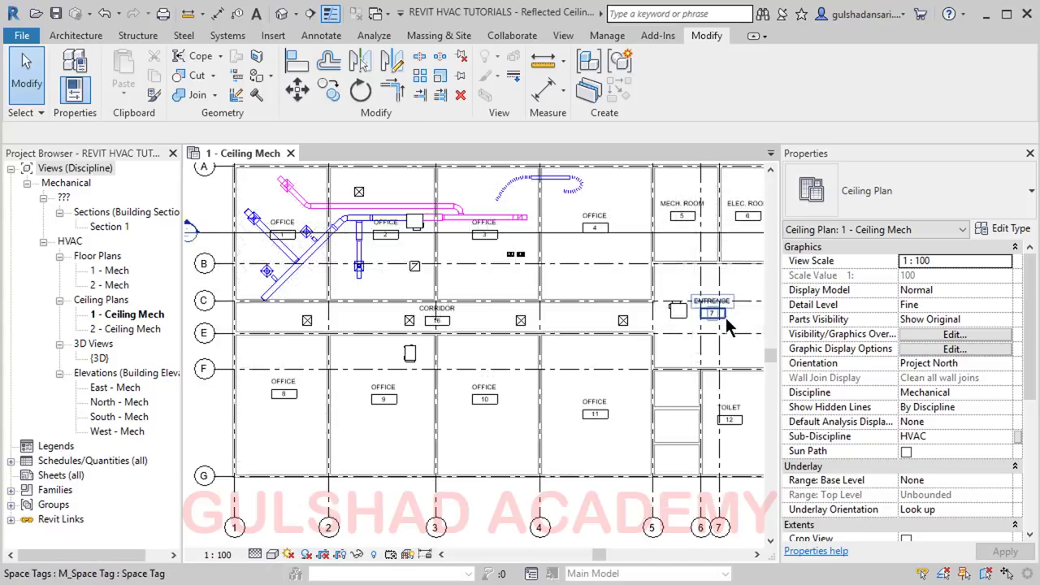
pyautogui.scroll(2, 726, 318)
pyautogui.scroll(2, 726, 318)
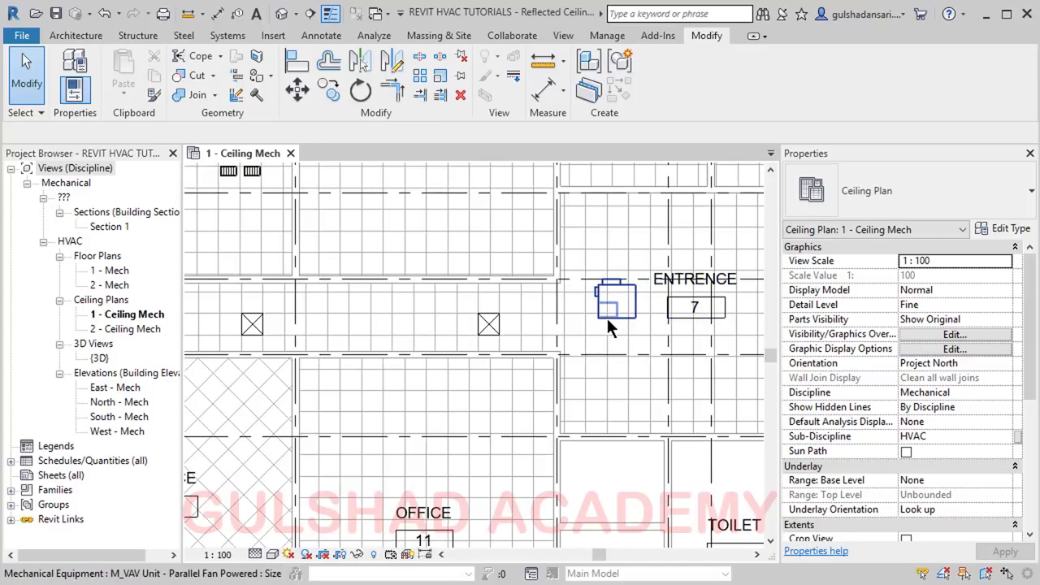
pyautogui.scroll(2, 616, 307)
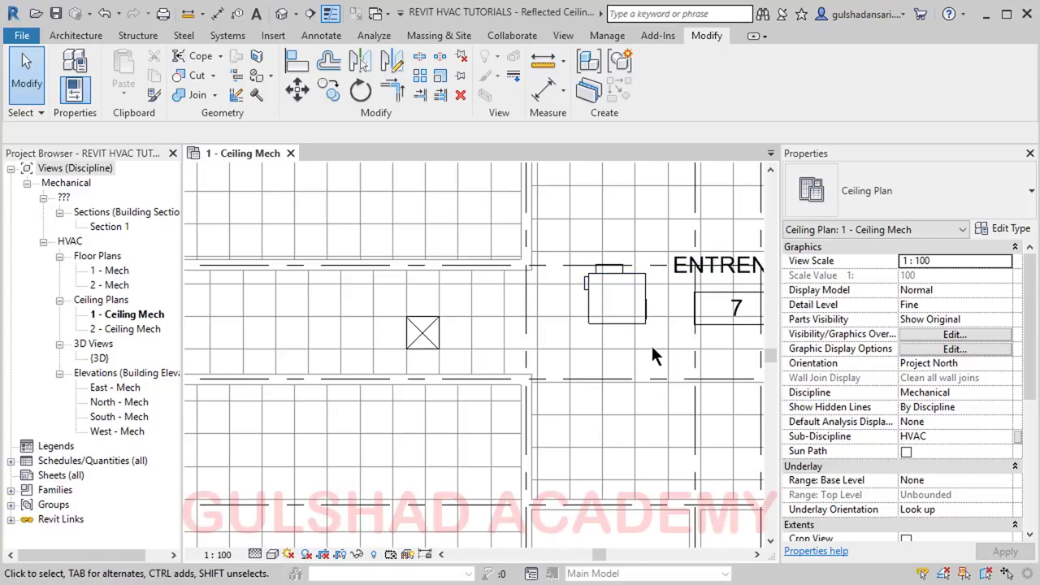
pyautogui.moveTo(642, 363); pyautogui.dragTo(568, 359, button='middle')
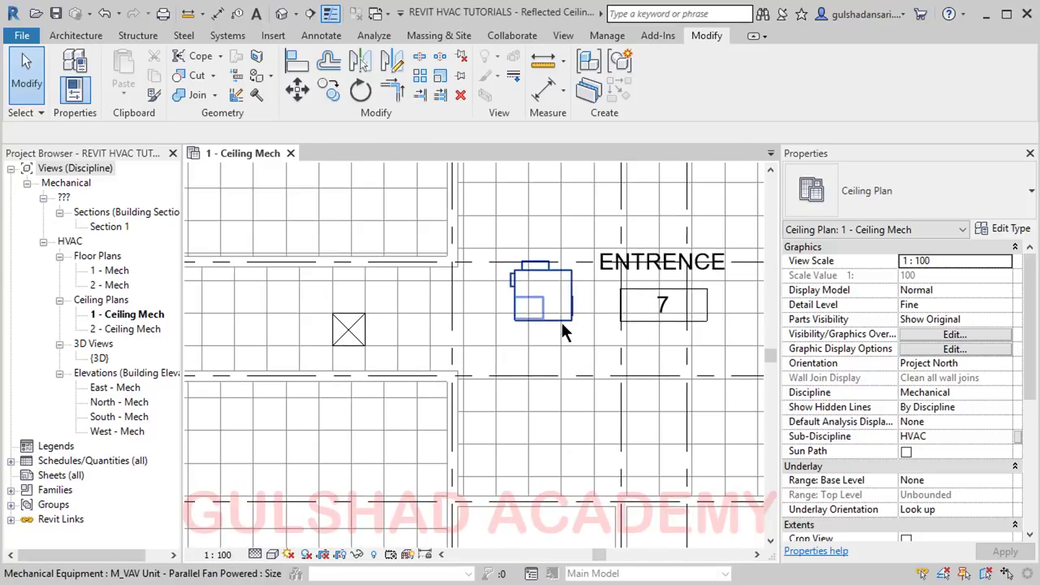
pyautogui.click(565, 331)
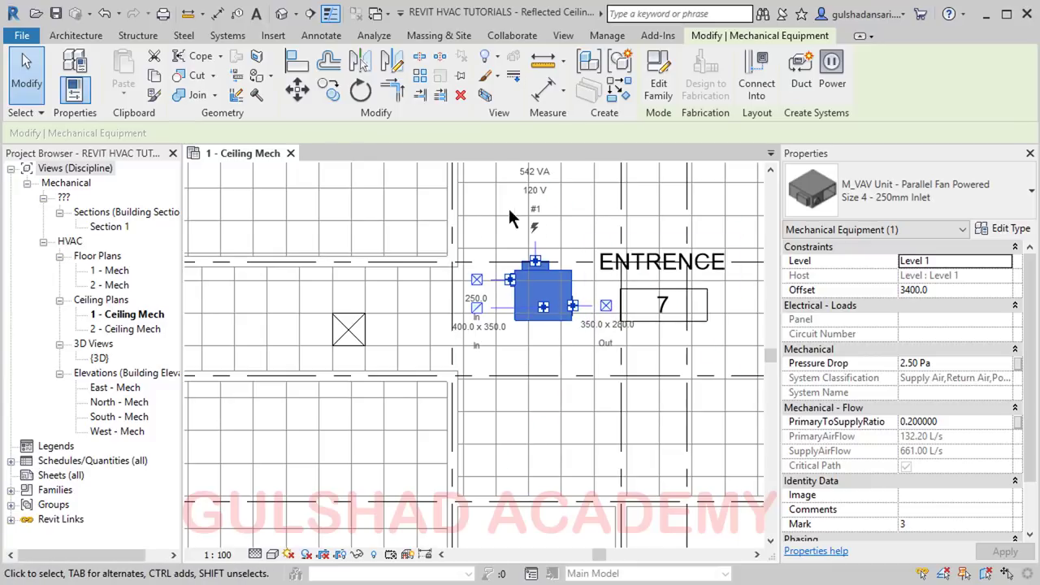
# Rotate the VAV unit and drag it down to a midpoint snap beside the corridor
pyautogui.click(361, 89)
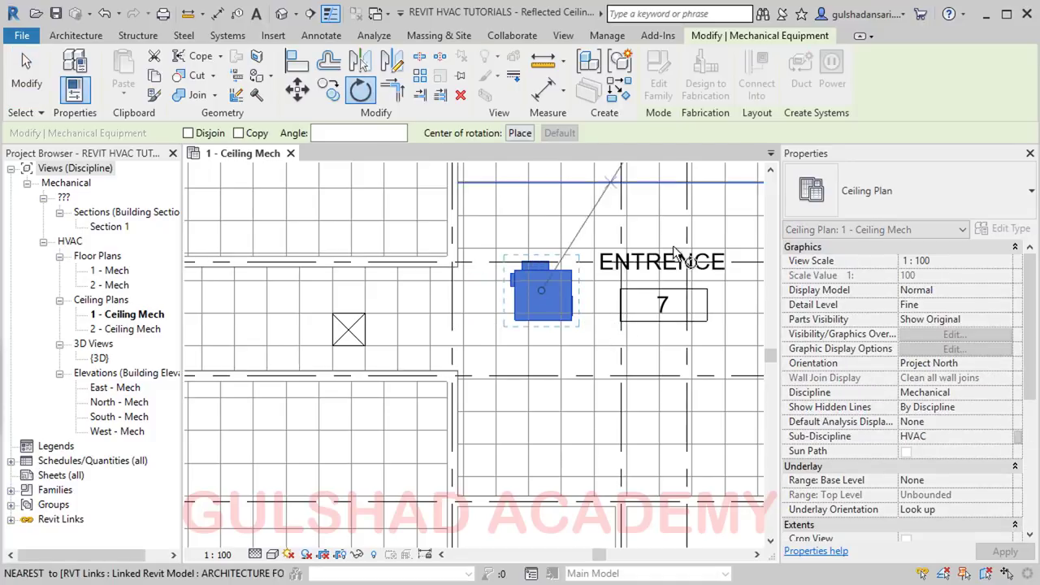
pyautogui.click(609, 294)
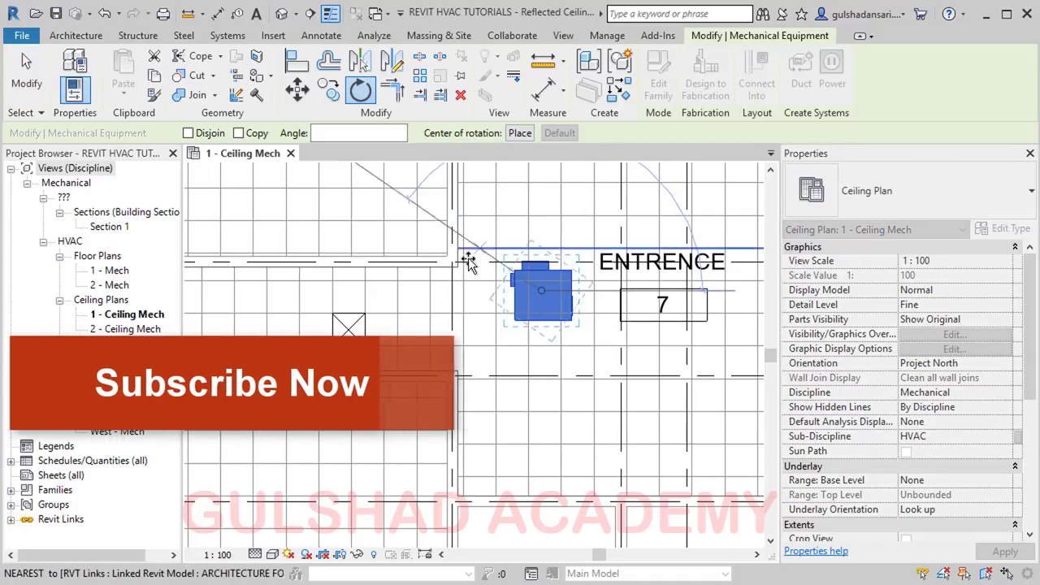
pyautogui.click(408, 290)
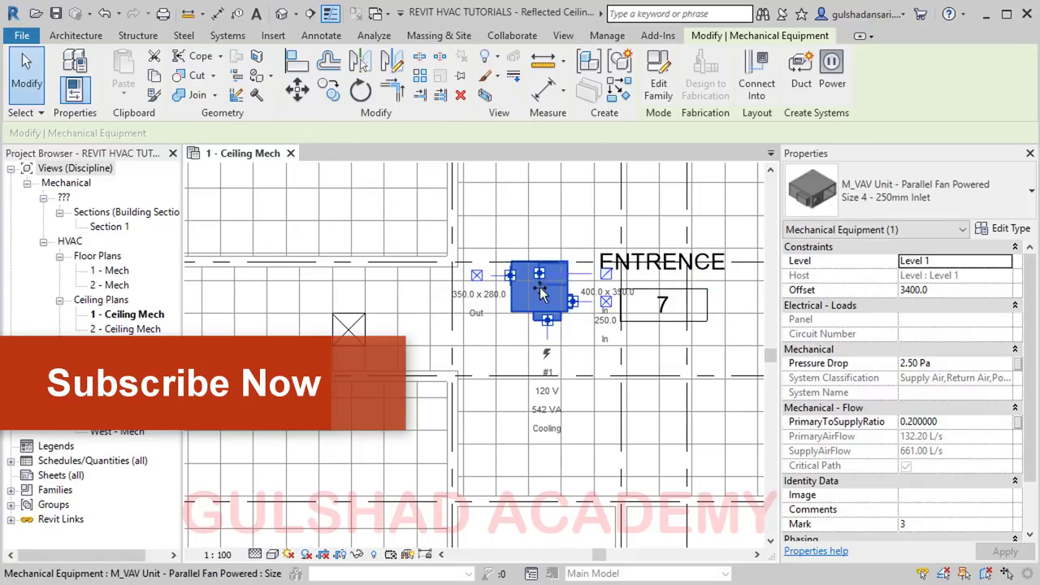
pyautogui.moveTo(540, 288); pyautogui.dragTo(559, 316)
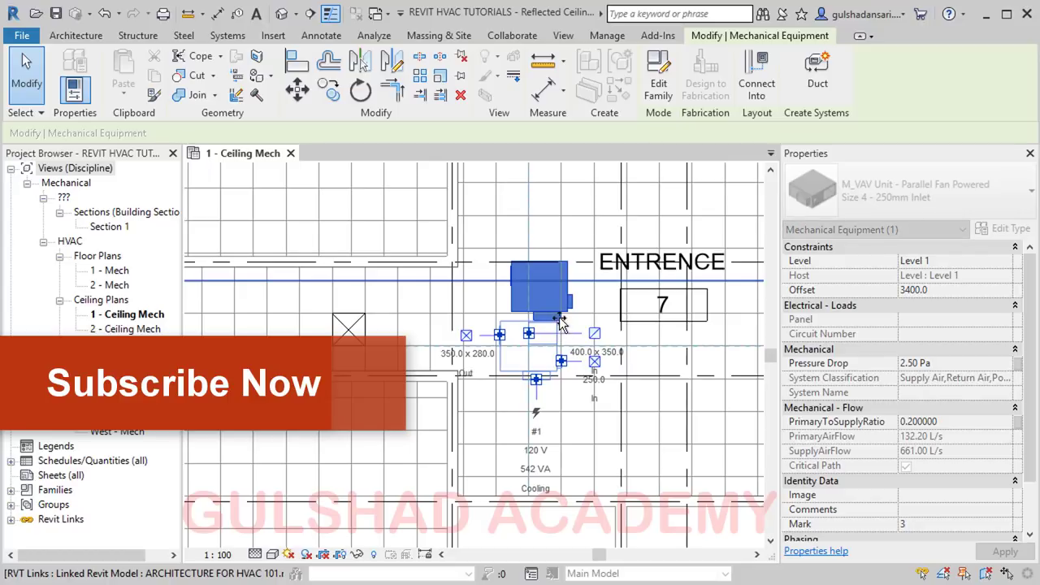
pyautogui.moveTo(559, 318); pyautogui.dragTo(561, 334)
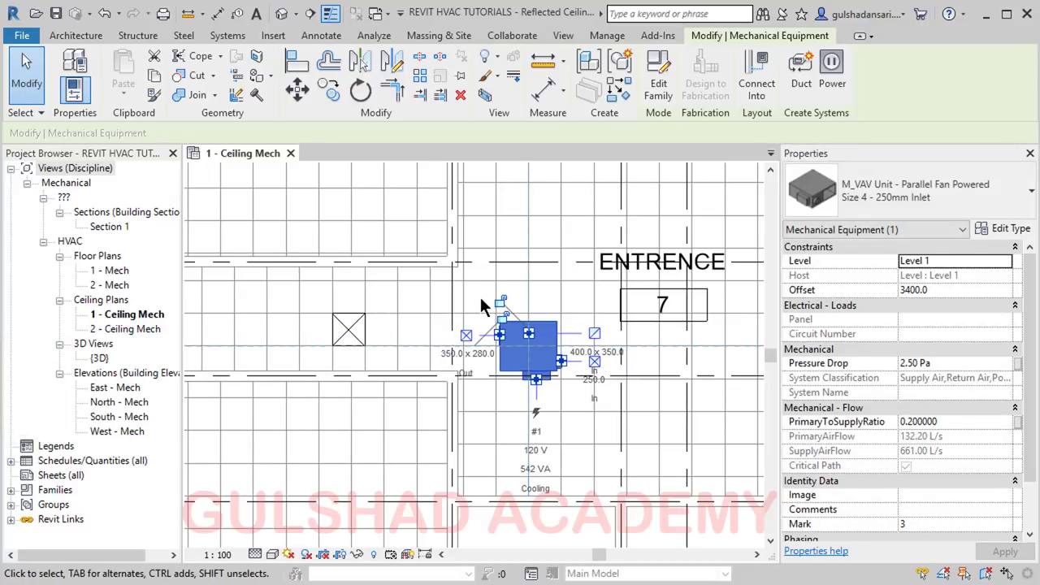
pyautogui.click(481, 307)
pyautogui.click(511, 376)
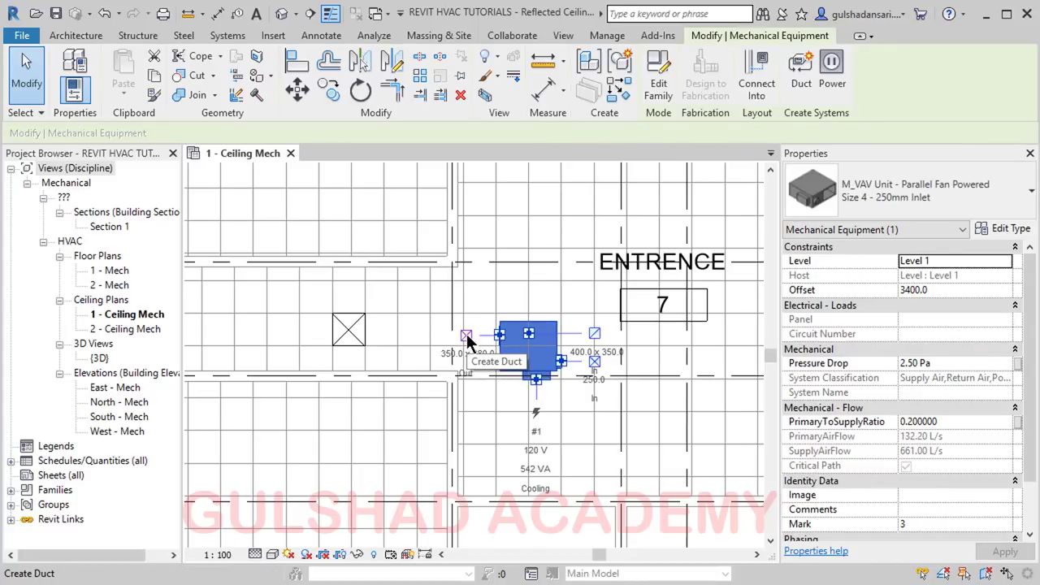
# Draw a 350x280 supply duct from the VAV unit's outlet west along the corridor
pyautogui.click(467, 335)
pyautogui.scroll(-2, 285, 348)
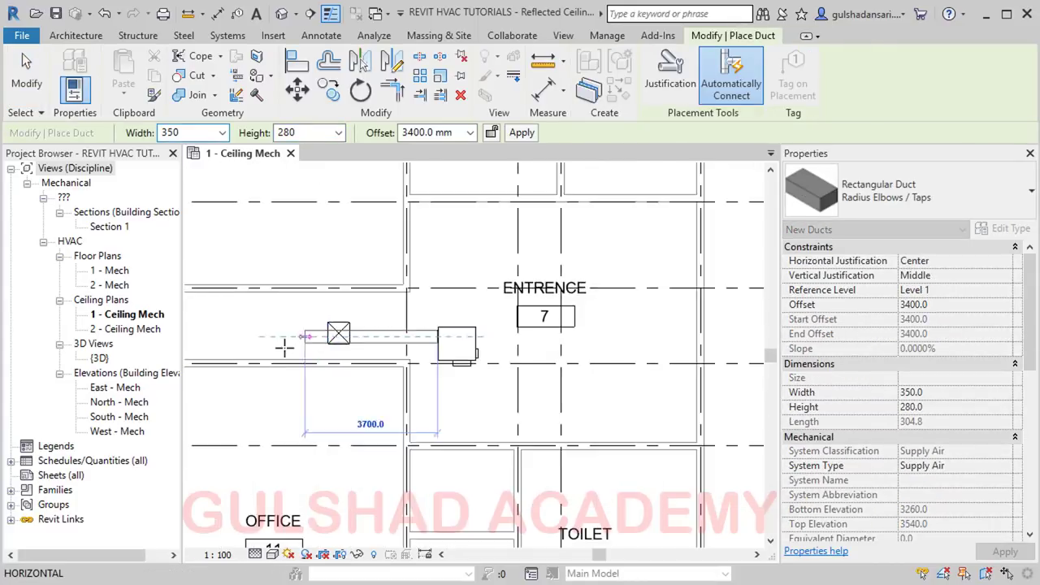
pyautogui.moveTo(284, 348)
pyautogui.mouseDown(button='middle')
pyautogui.moveTo(215, 343)
pyautogui.moveTo(523, 355)
pyautogui.moveTo(446, 354)
pyautogui.mouseUp(button='middle')
pyautogui.scroll(2, 476, 344)
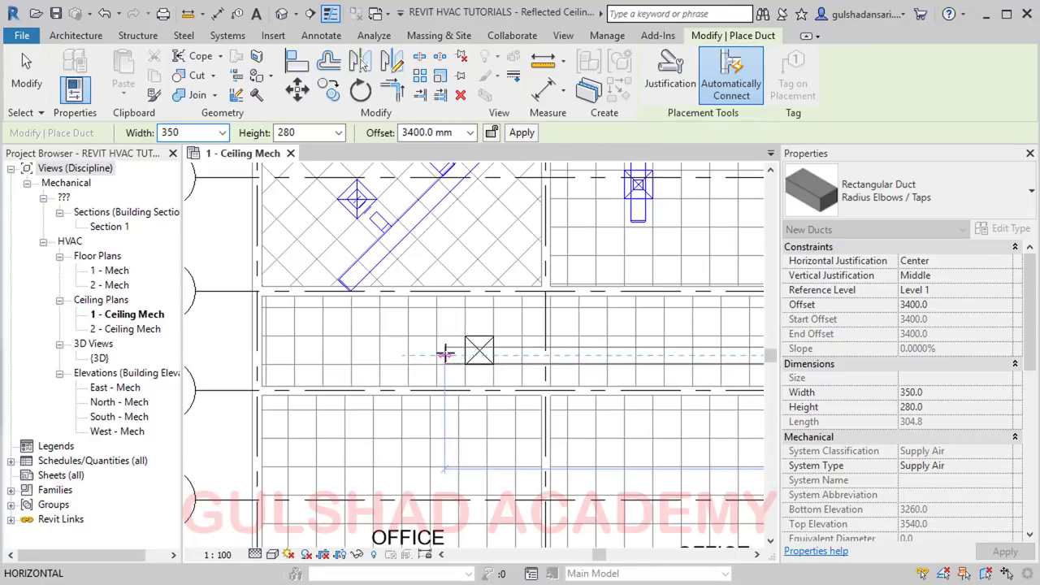
pyautogui.click(415, 352)
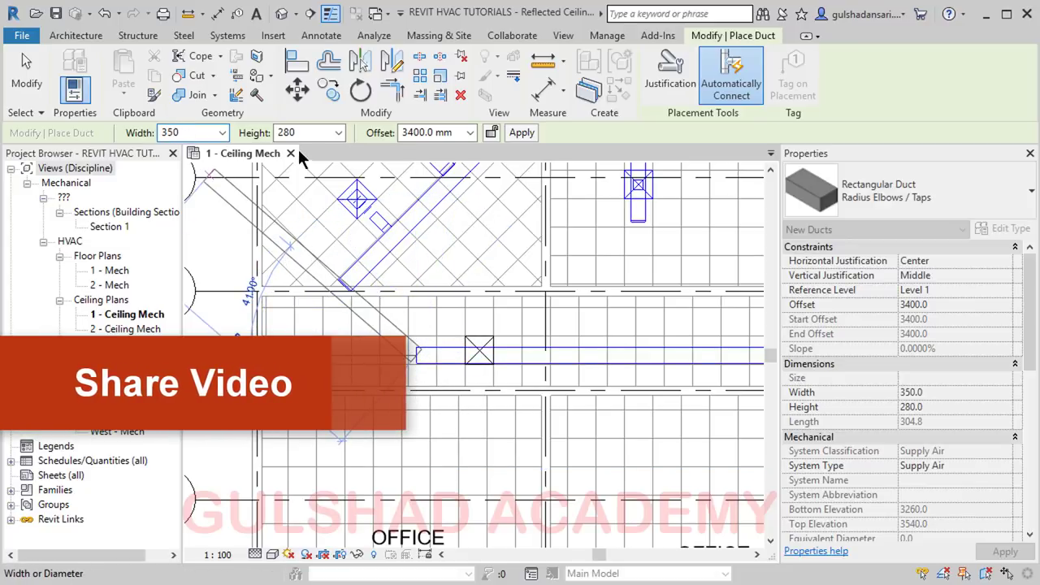
pyautogui.press('Escape')
pyautogui.press('Escape')
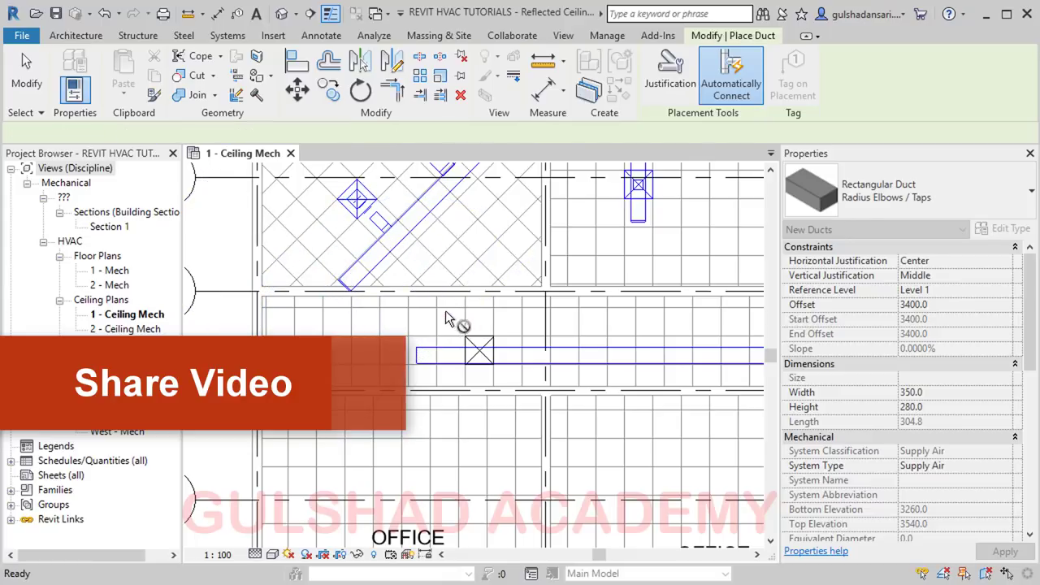
# Nudge the corridor duct up so it lines up over the supply diffusers
pyautogui.scroll(-2, 344, 305)
pyautogui.scroll(-3, 344, 305)
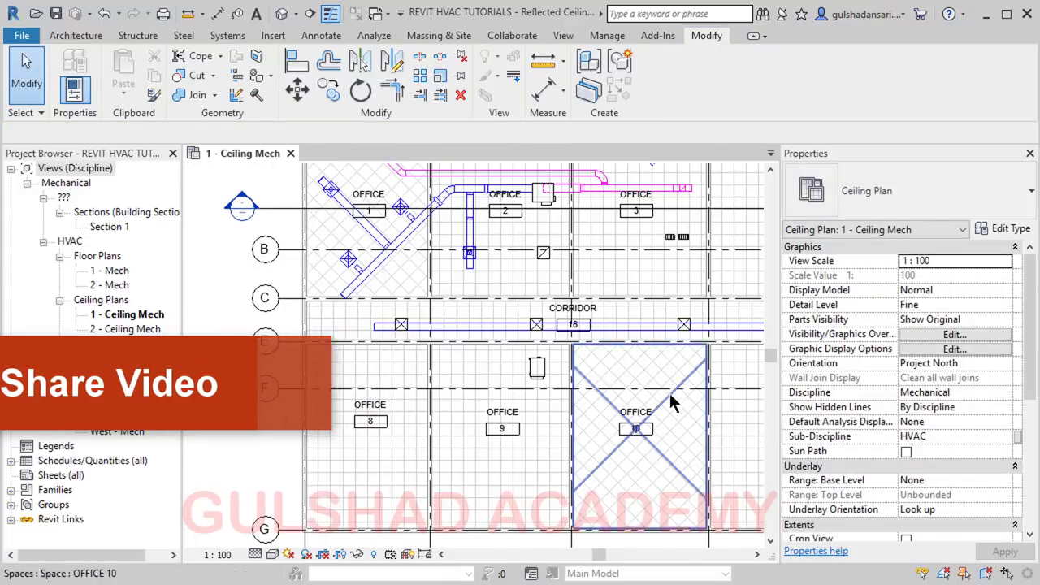
pyautogui.moveTo(367, 406); pyautogui.dragTo(350, 386, button='middle')
pyautogui.scroll(-2, 215, 399)
pyautogui.scroll(3, 336, 323)
pyautogui.scroll(2, 348, 329)
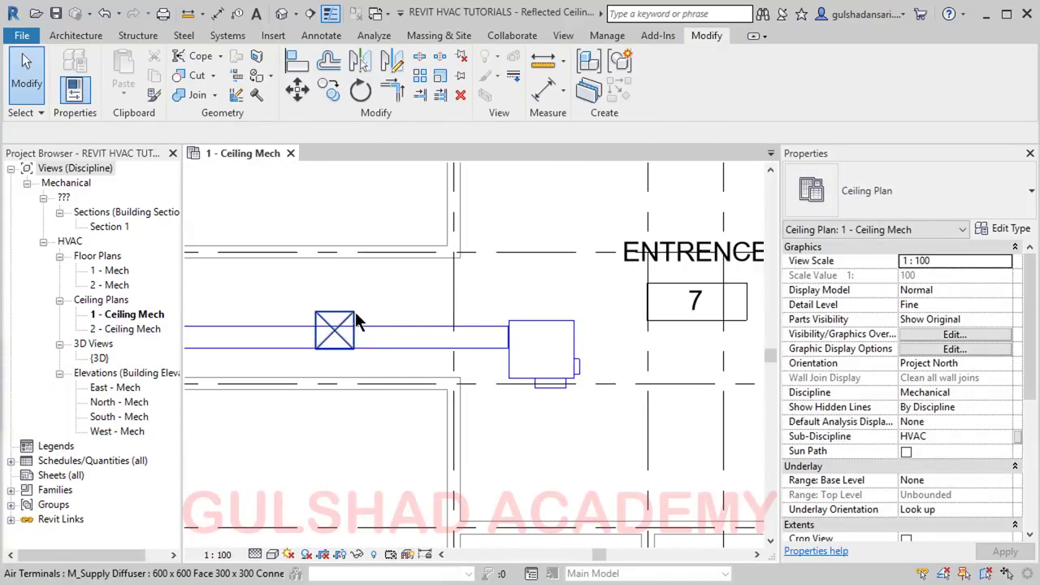
pyautogui.scroll(2, 350, 317)
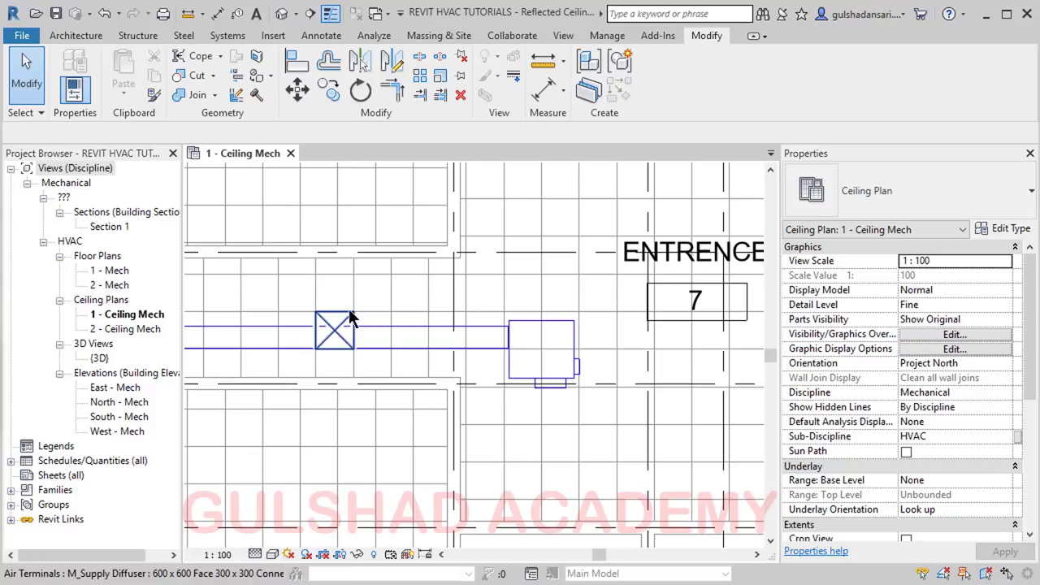
pyautogui.click(457, 329)
pyautogui.scroll(2, 372, 296)
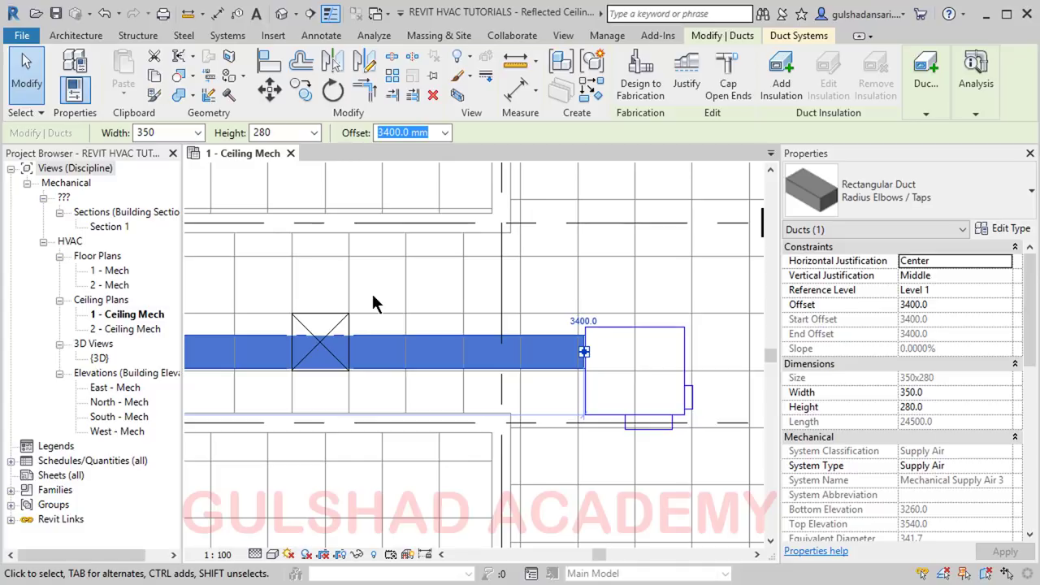
pyautogui.press('Up')
pyautogui.press('Up')
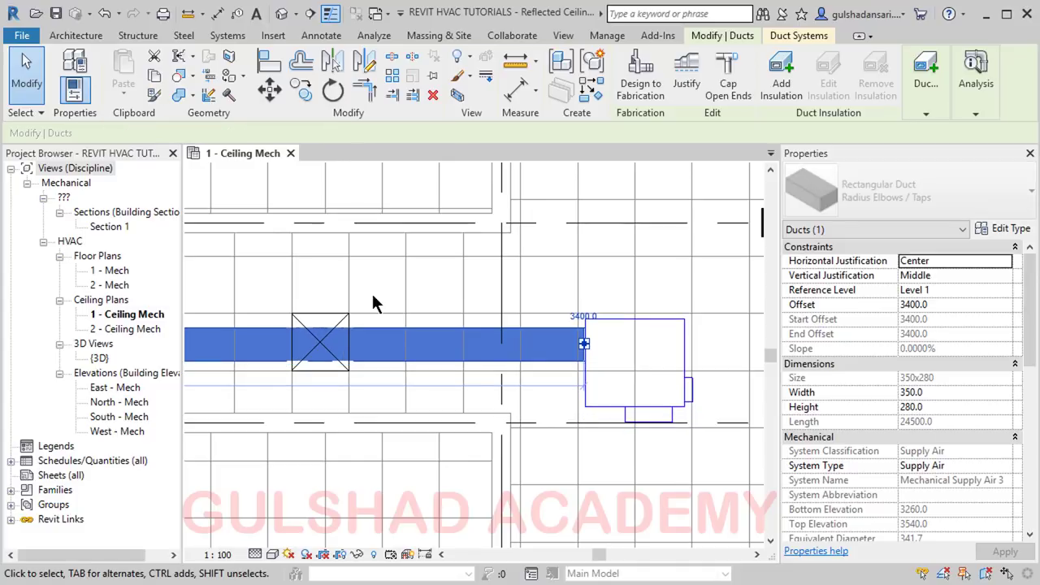
pyautogui.press('Up')
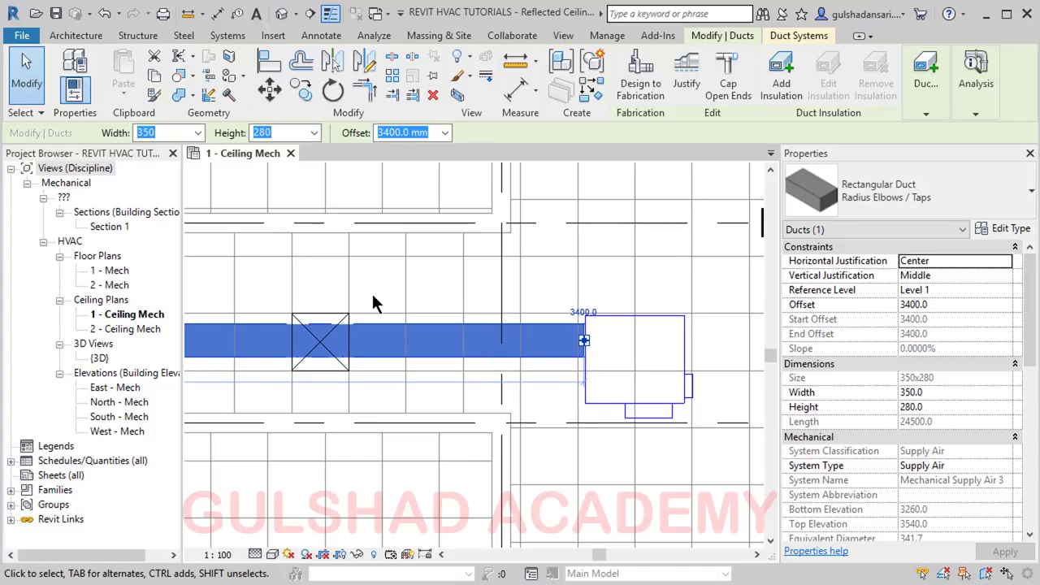
pyautogui.scroll(2, 302, 367)
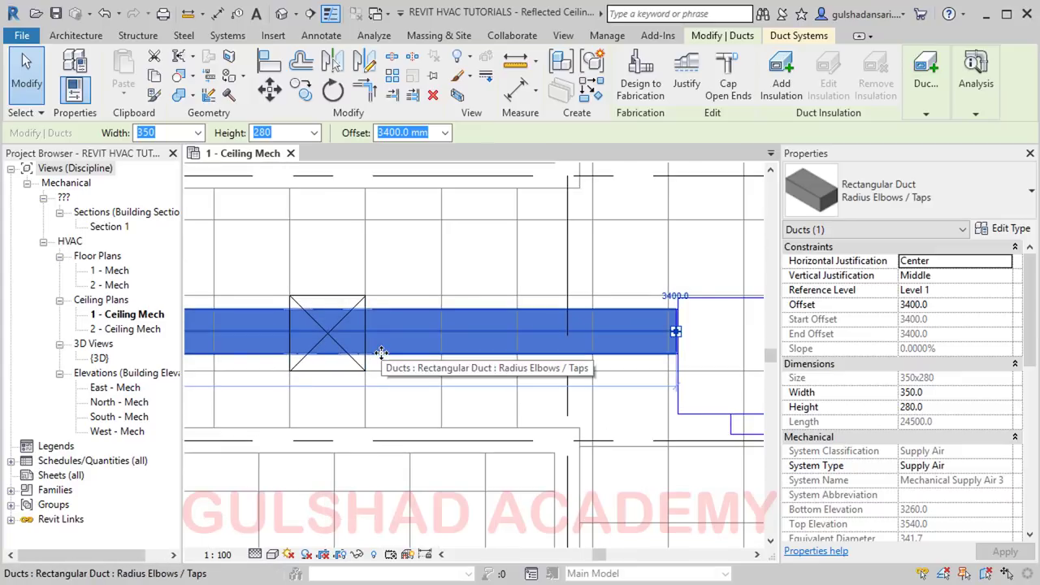
pyautogui.moveTo(381, 350)
pyautogui.mouseDown()
pyautogui.moveTo(389, 379)
pyautogui.moveTo(395, 342)
pyautogui.moveTo(411, 363)
pyautogui.mouseUp()
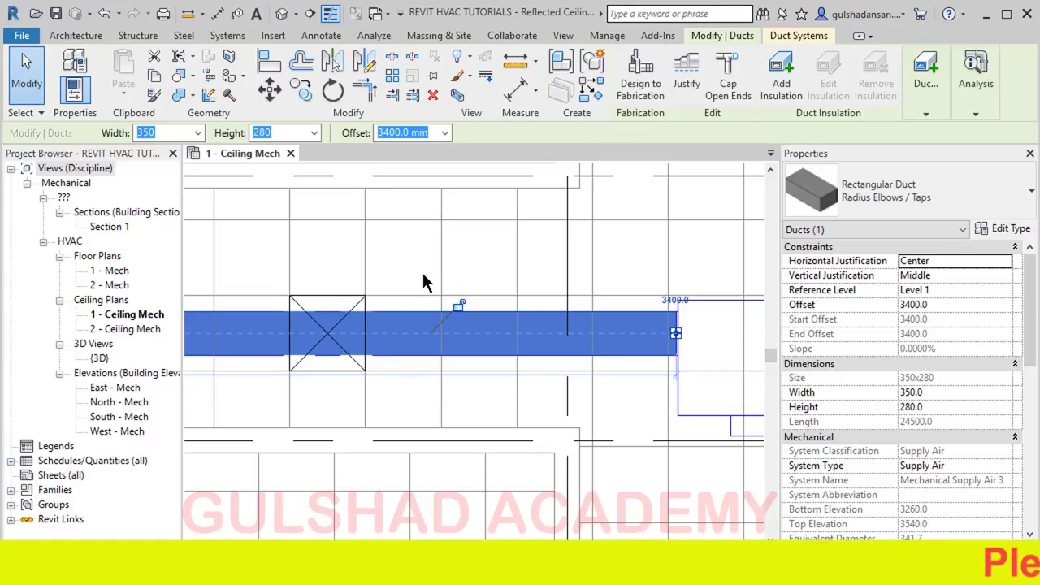
pyautogui.click(424, 276)
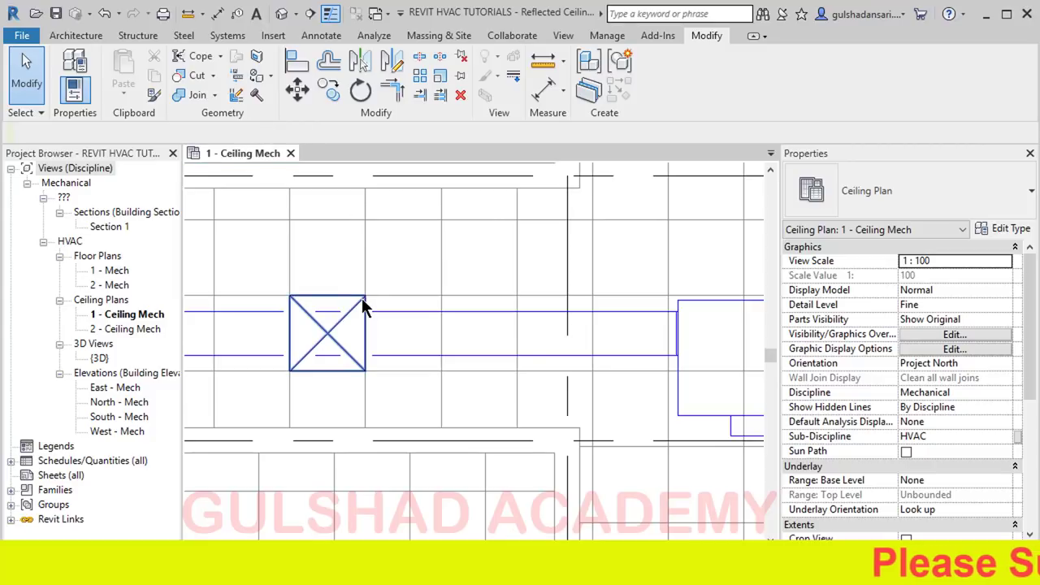
# Rename the corridor diffuser's type to 600 x 600 Face 100 x 100 Connection
pyautogui.click(364, 304)
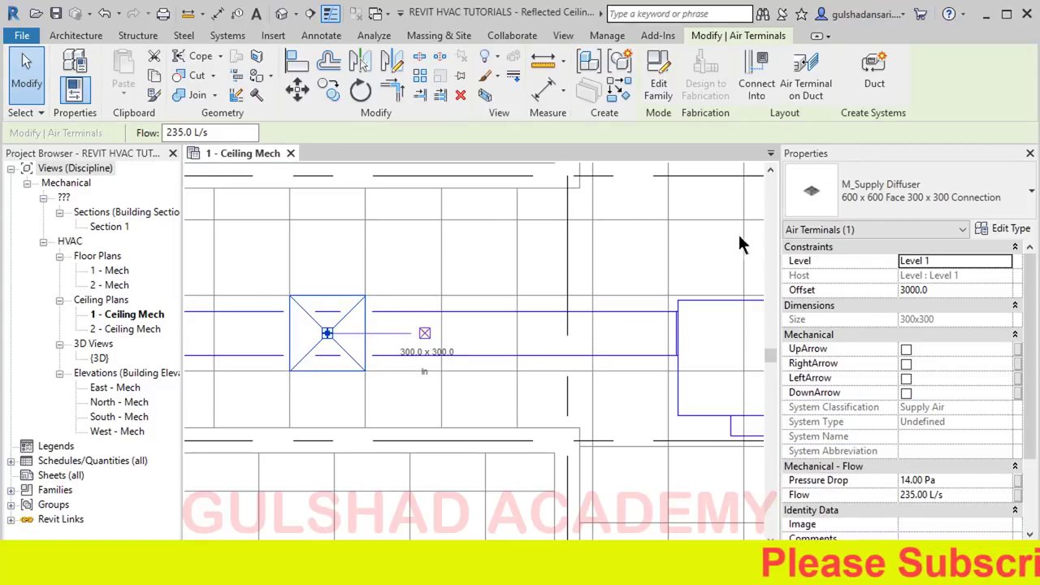
pyautogui.click(906, 203)
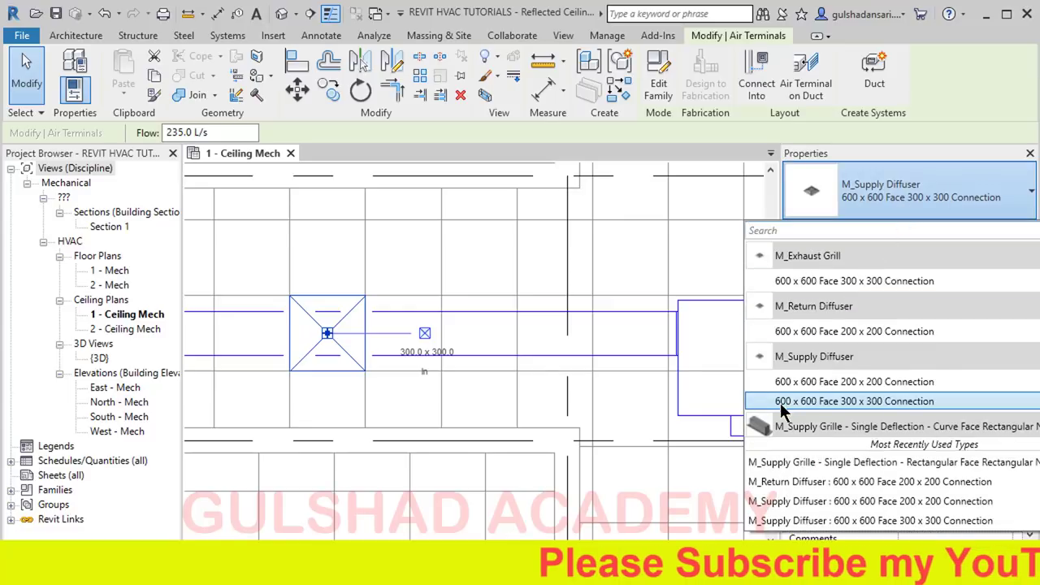
pyautogui.click(831, 402)
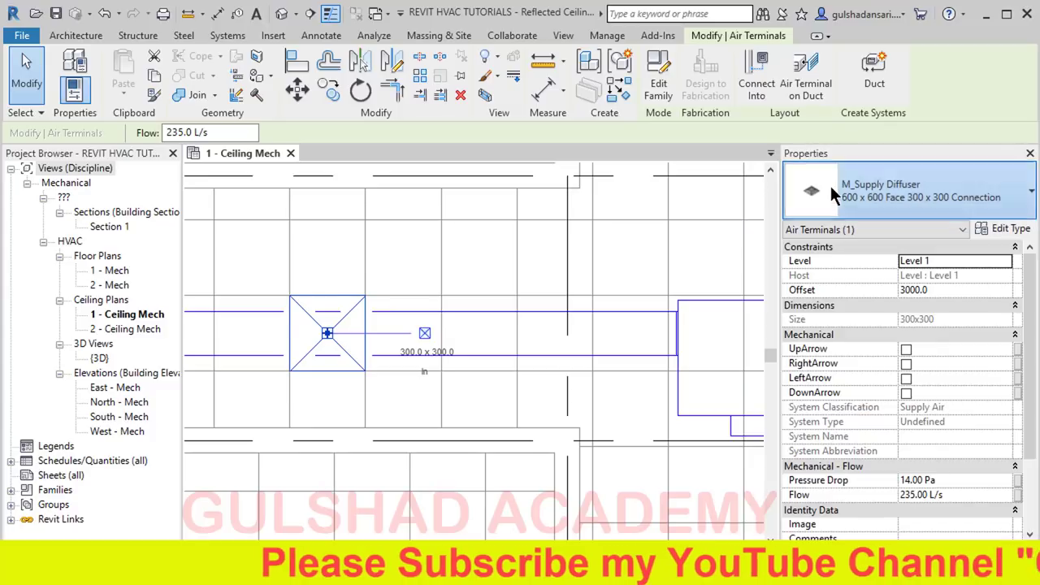
pyautogui.click(997, 233)
pyautogui.click(663, 134)
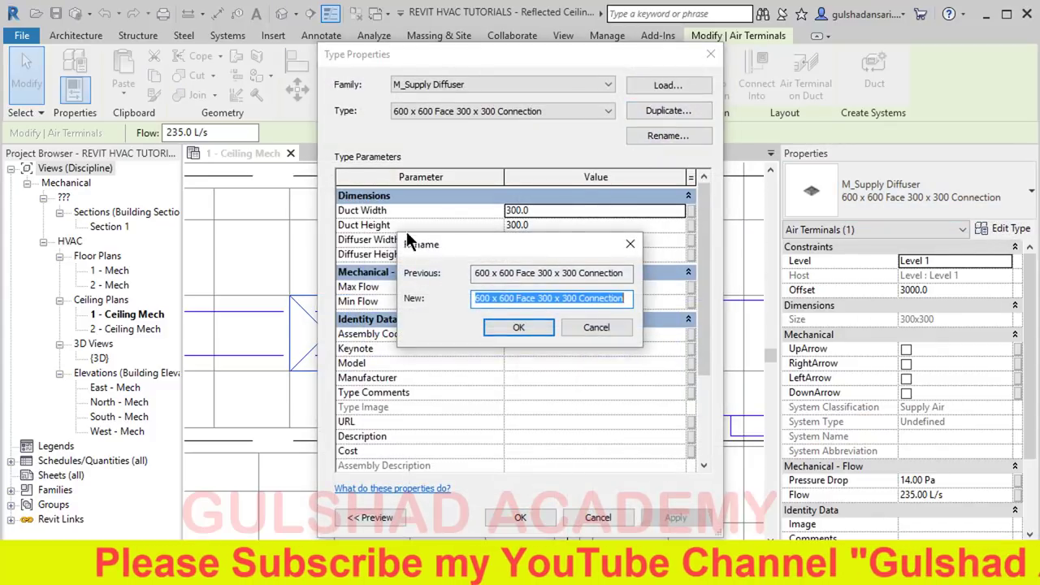
pyautogui.moveTo(538, 299); pyautogui.dragTo(544, 299)
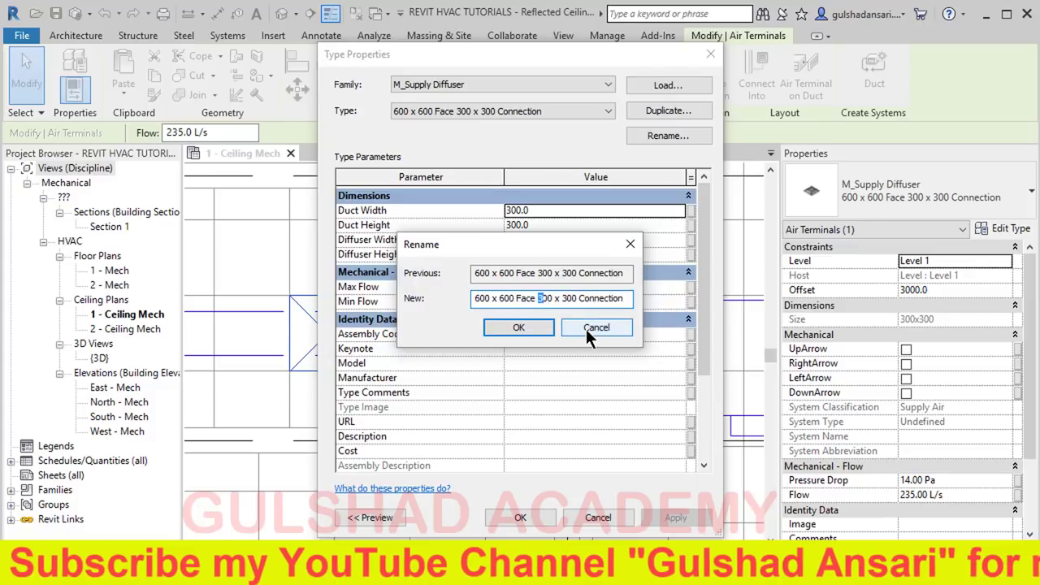
pyautogui.write('1')
pyautogui.press('Right')
pyautogui.press('Right')
pyautogui.press('Right')
pyautogui.hotkey('shift', 'Right')
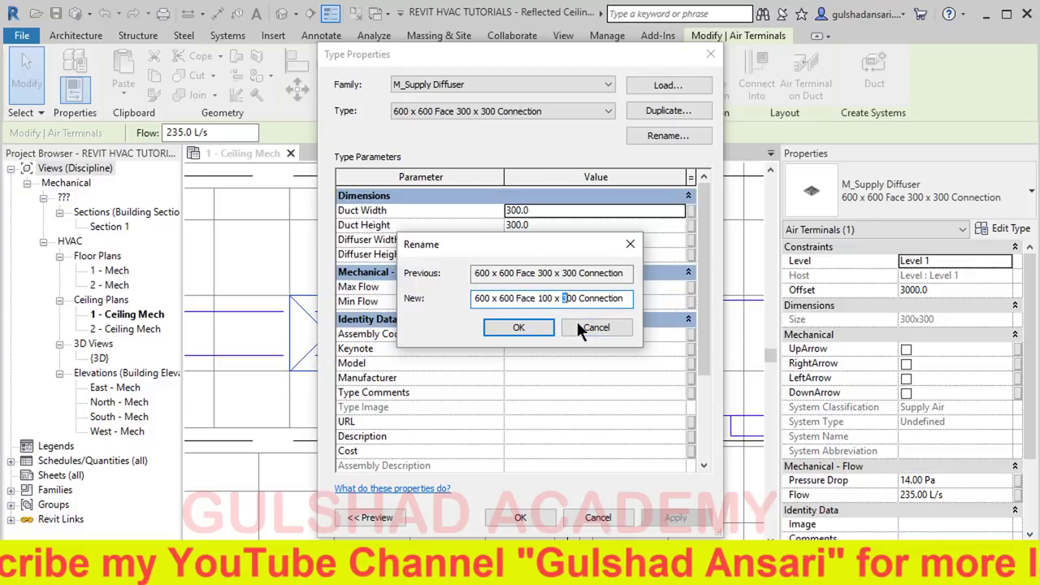
pyautogui.write('1')
pyautogui.click(535, 330)
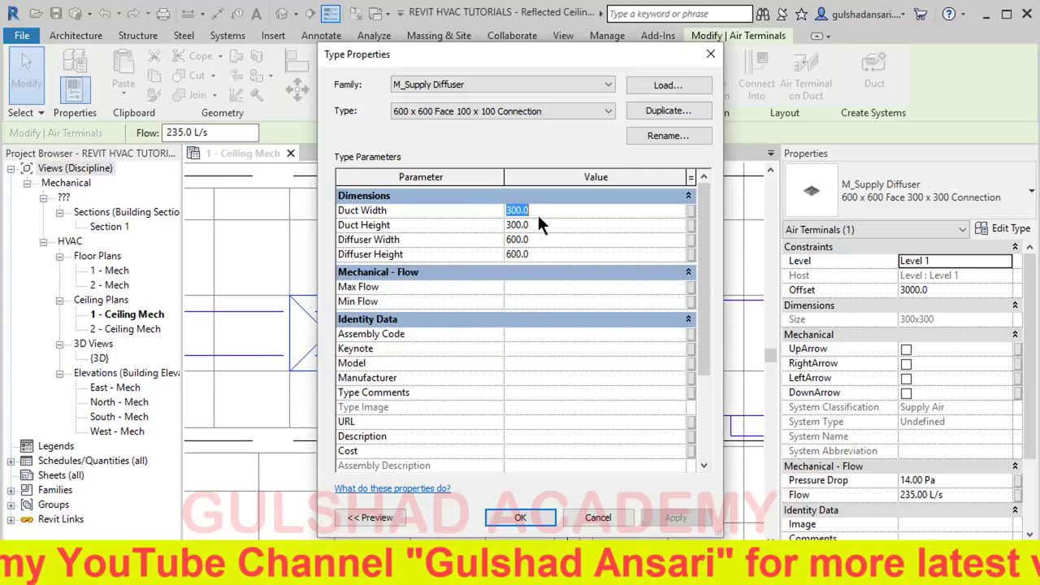
# Set the type's Duct Width and Duct Height to 100 and apply
pyautogui.write('100')
pyautogui.click(552, 229)
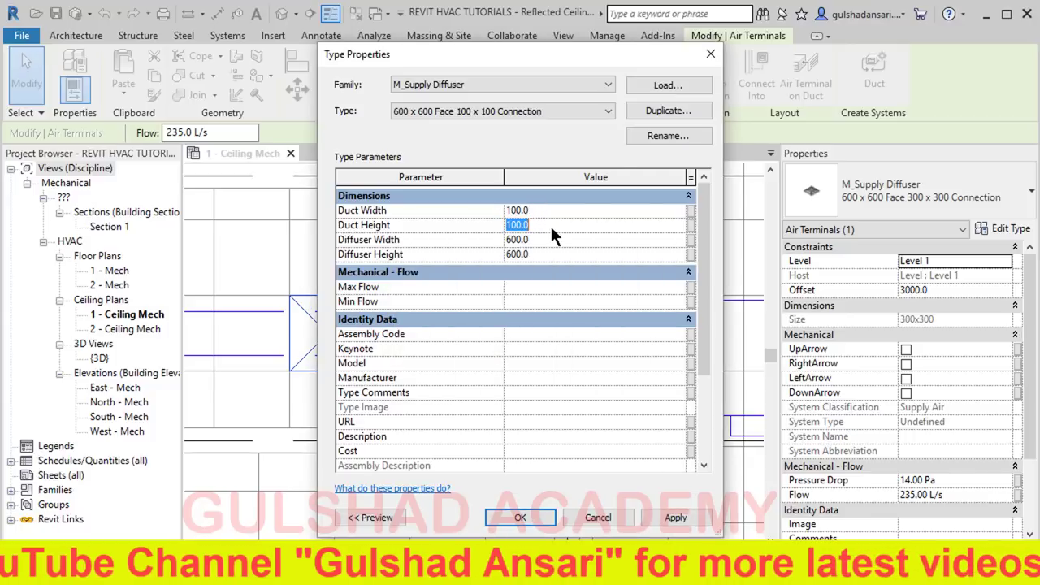
pyautogui.write('100')
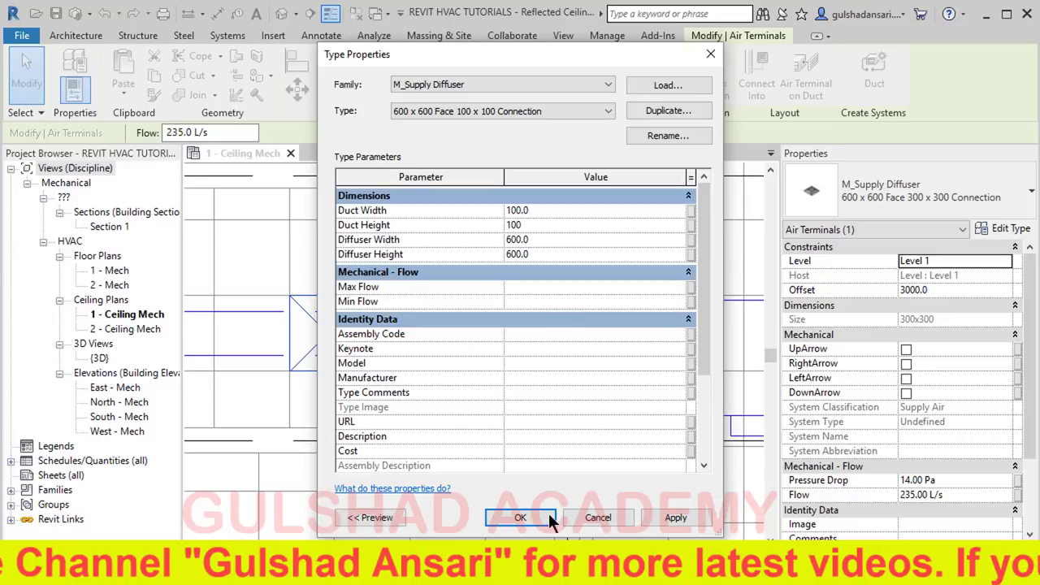
pyautogui.click(530, 519)
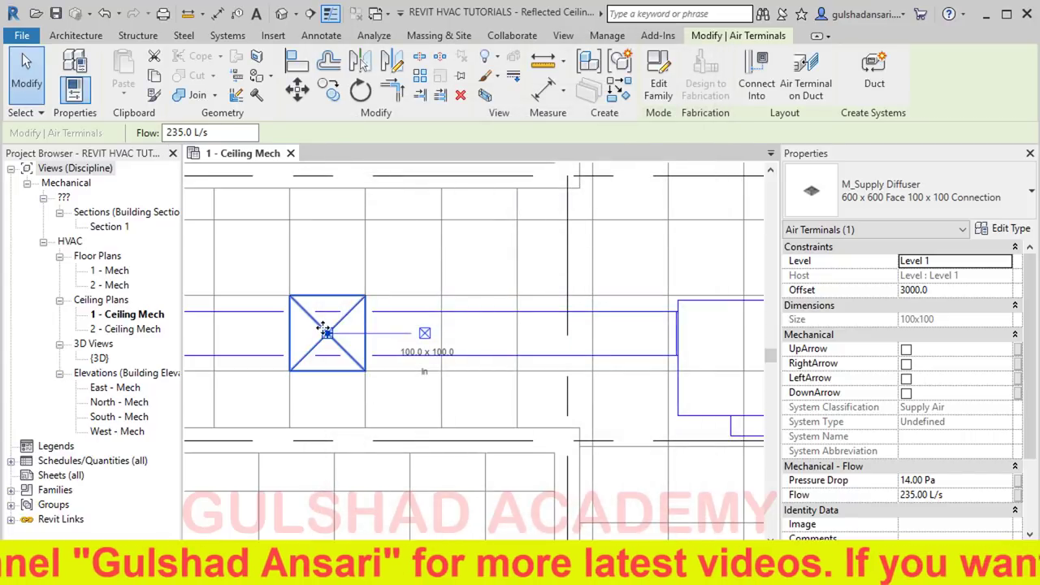
# Connect the first two corridor diffusers into the supply duct with Connect Into
pyautogui.click(409, 284)
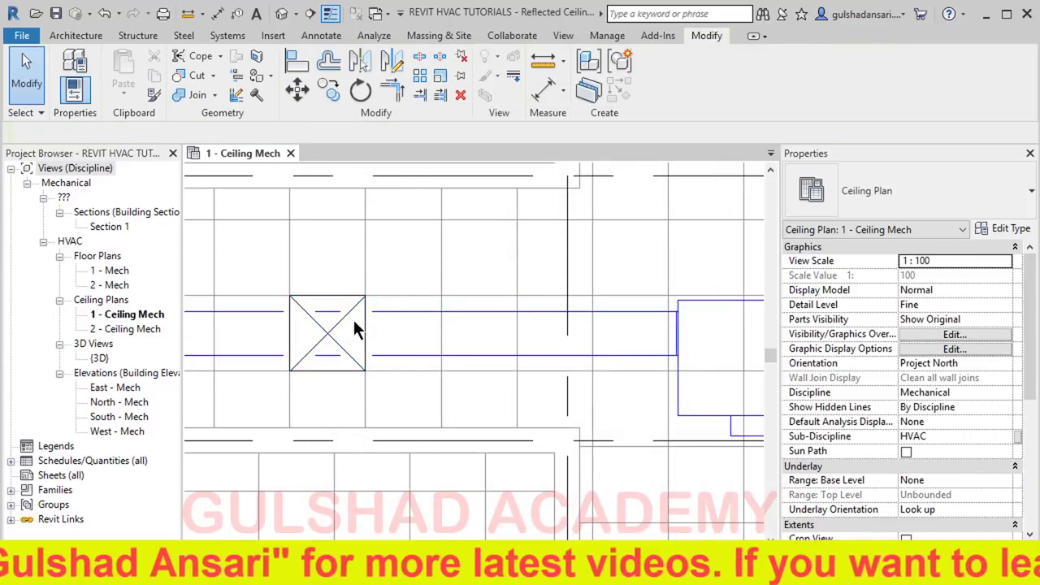
pyautogui.click(346, 322)
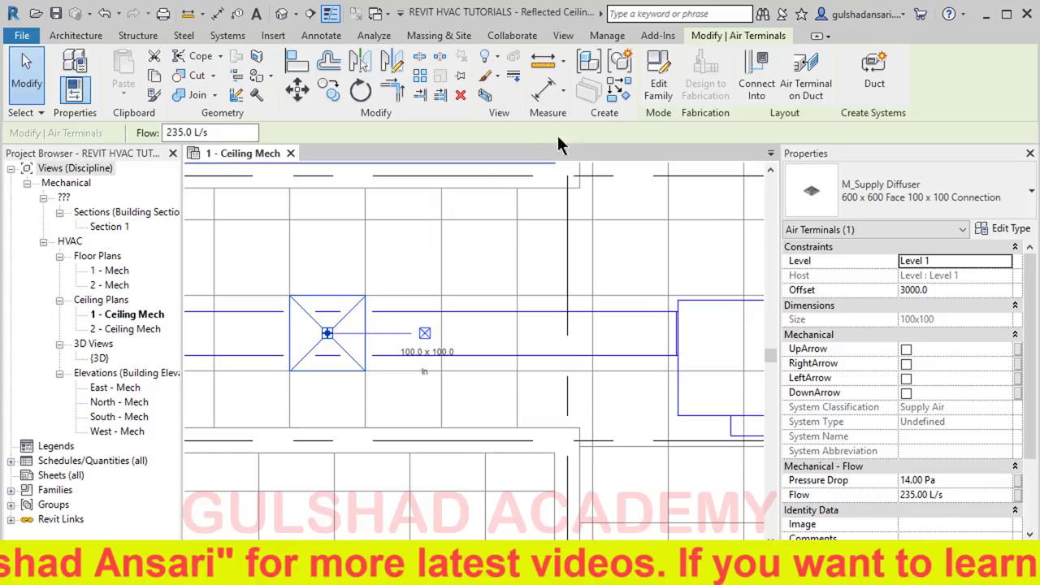
pyautogui.click(752, 81)
pyautogui.click(484, 311)
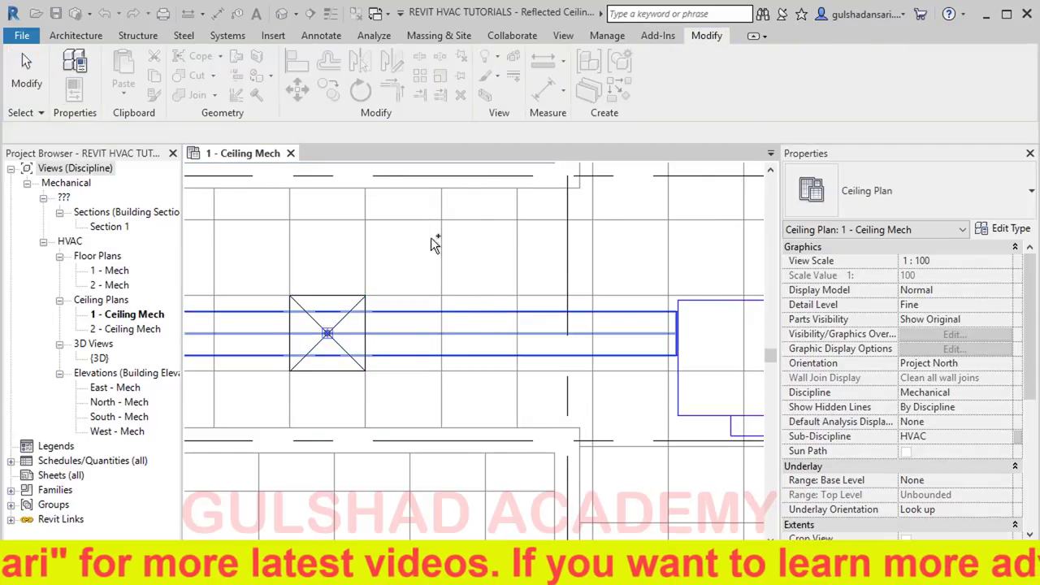
pyautogui.scroll(-2, 431, 238)
pyautogui.moveTo(371, 324); pyautogui.dragTo(292, 316, button='middle')
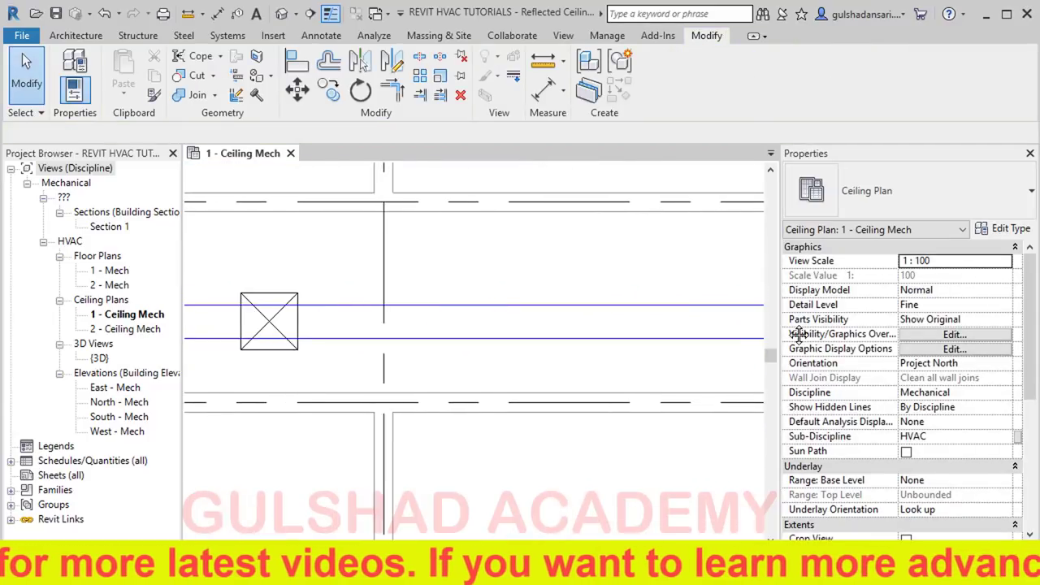
pyautogui.click(292, 316)
pyautogui.click(761, 68)
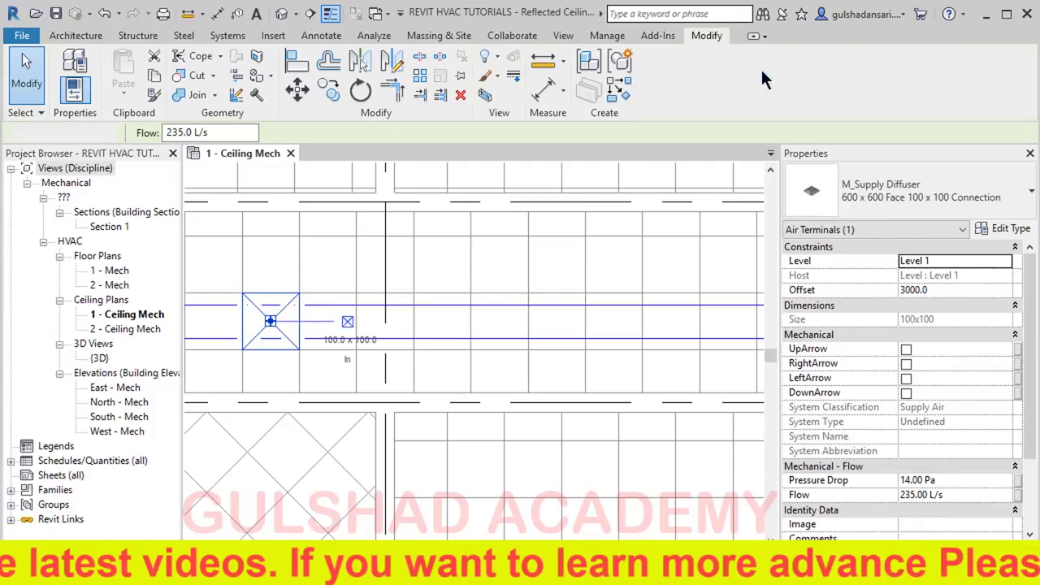
pyautogui.click(430, 306)
# Connect the next corridor diffuser into the supply duct and check the end diffuser
pyautogui.moveTo(312, 347)
pyautogui.mouseDown(button='middle')
pyautogui.moveTo(409, 348)
pyautogui.moveTo(279, 388)
pyautogui.moveTo(512, 395)
pyautogui.mouseUp(button='middle')
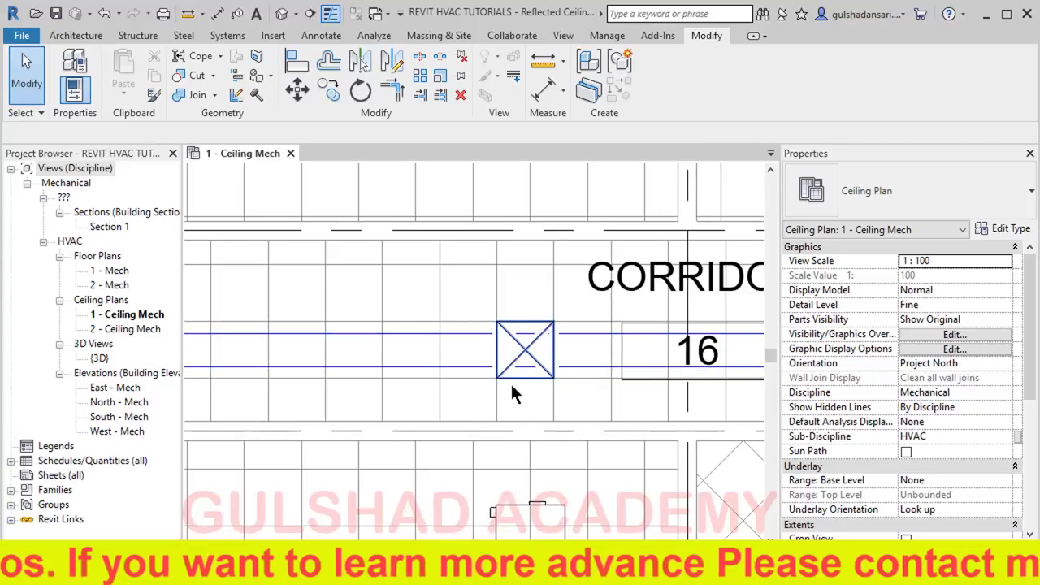
pyautogui.click(530, 342)
pyautogui.click(764, 86)
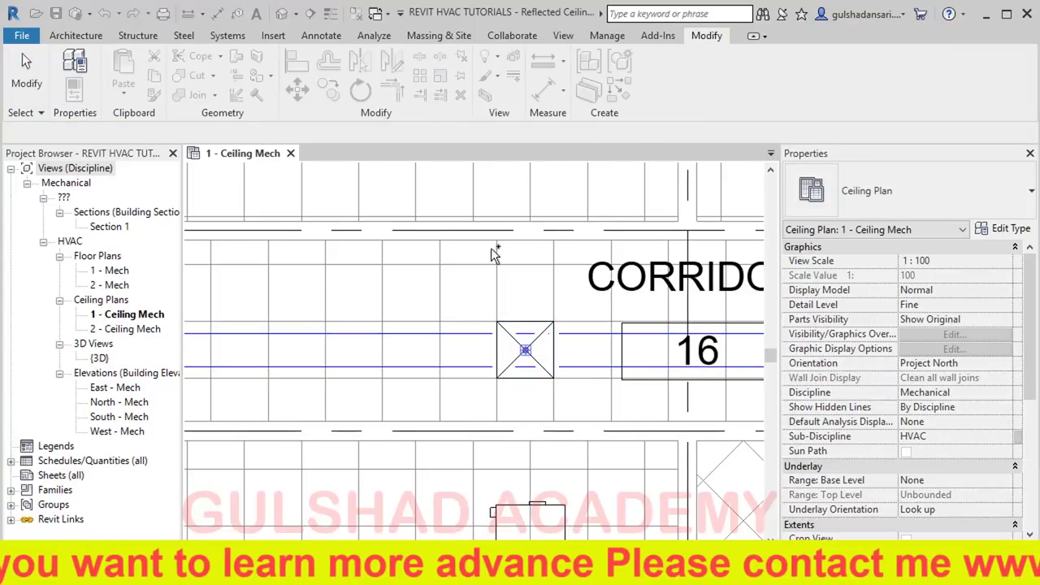
pyautogui.click(460, 332)
pyautogui.scroll(-1, 462, 254)
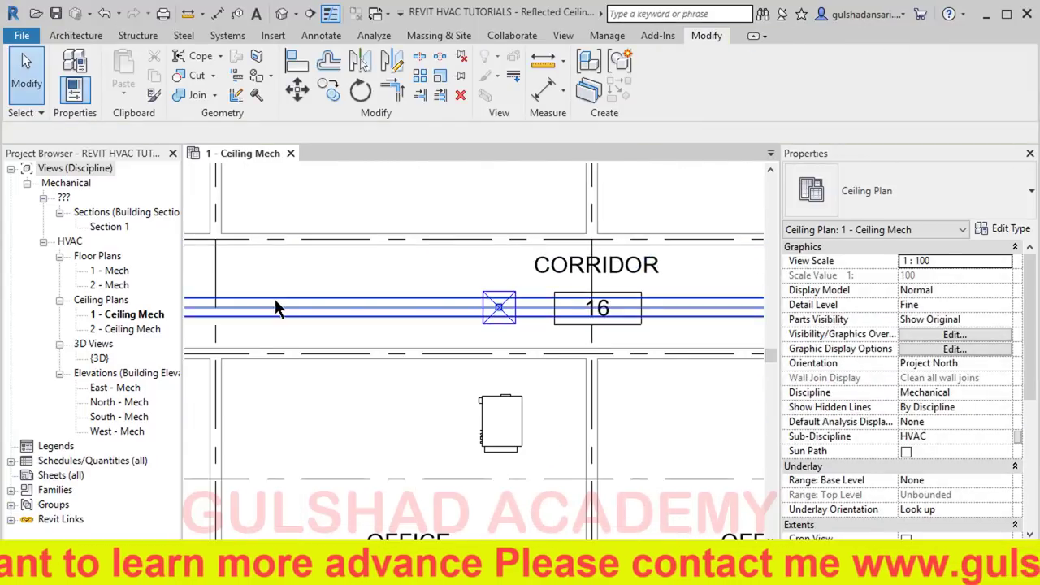
pyautogui.scroll(-2, 279, 301)
pyautogui.scroll(-1, 696, 304)
pyautogui.click(576, 316)
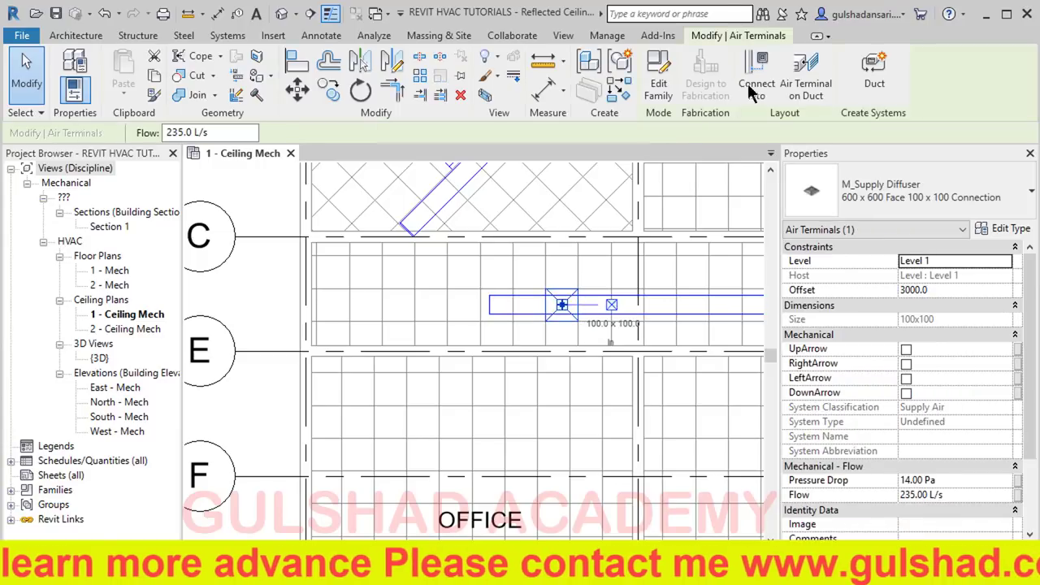
pyautogui.press('Escape')
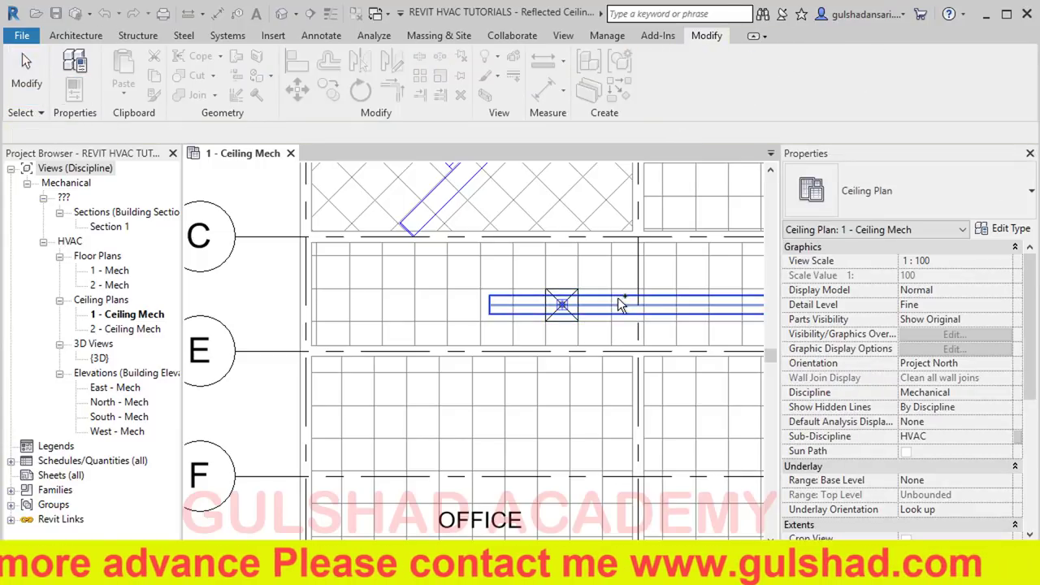
# Cap the corridor supply duct's open west end
pyautogui.scroll(1, 529, 382)
pyautogui.scroll(1, 385, 278)
pyautogui.scroll(1, 381, 289)
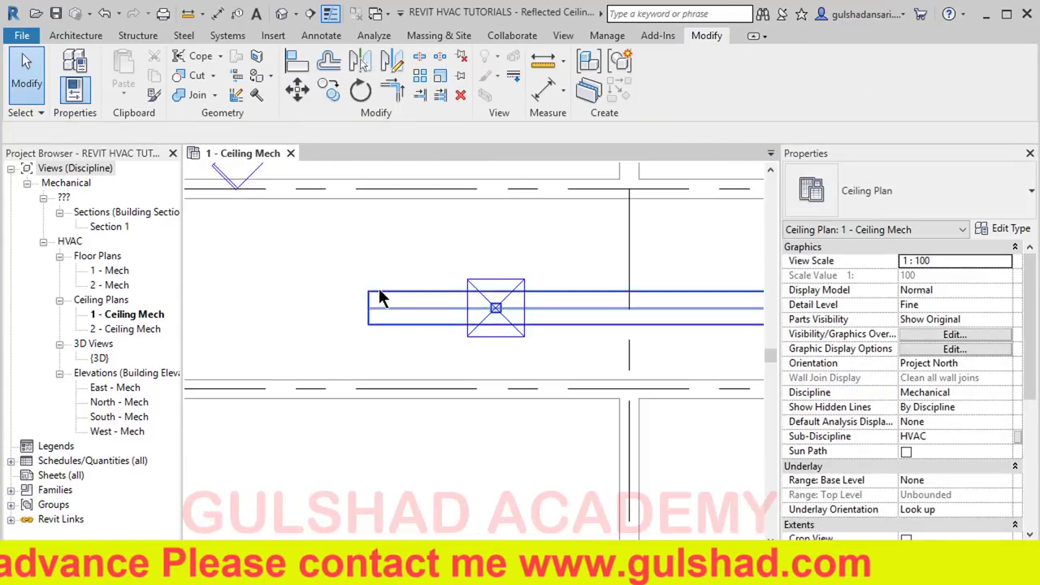
pyautogui.scroll(1, 383, 297)
pyautogui.click(380, 298)
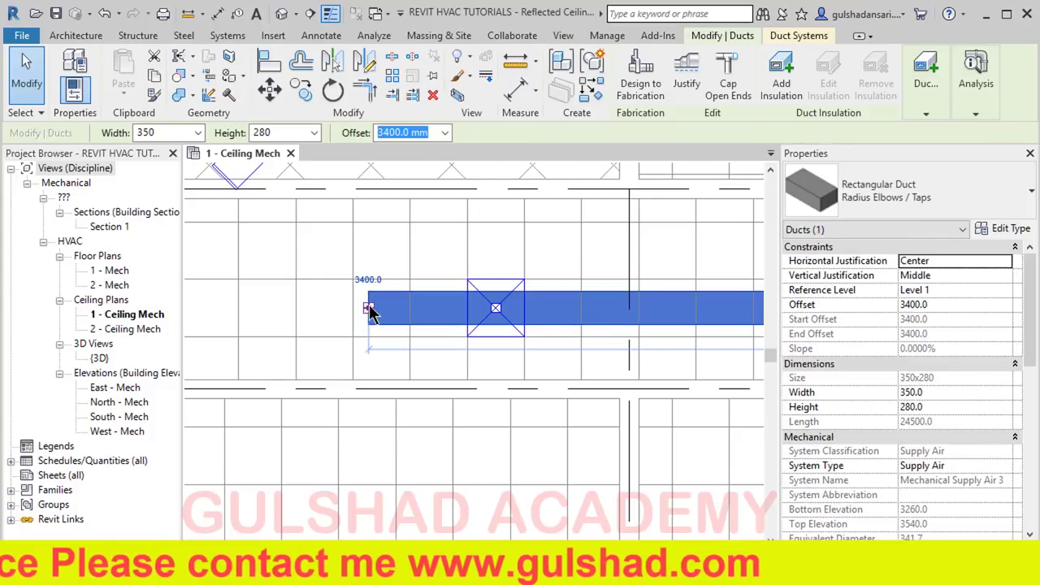
pyautogui.rightClick(365, 314)
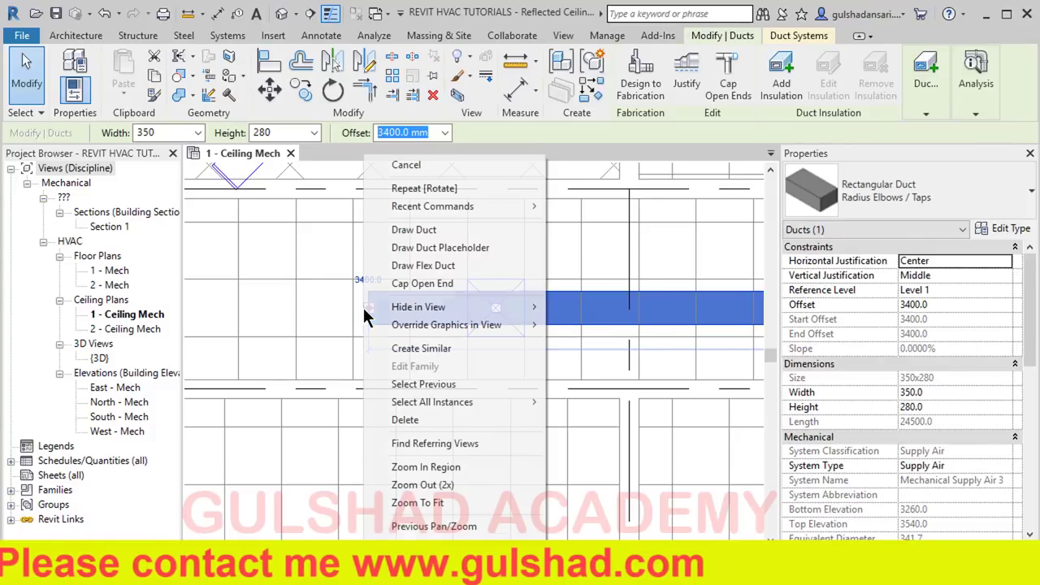
pyautogui.click(446, 285)
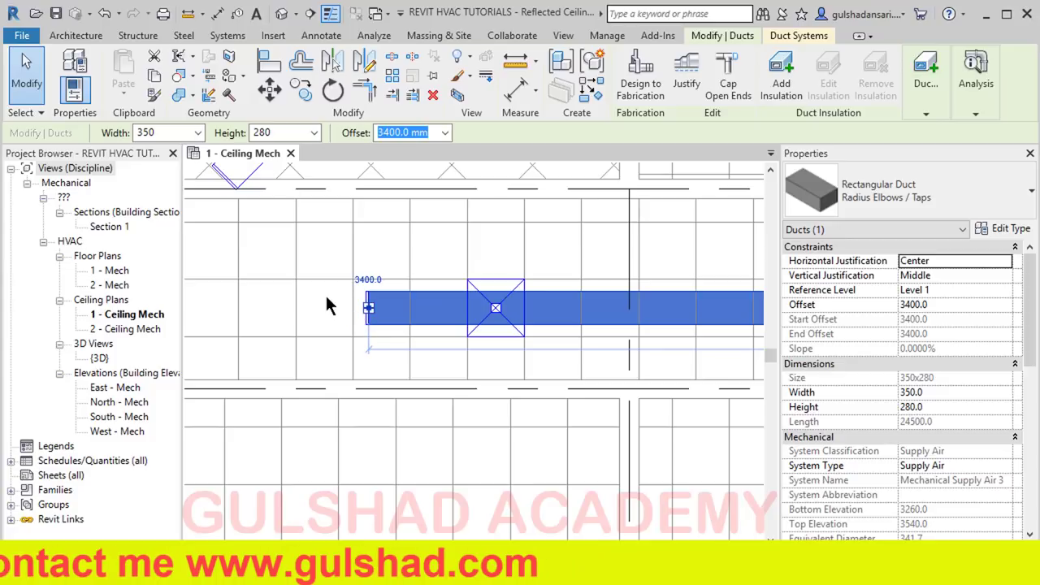
pyautogui.click(325, 304)
pyautogui.scroll(2, 346, 308)
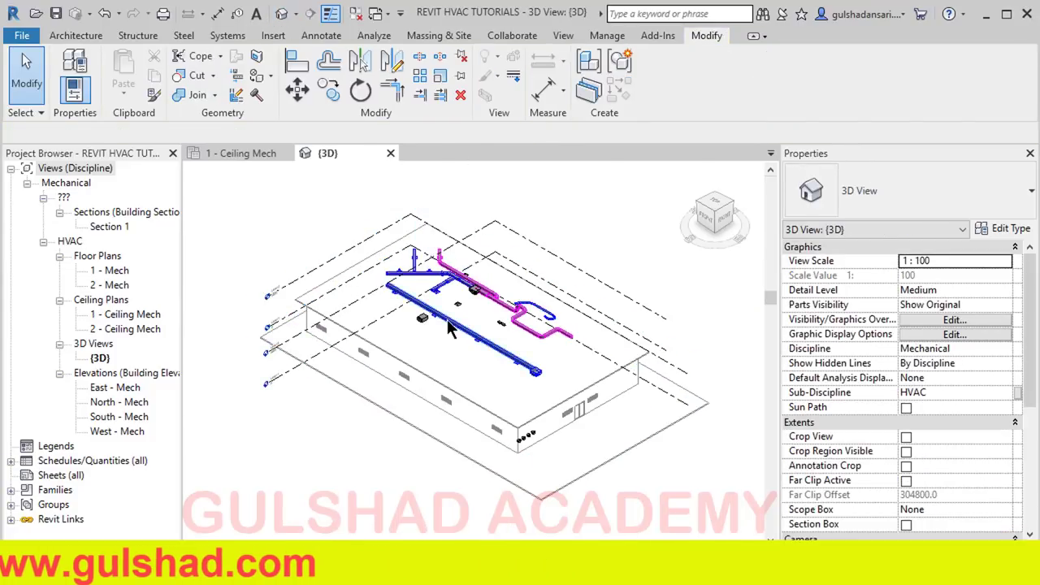
# Select the corridor supply duct in the 3D view and orbit to see it from the side
pyautogui.scroll(5, 476, 379)
pyautogui.scroll(2, 637, 441)
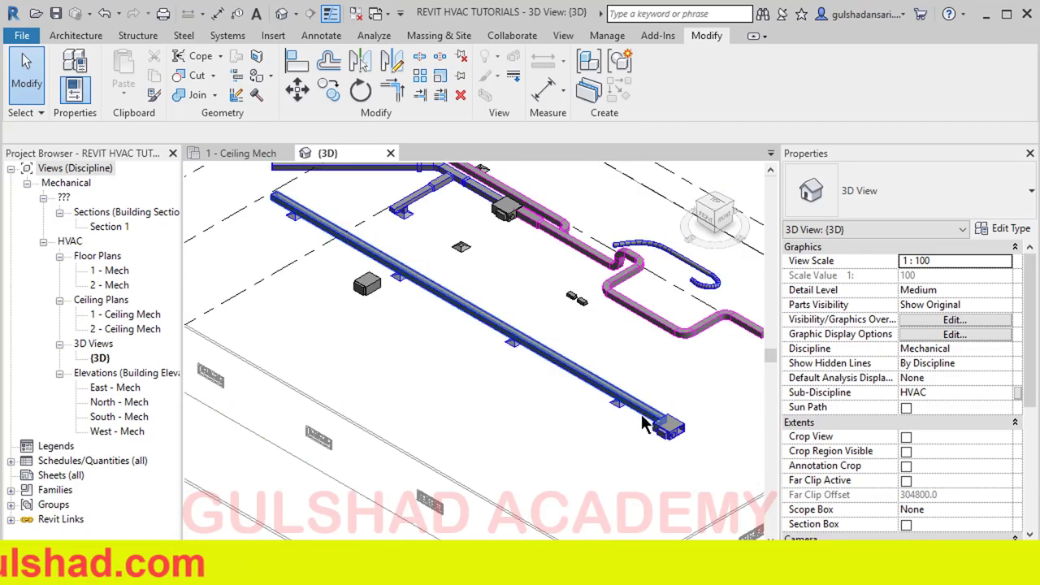
pyautogui.click(642, 423)
pyautogui.moveTo(624, 447)
pyautogui.keyDown('shift'); pyautogui.mouseDown(button='middle')
pyautogui.moveTo(521, 321)
pyautogui.moveTo(641, 441)
pyautogui.moveTo(558, 368)
pyautogui.mouseUp(button='middle'); pyautogui.keyUp('shift')
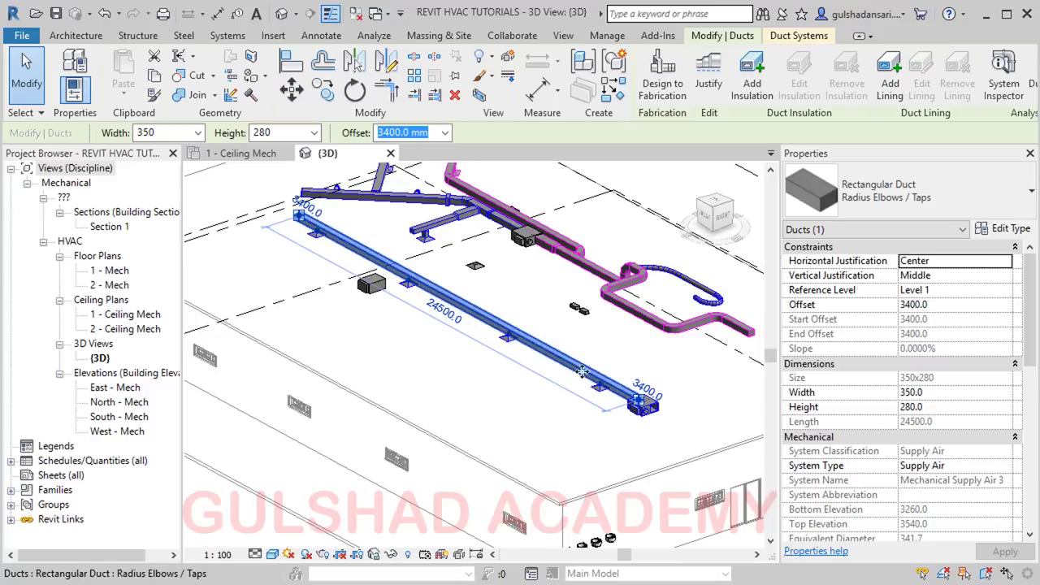
# Switch to the 1 - Ceiling Mech plan, zoomed out to show the whole corridor duct
pyautogui.click(214, 152)
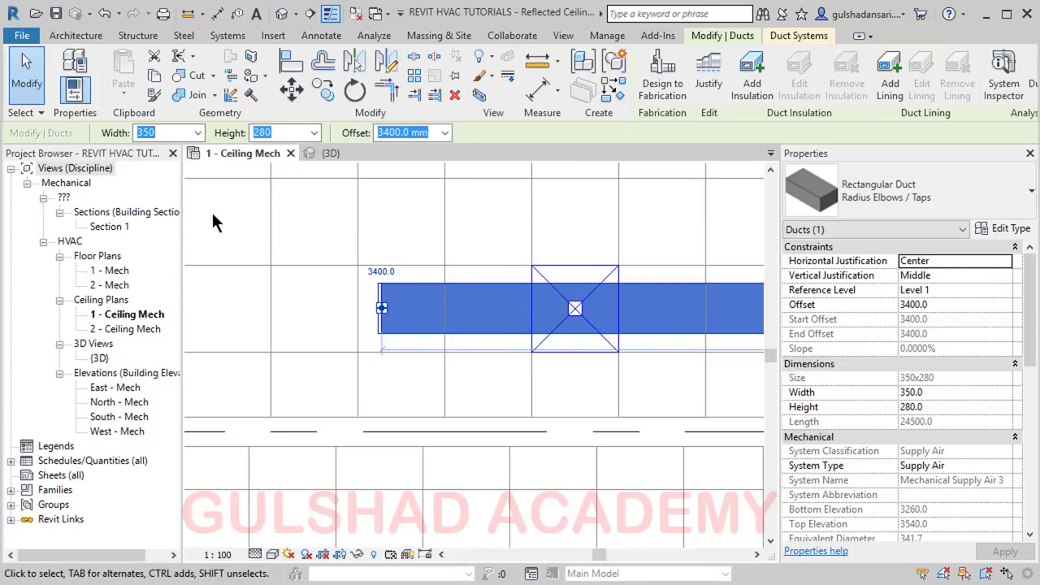
pyautogui.scroll(-3, 336, 267)
pyautogui.scroll(-2, 671, 370)
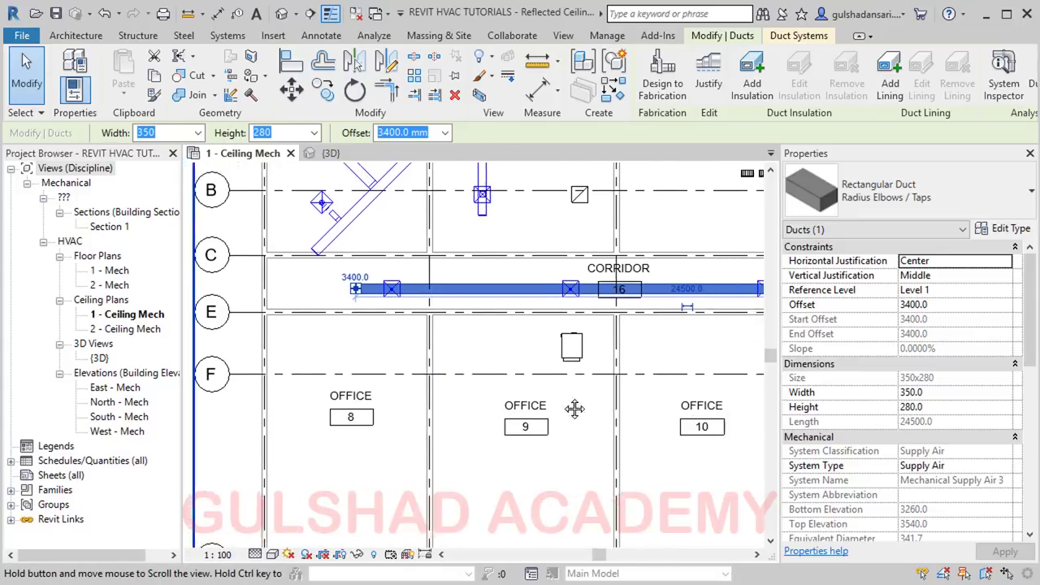
pyautogui.moveTo(673, 368); pyautogui.dragTo(430, 413, button='middle')
pyautogui.scroll(-2, 591, 344)
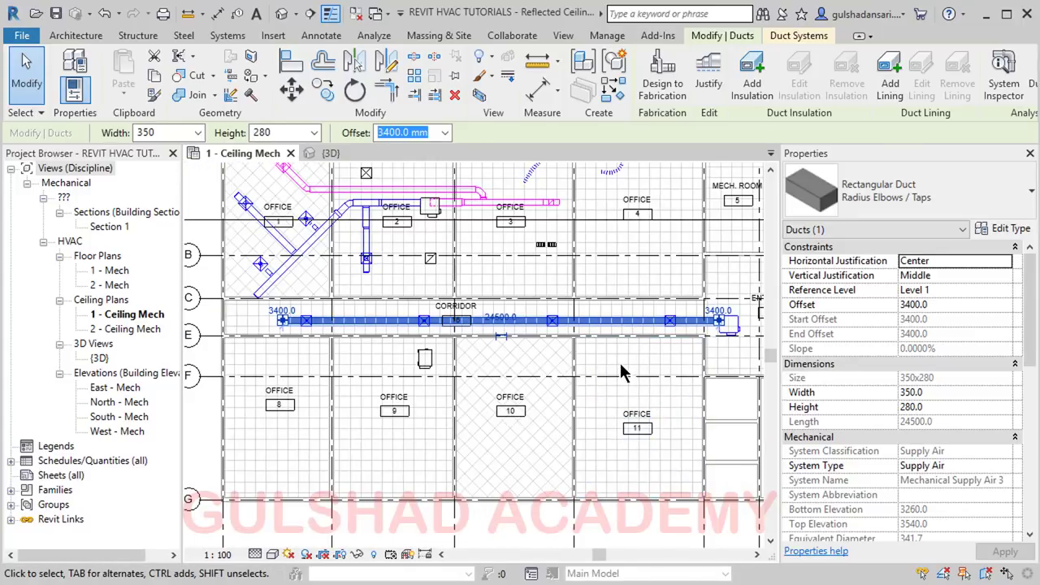
pyautogui.press('Escape')
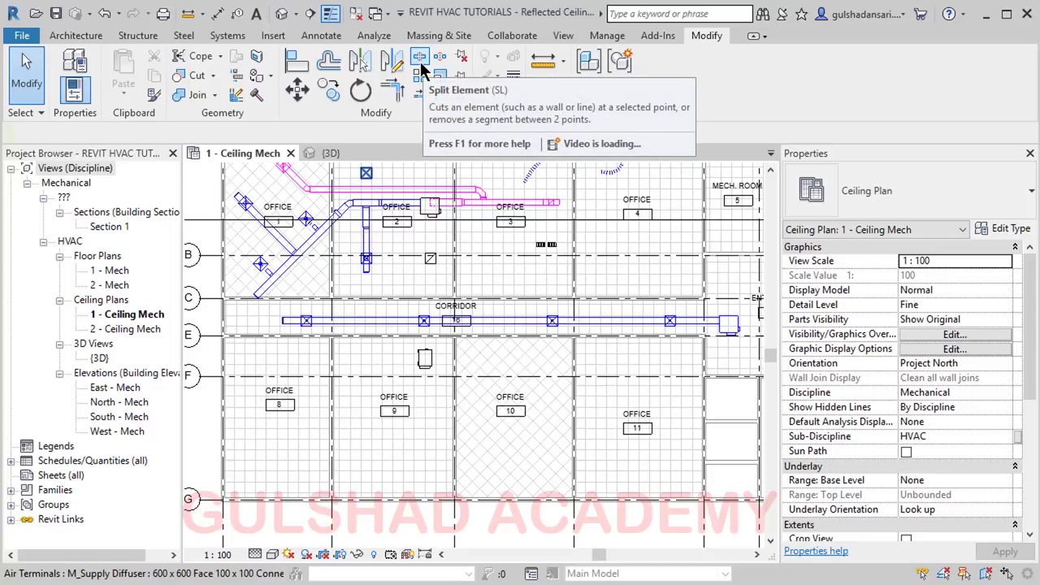
# Use Split Element to cut the corridor duct at three points, adding rectangular union fittings
pyautogui.click(420, 65)
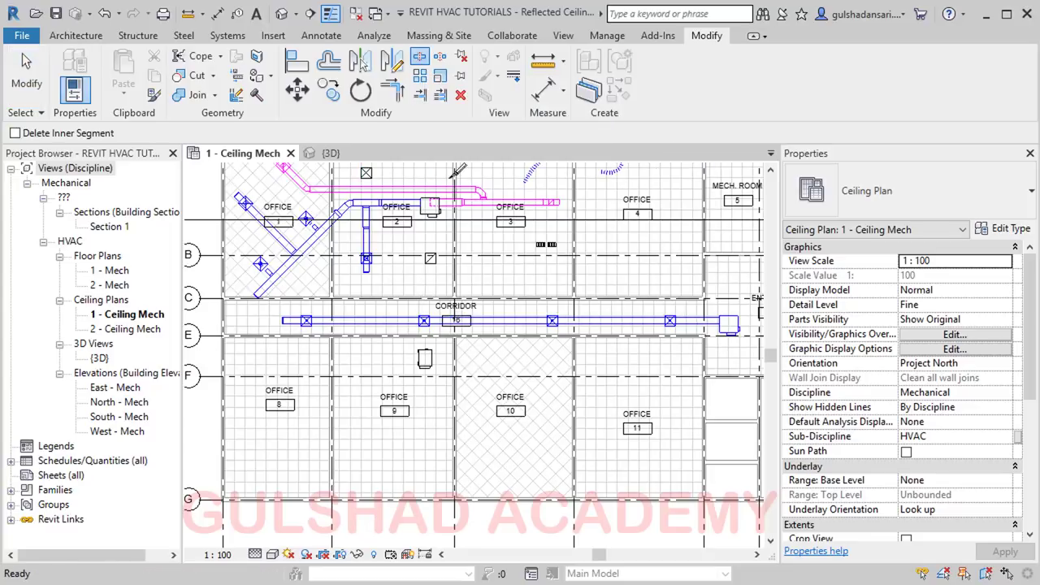
pyautogui.click(391, 319)
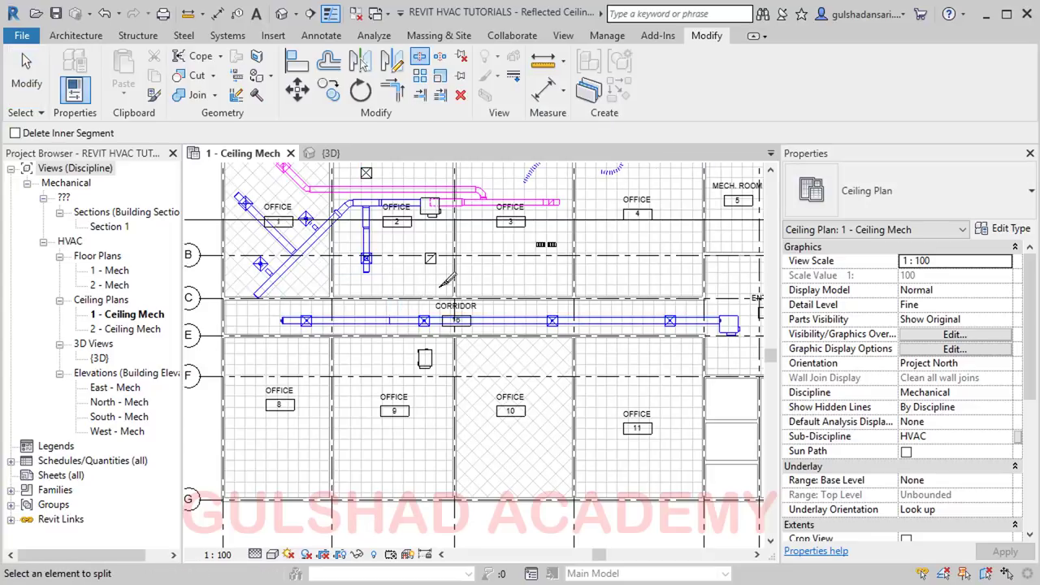
pyautogui.click(530, 319)
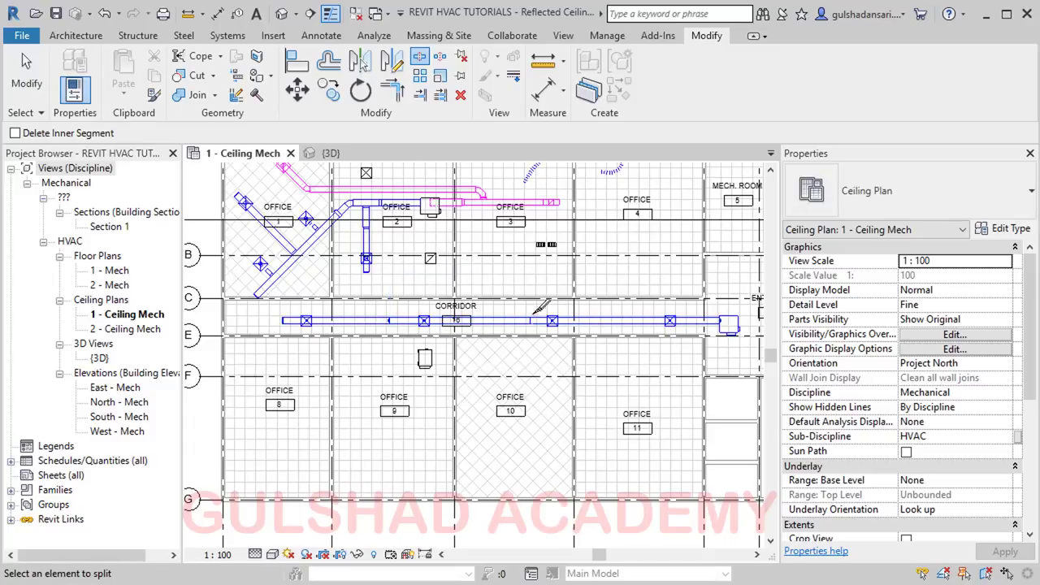
pyautogui.click(637, 312)
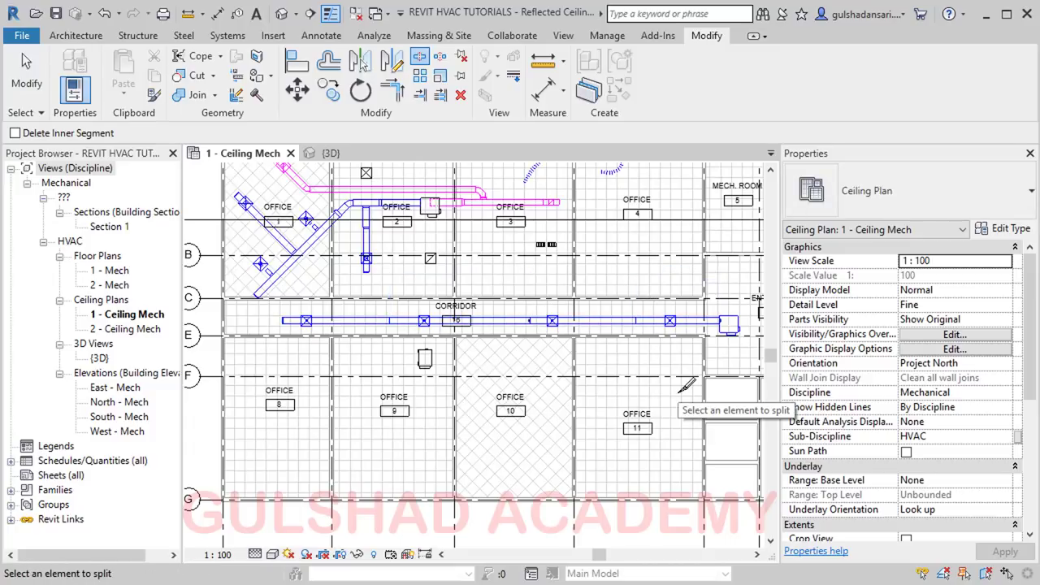
pyautogui.press('Escape')
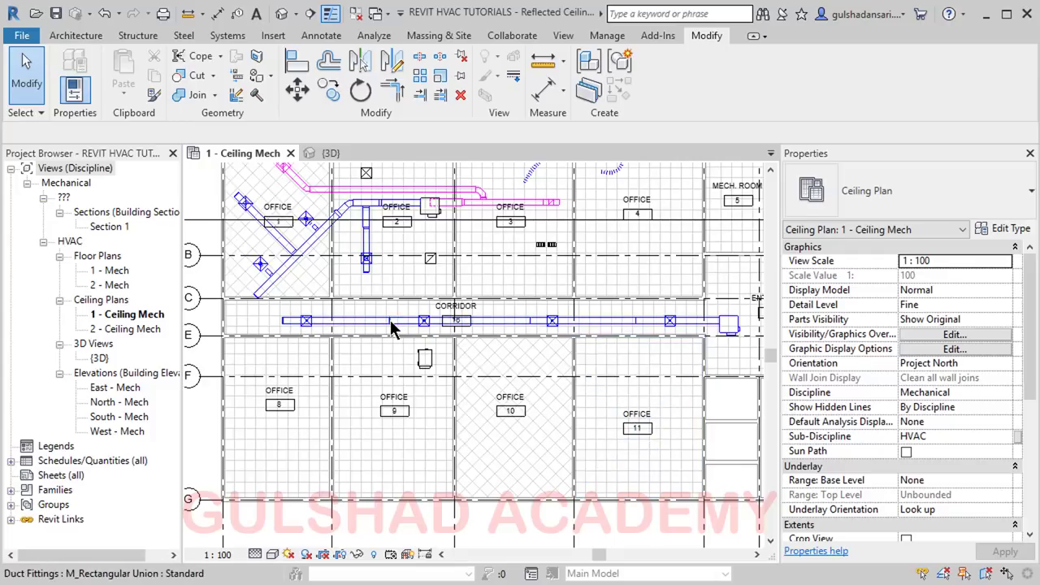
pyautogui.scroll(2, 390, 325)
pyautogui.scroll(4, 389, 325)
pyautogui.scroll(-1, 388, 326)
pyautogui.scroll(-2, 387, 325)
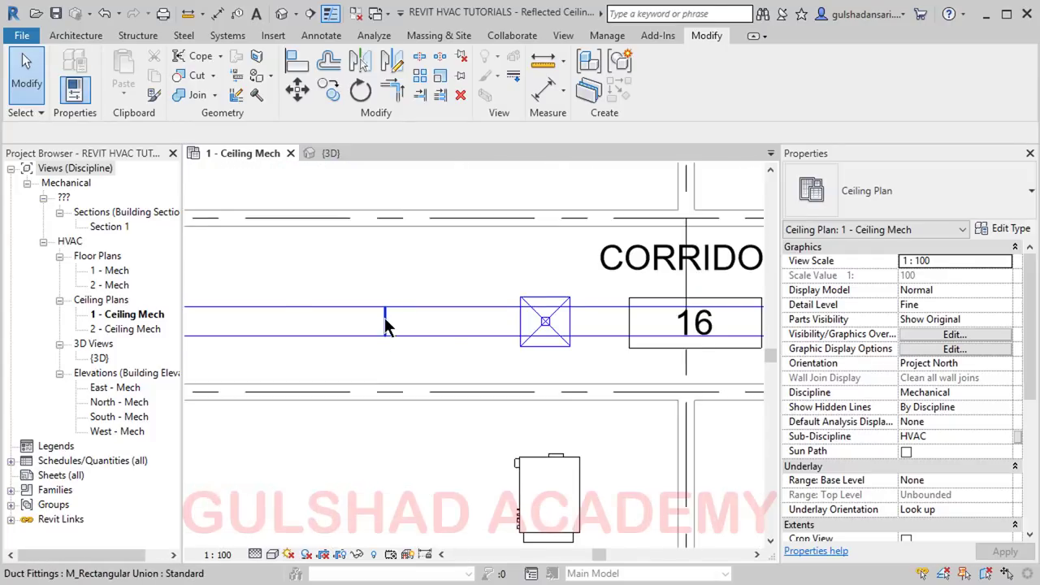
pyautogui.scroll(-3, 387, 325)
pyautogui.moveTo(685, 367); pyautogui.dragTo(361, 327, button='middle')
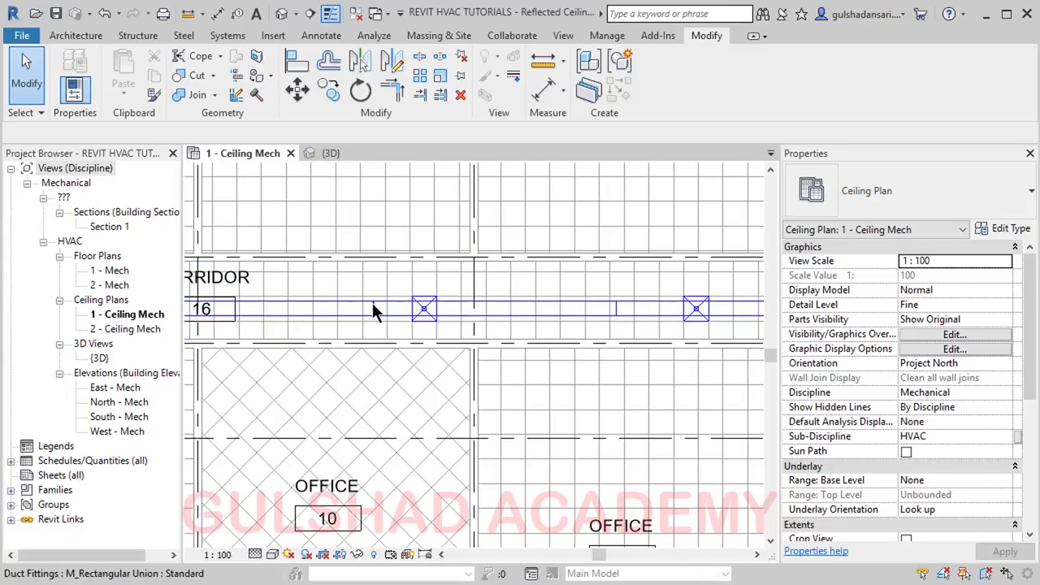
pyautogui.scroll(-2, 627, 333)
pyautogui.scroll(-1, 666, 332)
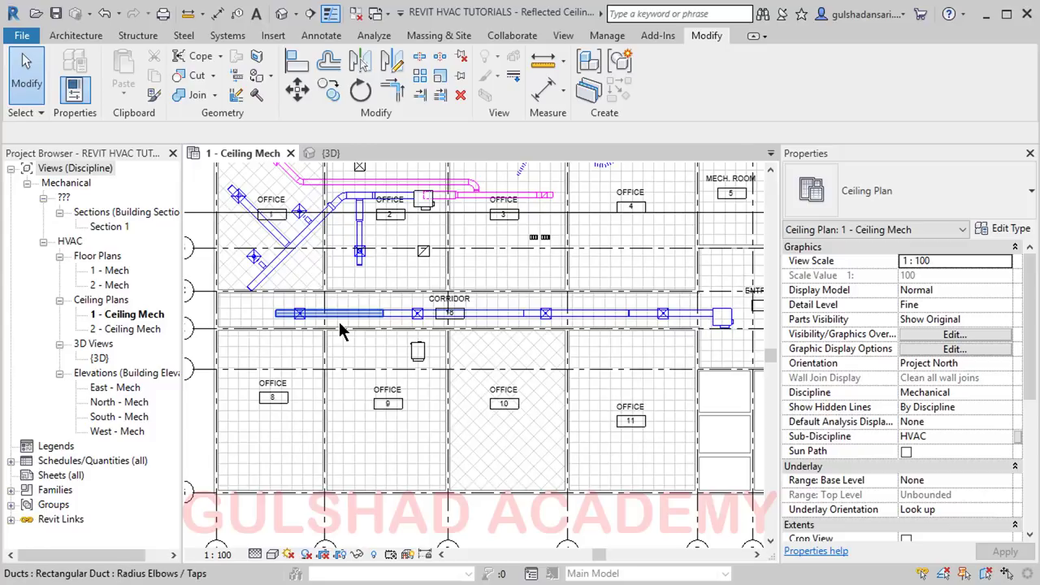
# Tab-cycle to the Duct network pick and select all 21 corridor duct elements
pyautogui.press('Tab')
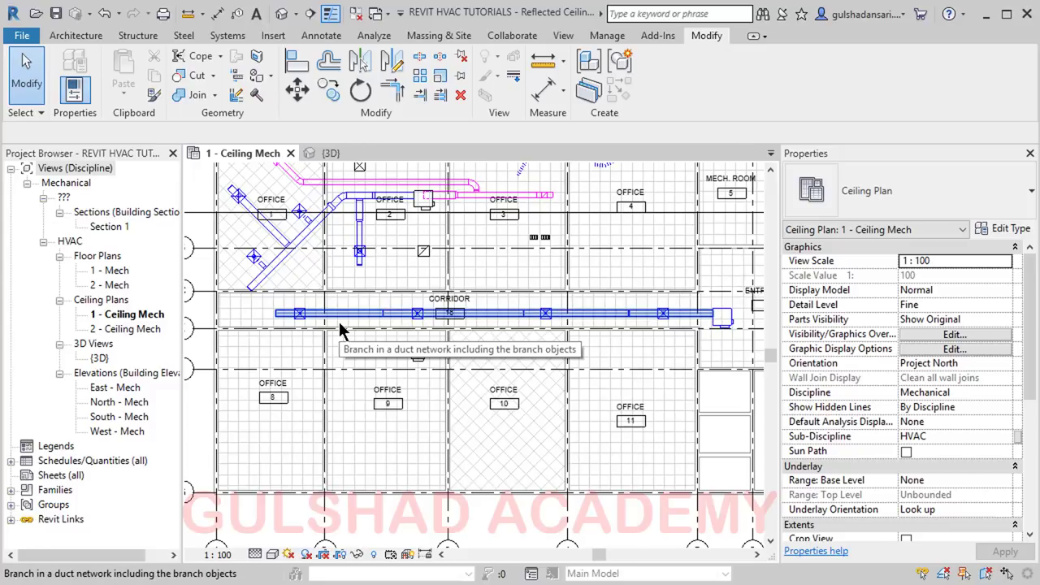
pyautogui.press('Tab')
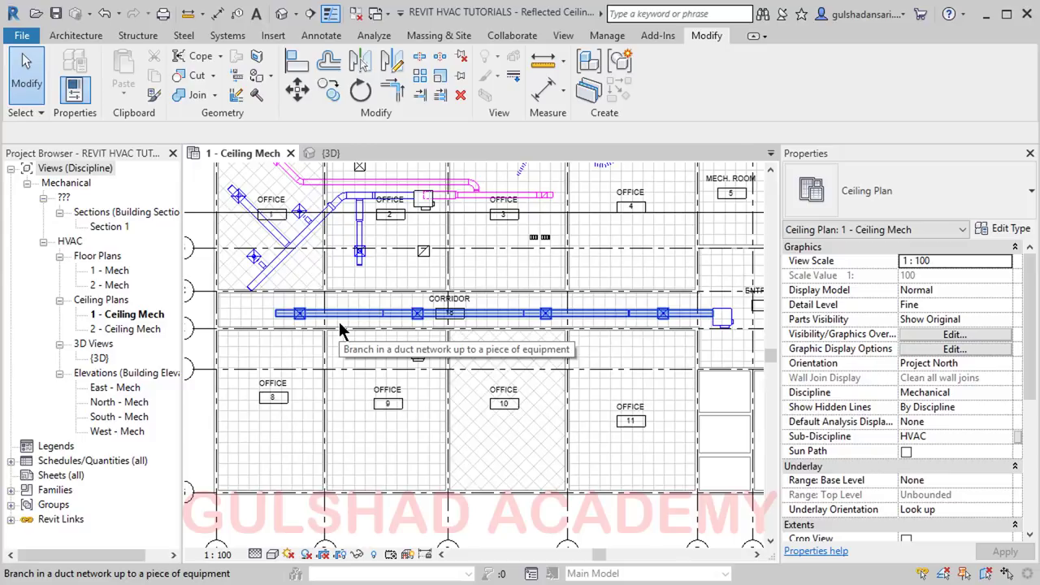
pyautogui.press('Tab')
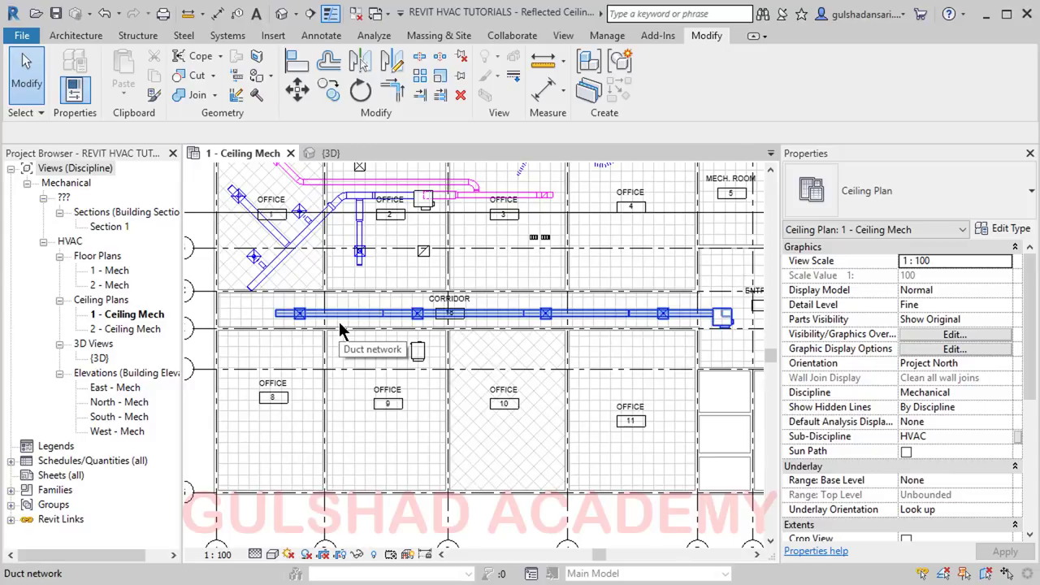
pyautogui.click(342, 329)
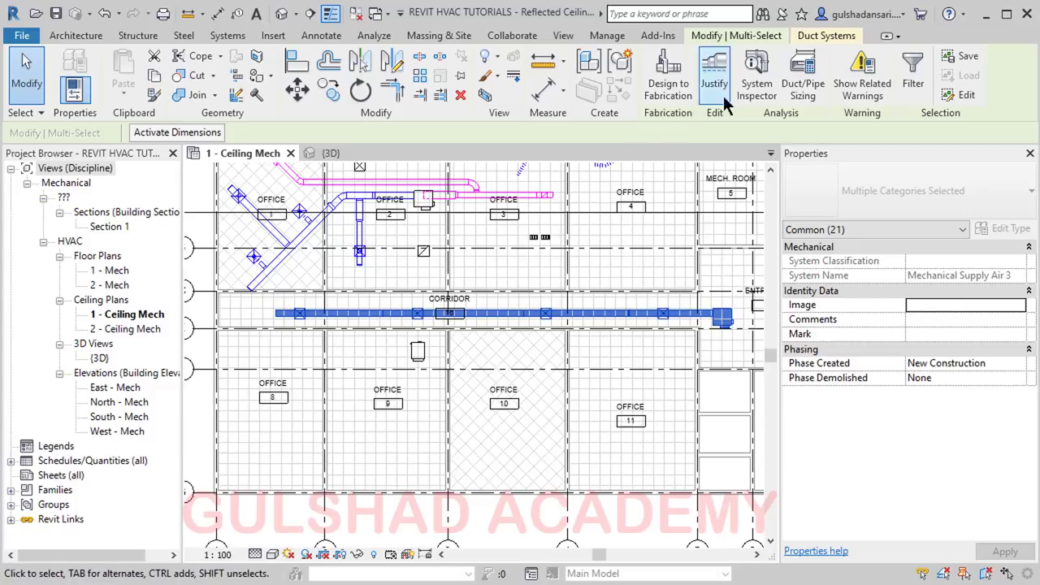
# Size the selected ducts by Velocity at 20 m/s, with Calculated Size Only branches
pyautogui.click(803, 96)
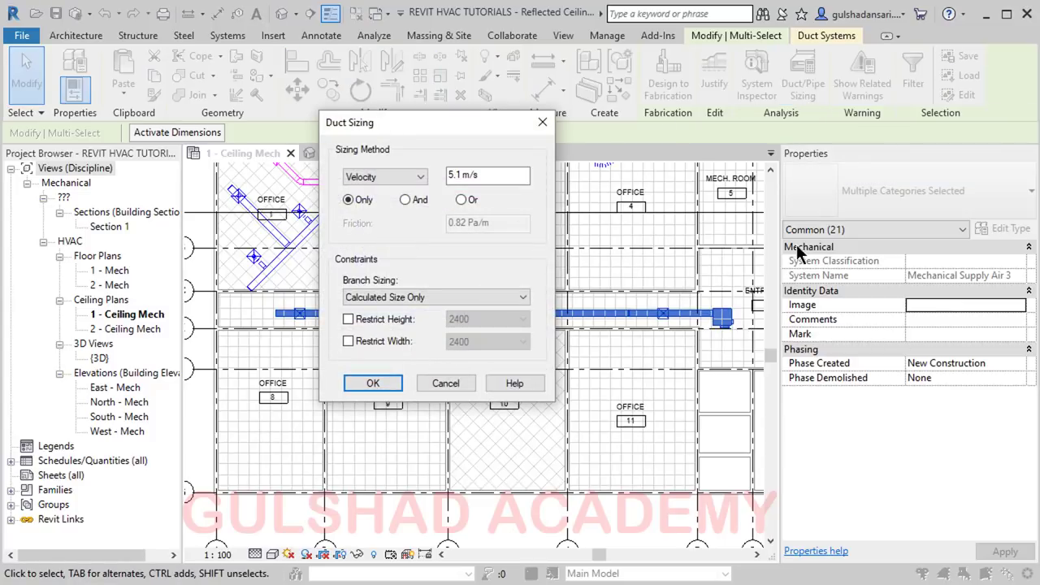
pyautogui.click(350, 180)
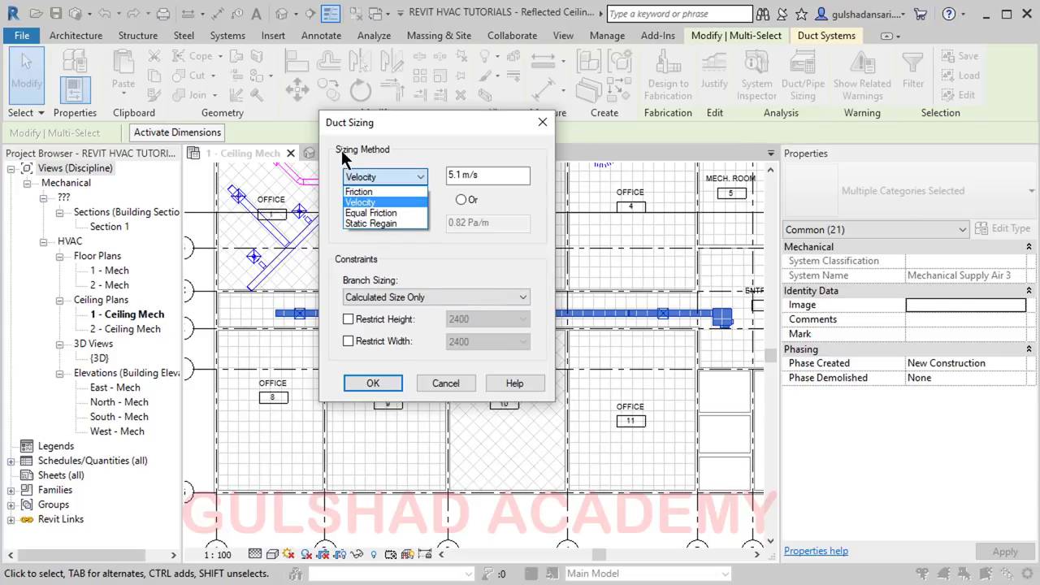
pyautogui.click(398, 175)
pyautogui.click(383, 177)
pyautogui.click(381, 203)
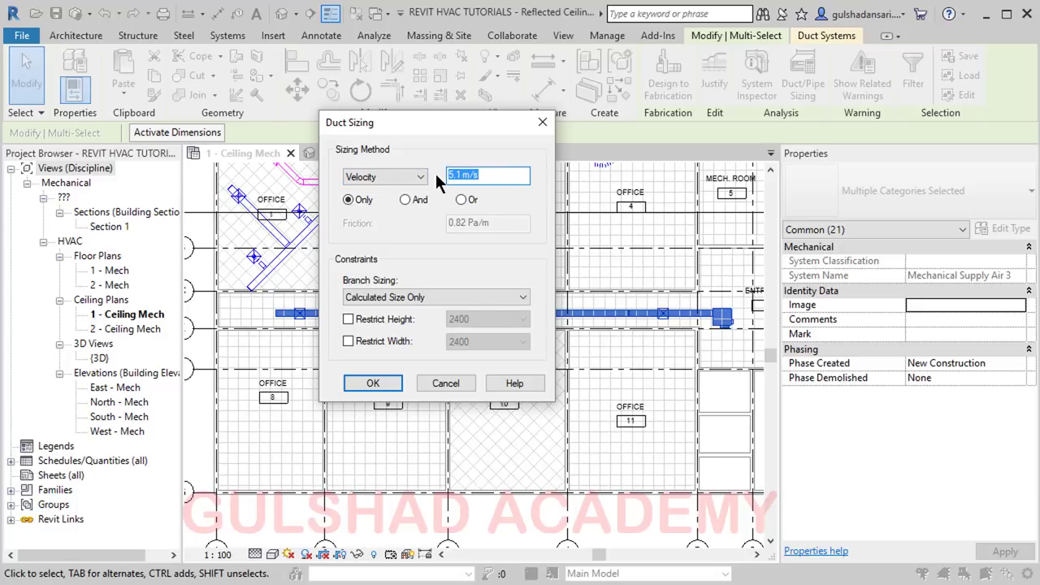
pyautogui.write('20')
pyautogui.click(388, 297)
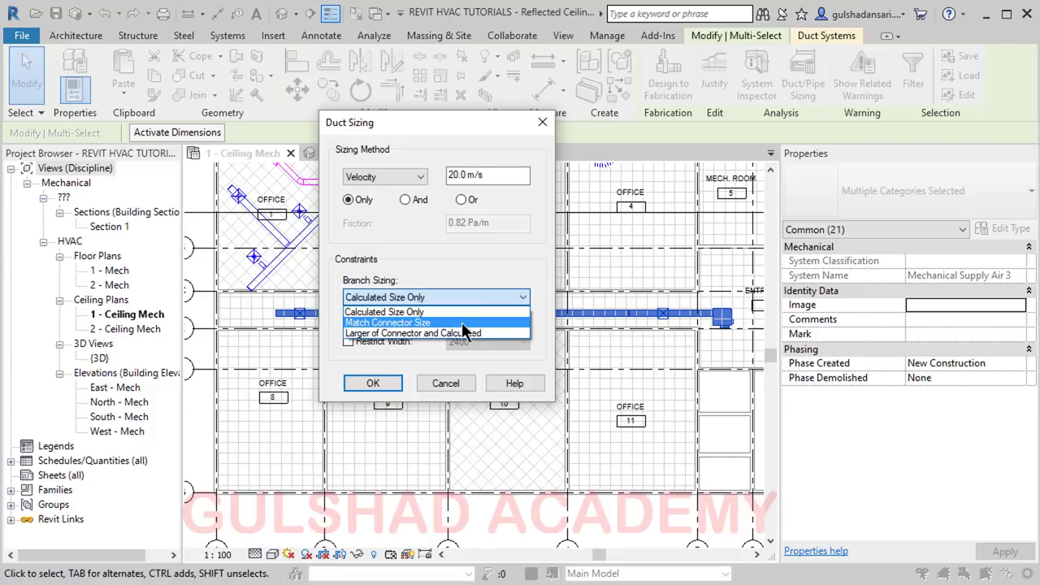
pyautogui.click(386, 303)
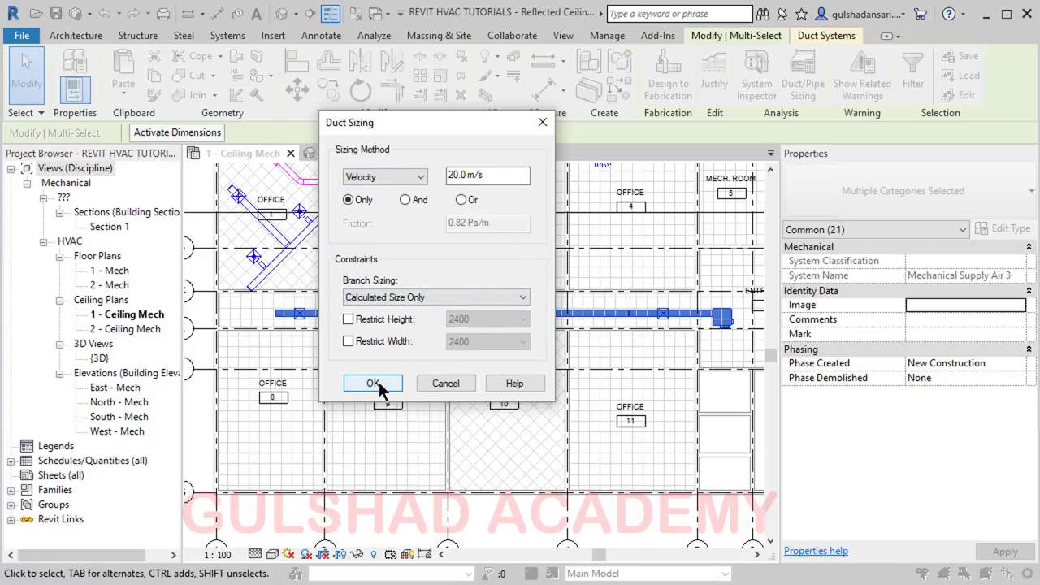
pyautogui.click(379, 385)
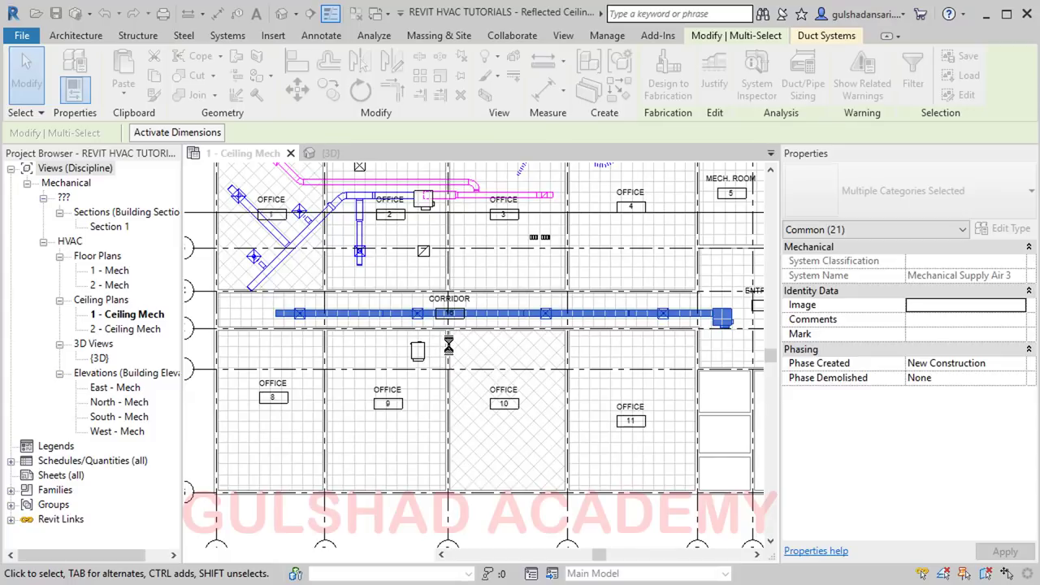
# Pan to the equipment and check the duct beside it is 225×225
pyautogui.scroll(3, 334, 333)
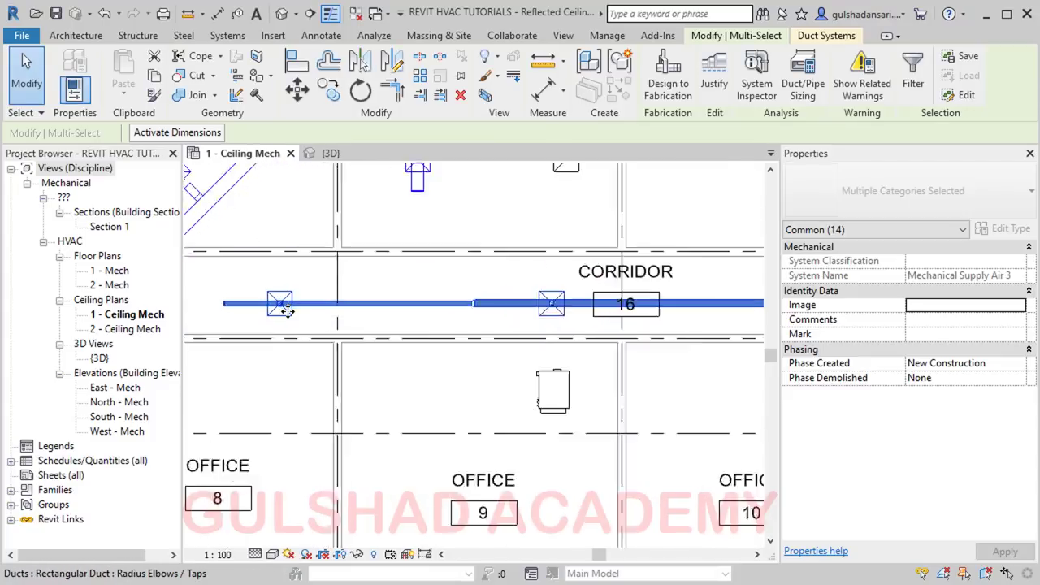
pyautogui.moveTo(687, 360); pyautogui.dragTo(221, 365, button='middle')
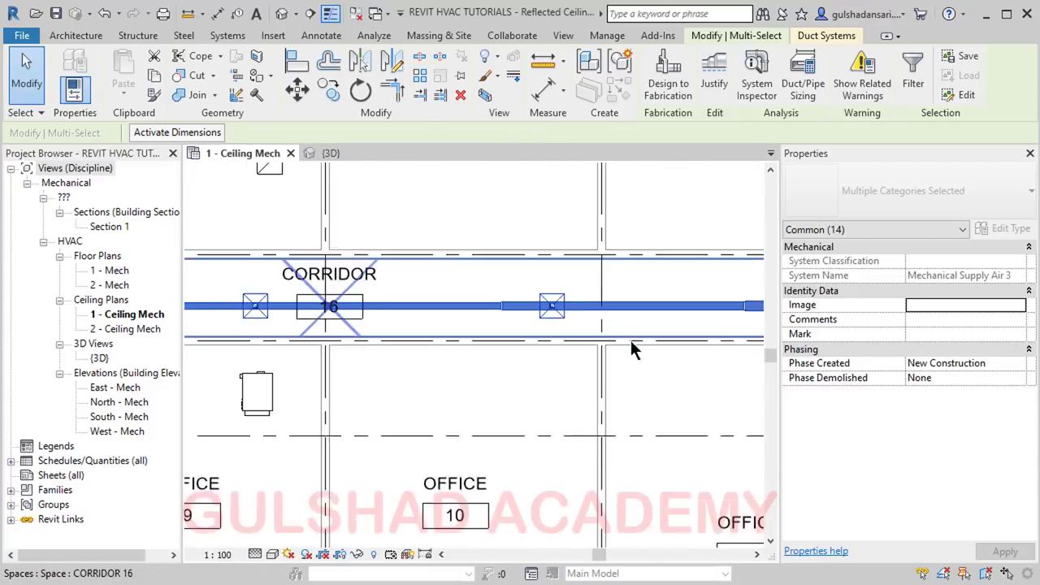
pyautogui.moveTo(631, 342); pyautogui.dragTo(323, 328, button='middle')
pyautogui.scroll(4, 508, 250)
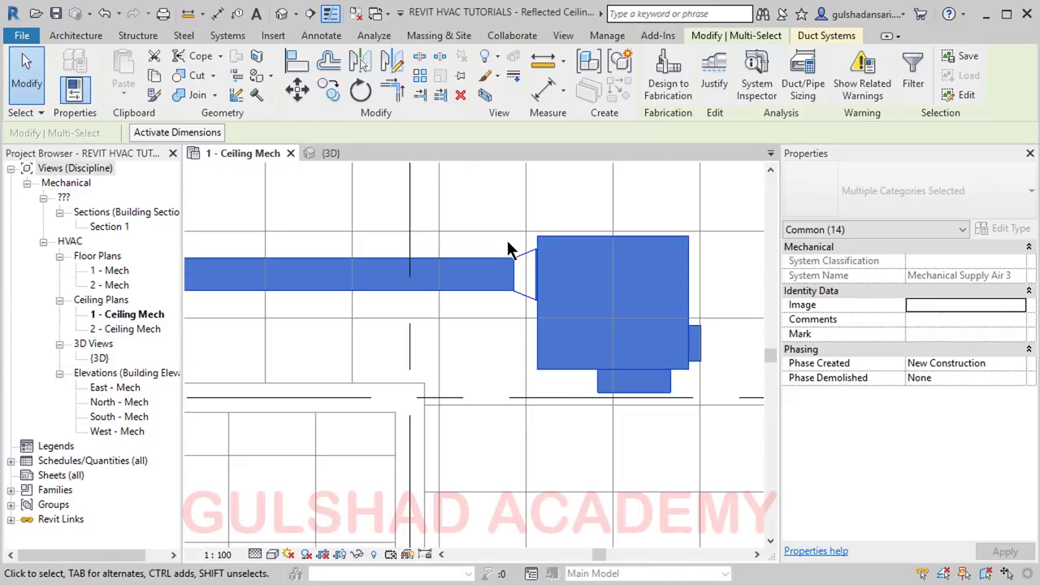
pyautogui.press('Escape')
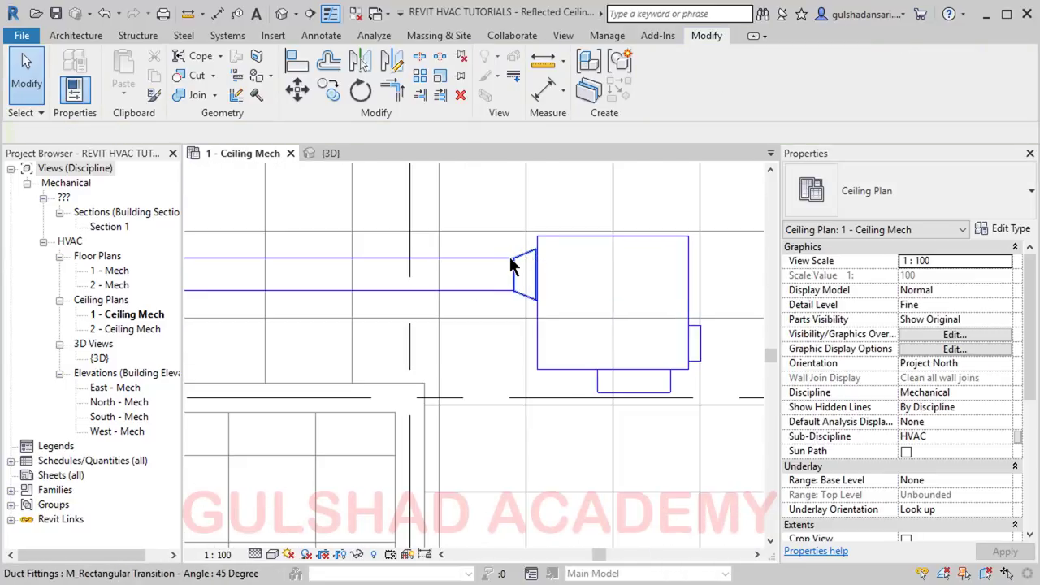
pyautogui.click(502, 265)
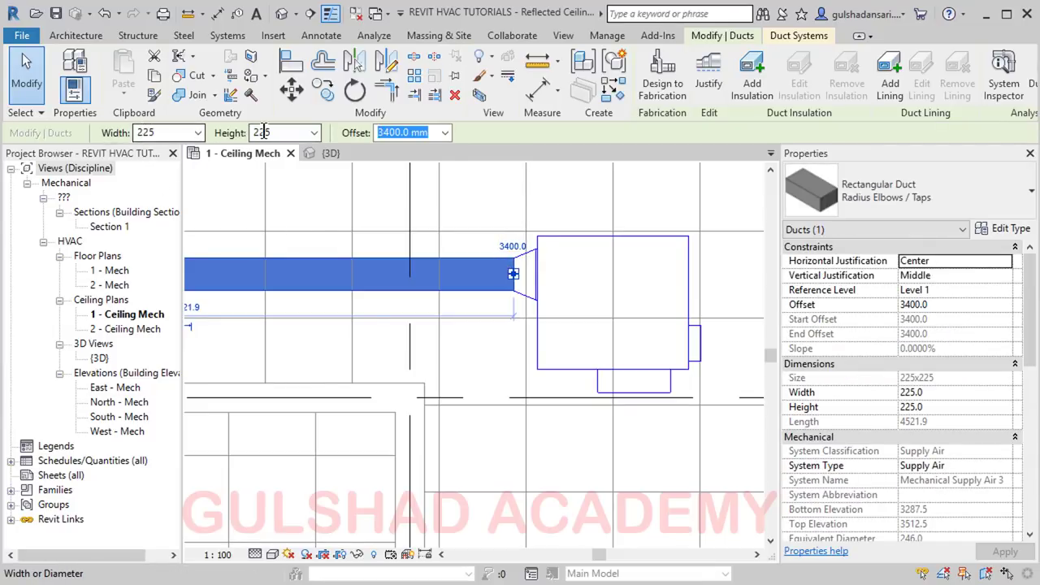
pyautogui.scroll(-2, 569, 266)
pyautogui.scroll(-2, 542, 271)
pyautogui.scroll(3, 360, 290)
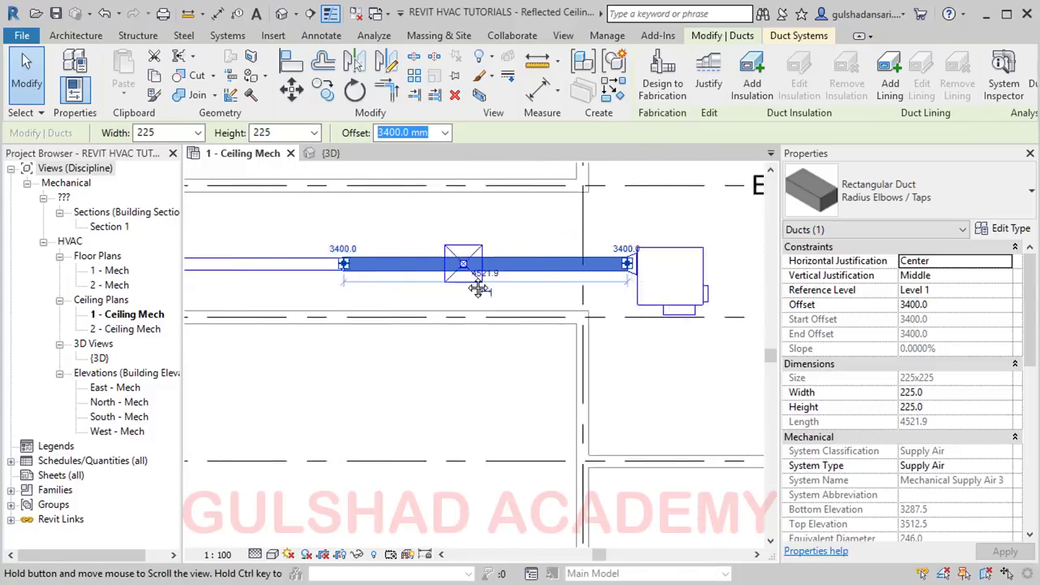
pyautogui.scroll(2, 477, 283)
pyautogui.scroll(2, 557, 279)
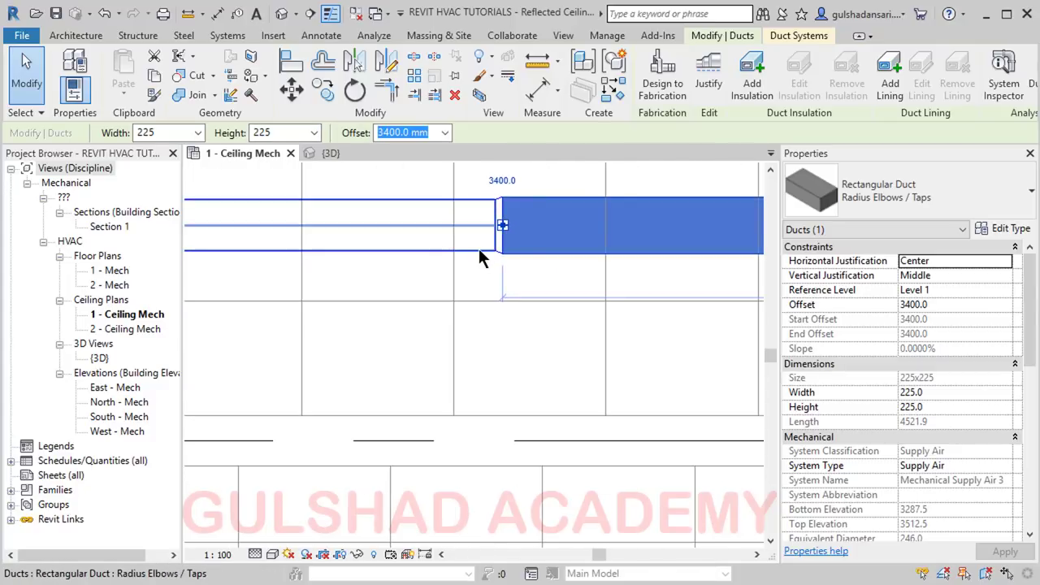
# Check the following segments read 200×200, 175×175 and 110×110, then deselect
pyautogui.click(478, 246)
pyautogui.scroll(-2, 536, 267)
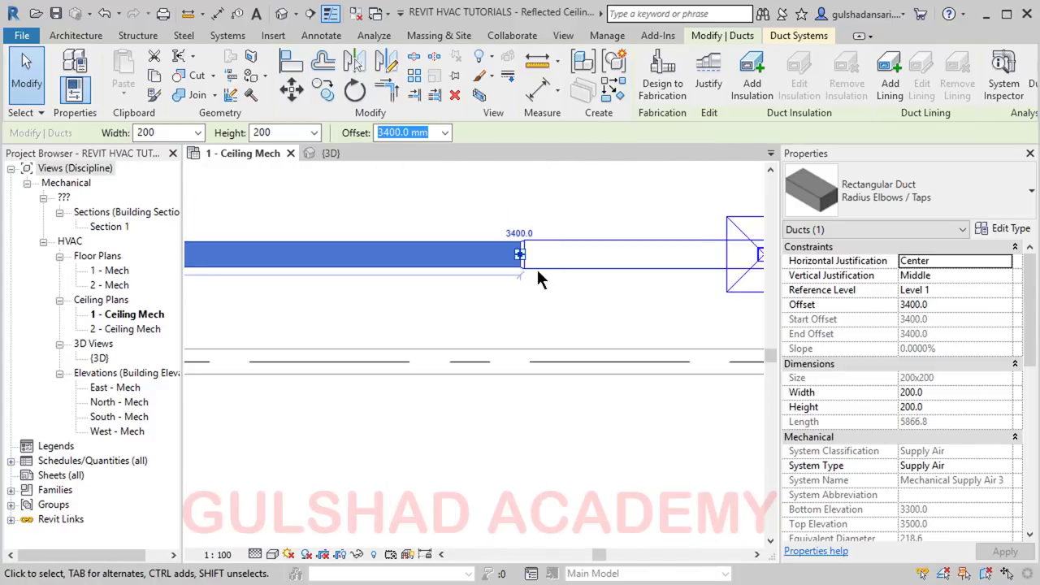
pyautogui.scroll(-2, 536, 273)
pyautogui.moveTo(418, 294); pyautogui.dragTo(663, 304, button='middle')
pyautogui.click(370, 256)
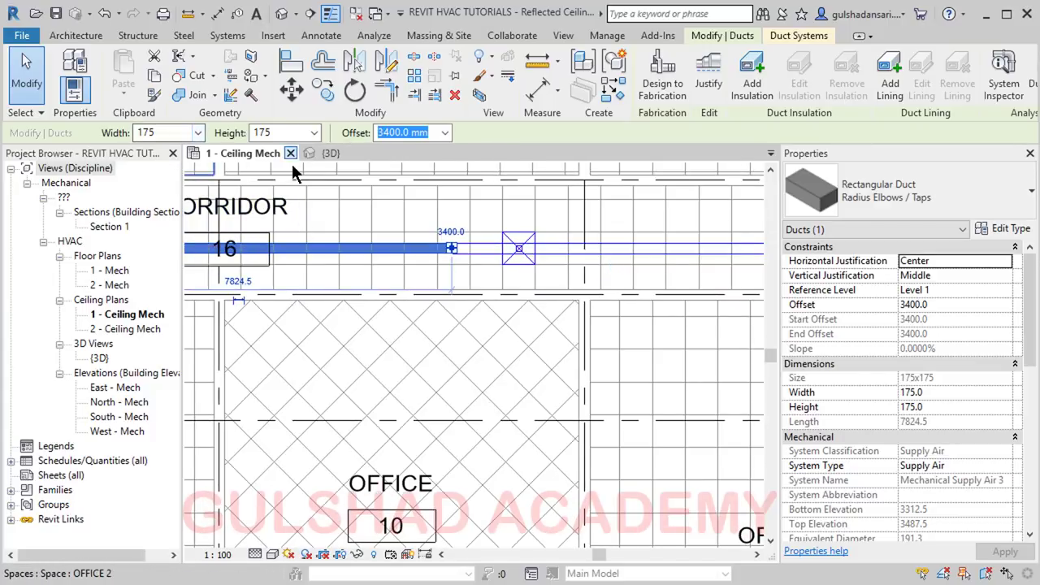
pyautogui.moveTo(195, 281); pyautogui.dragTo(465, 298, button='middle')
pyautogui.click(338, 269)
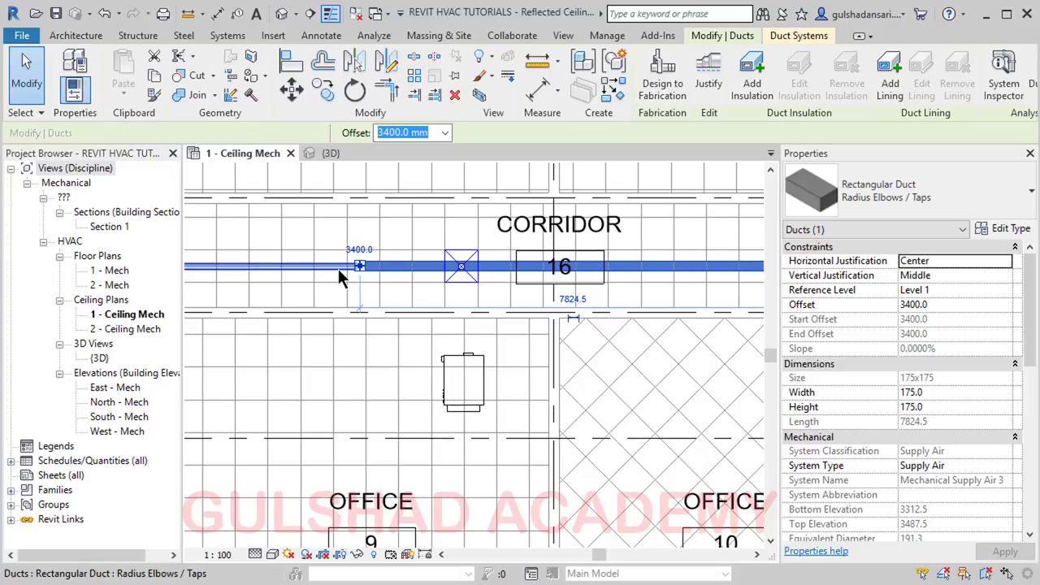
pyautogui.scroll(-2, 395, 301)
pyautogui.scroll(-1, 395, 301)
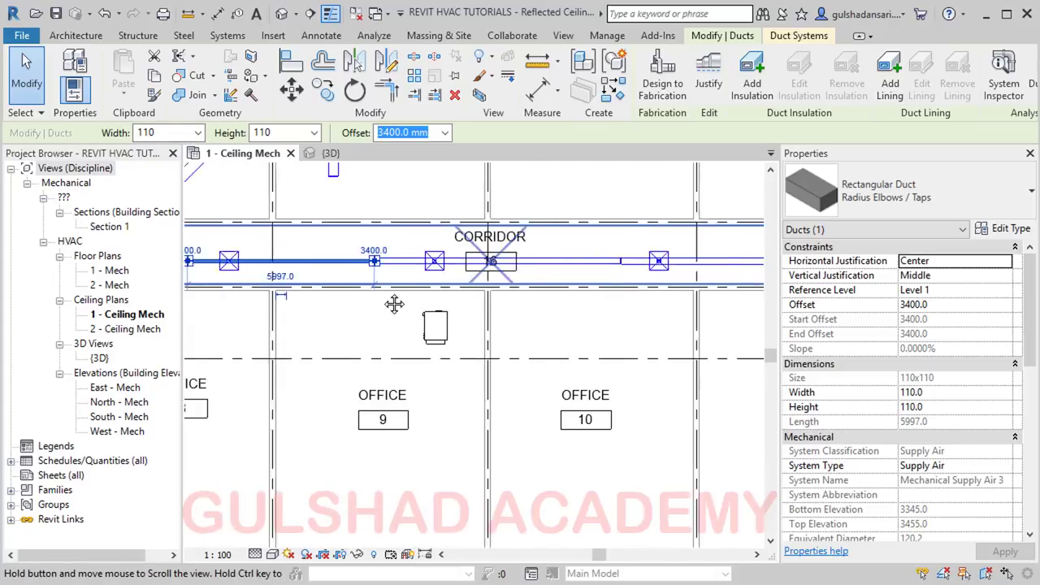
pyautogui.scroll(-1, 389, 285)
pyautogui.scroll(-1, 390, 286)
pyautogui.scroll(-1, 520, 269)
pyautogui.scroll(-1, 521, 268)
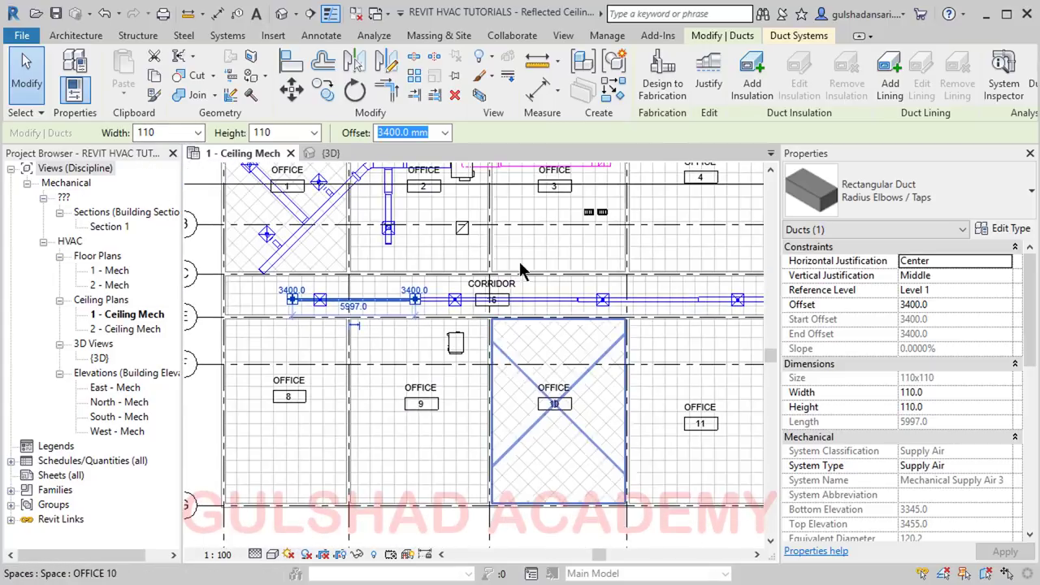
pyautogui.press('Escape')
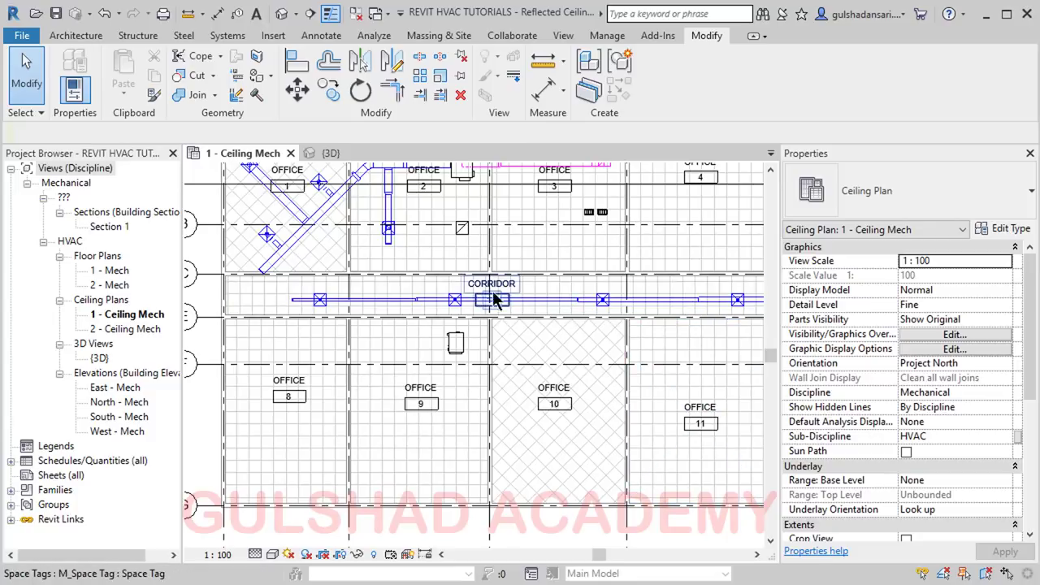
# Nudge and slide the duct transition fitting along the duct toward the air terminal
pyautogui.scroll(1, 448, 301)
pyautogui.scroll(1, 448, 303)
pyautogui.scroll(1, 406, 309)
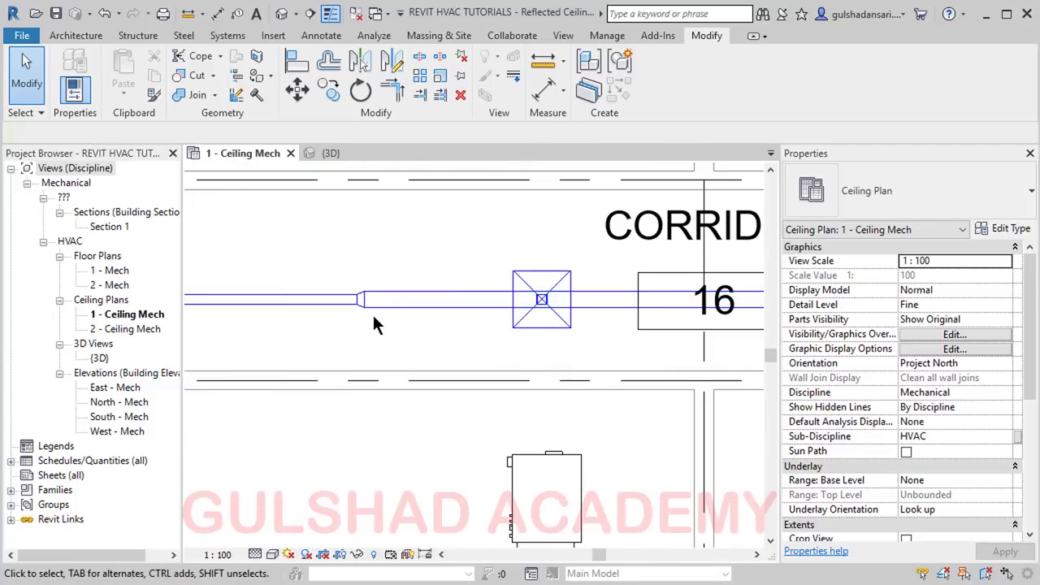
pyautogui.scroll(1, 373, 313)
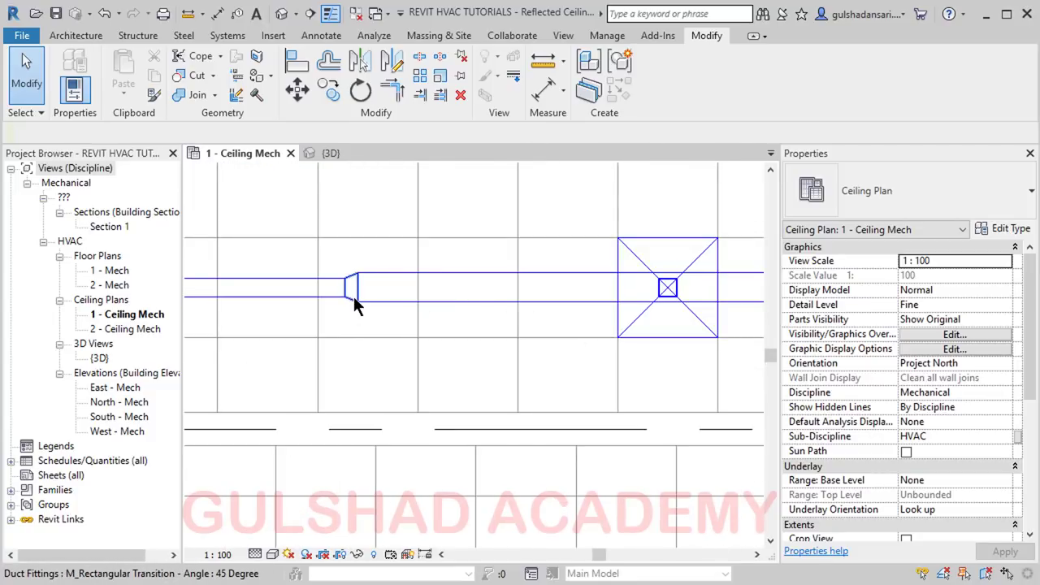
pyautogui.click(351, 299)
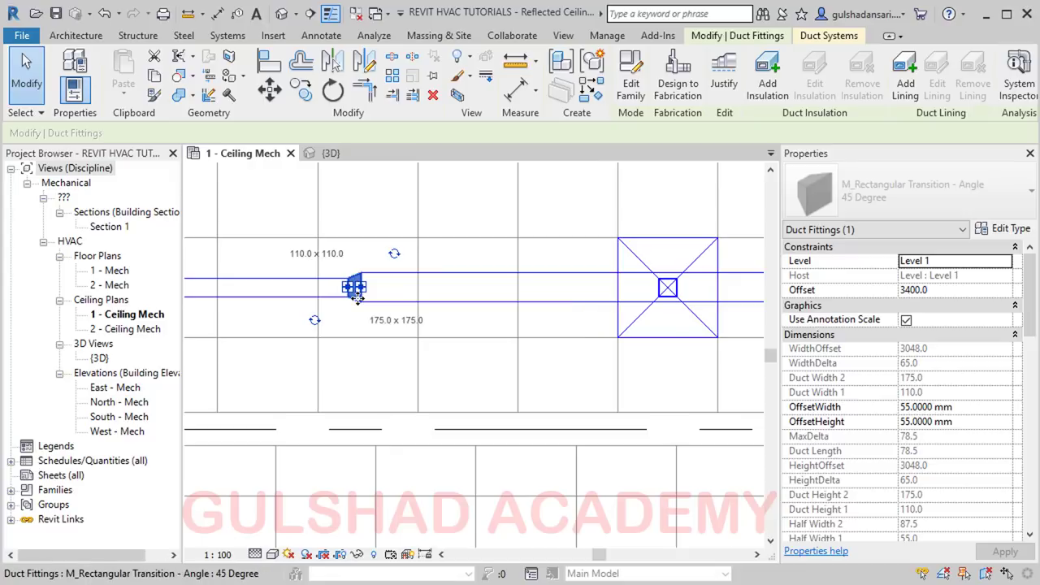
pyautogui.press('Right')
pyautogui.press('Right')
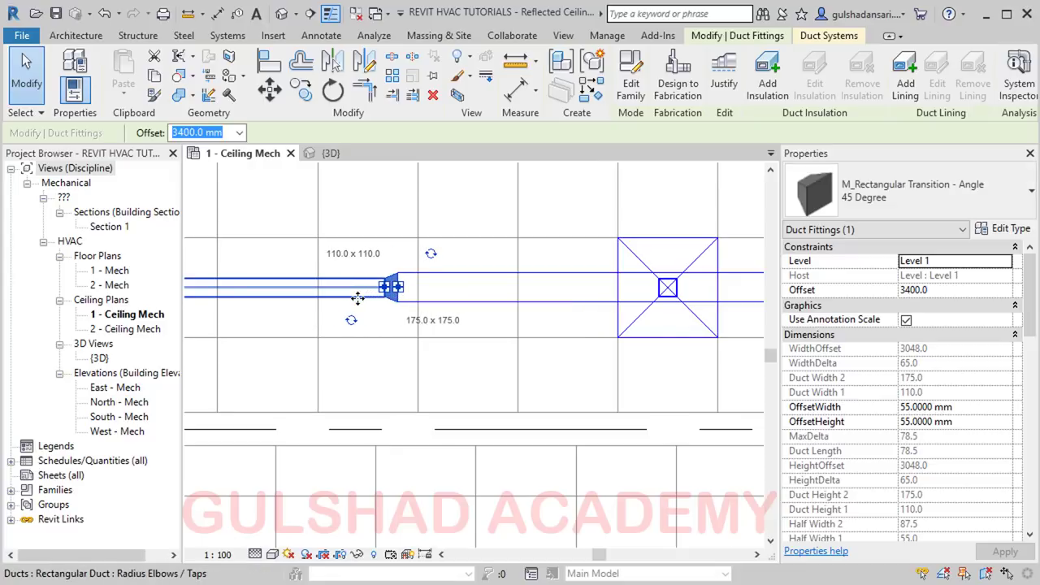
pyautogui.press('Left')
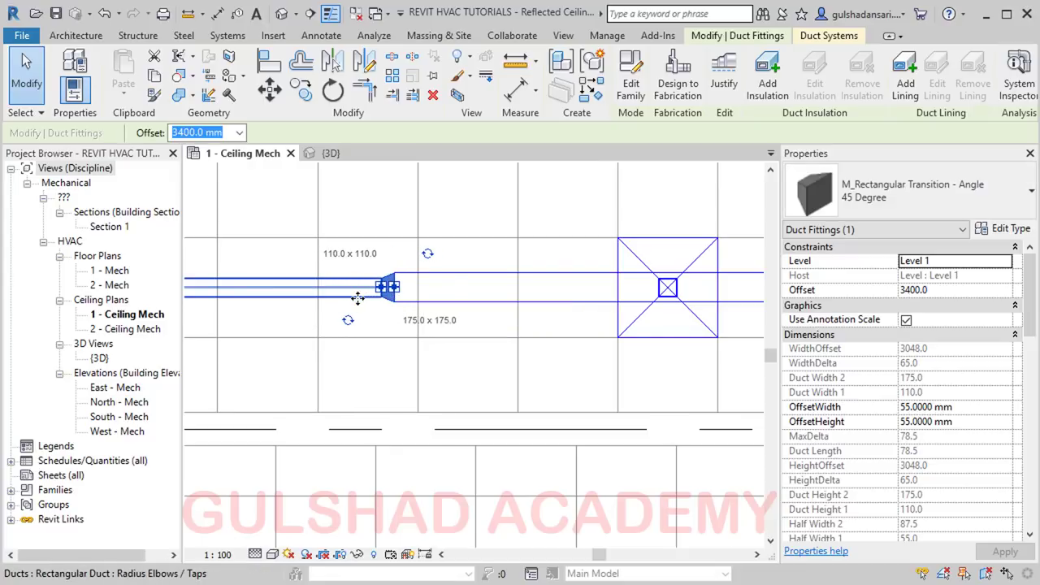
pyautogui.scroll(-1, 329, 286)
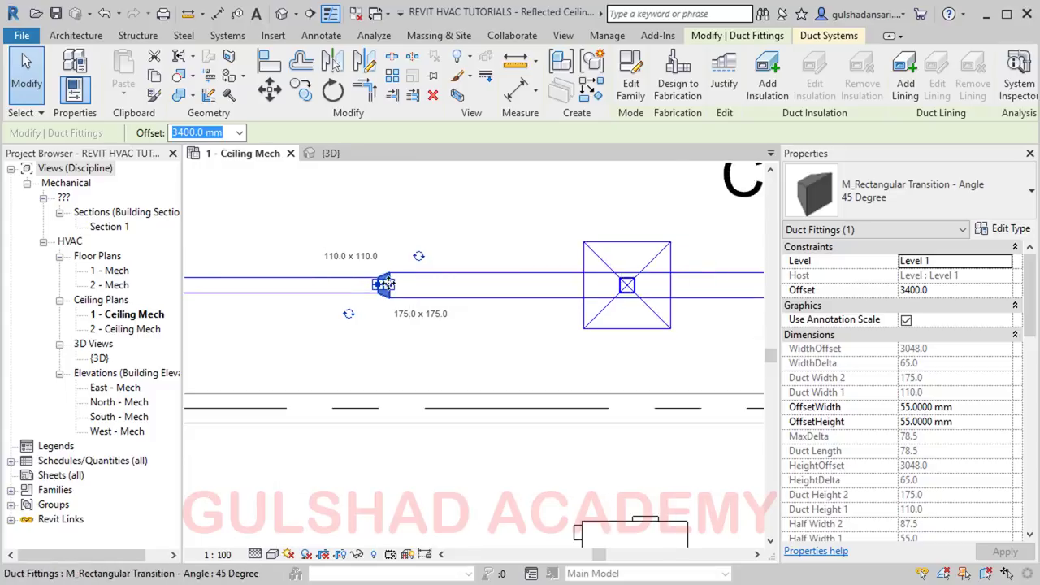
pyautogui.scroll(-1, 330, 289)
pyautogui.scroll(-1, 334, 300)
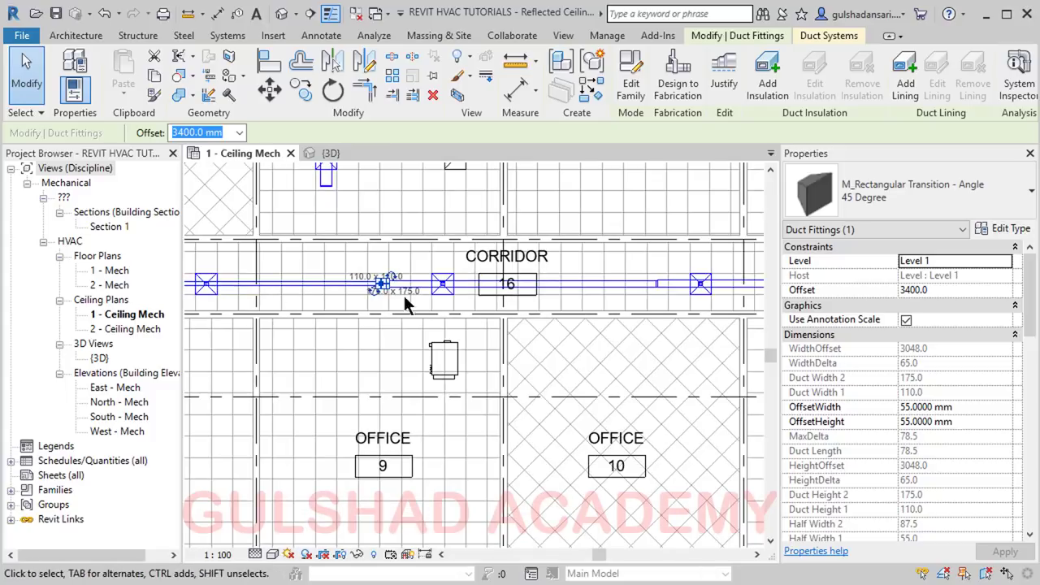
pyautogui.scroll(1, 422, 284)
pyautogui.scroll(2, 422, 285)
pyautogui.scroll(1, 329, 319)
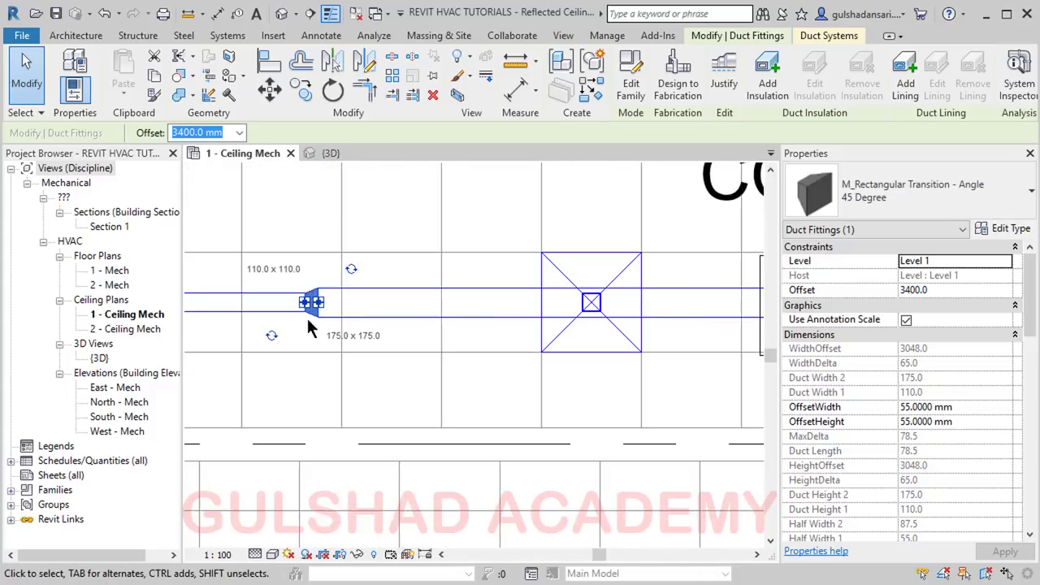
pyautogui.moveTo(398, 322); pyautogui.dragTo(491, 323)
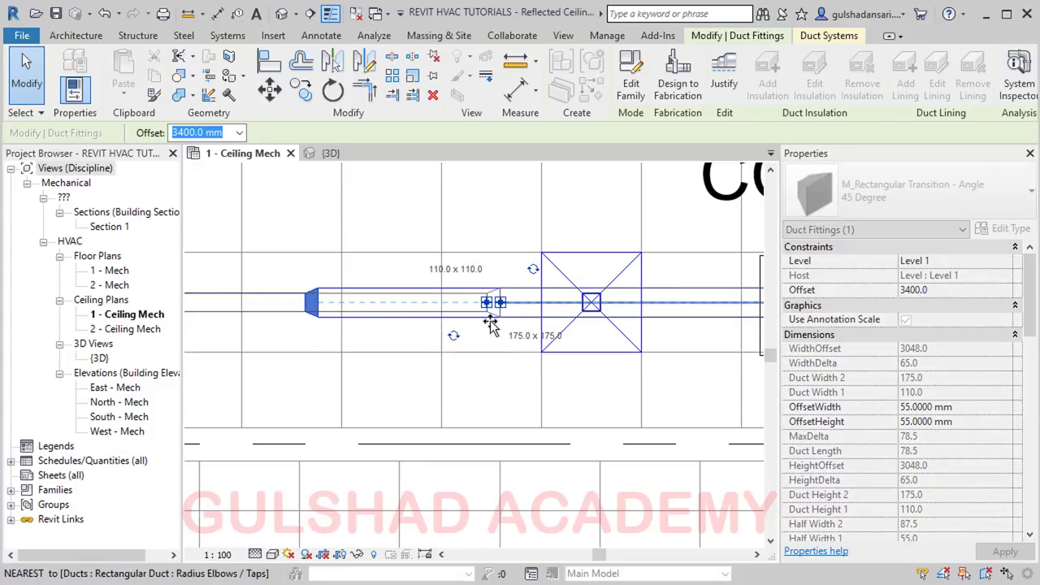
pyautogui.click(494, 411)
# Move the 175×175 to 200×200 transition right up against the square diffuser
pyautogui.scroll(-1, 494, 410)
pyautogui.scroll(-1, 522, 293)
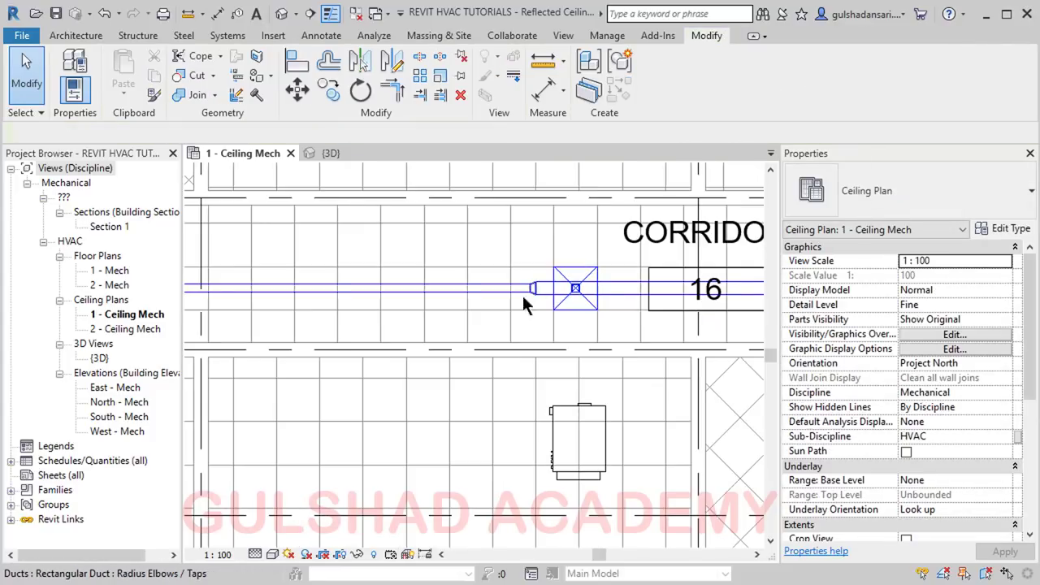
pyautogui.scroll(-1, 294, 291)
pyautogui.moveTo(572, 316); pyautogui.dragTo(265, 348, button='middle')
pyautogui.scroll(1, 472, 314)
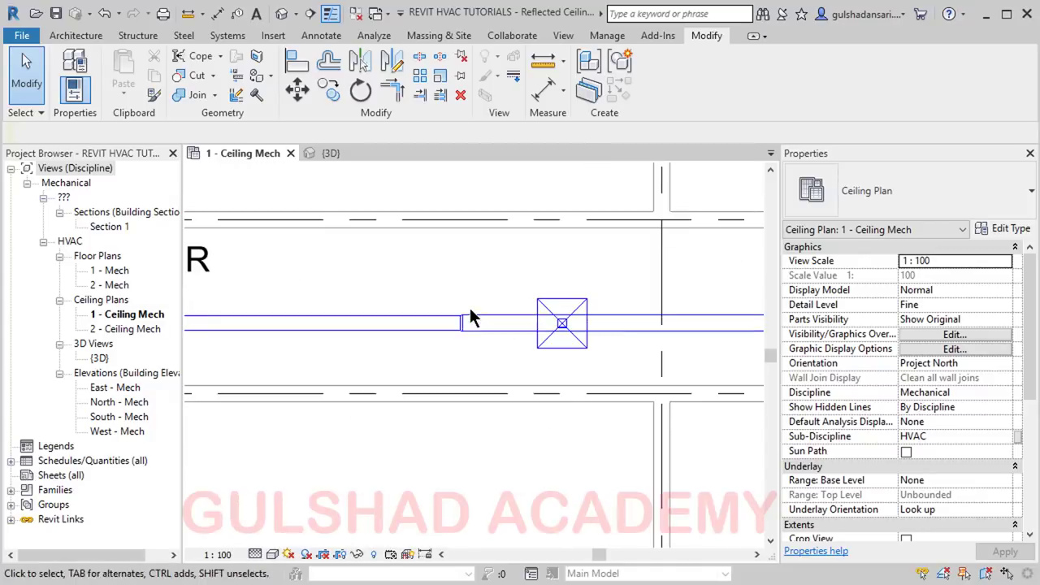
pyautogui.scroll(1, 462, 329)
pyautogui.click(454, 337)
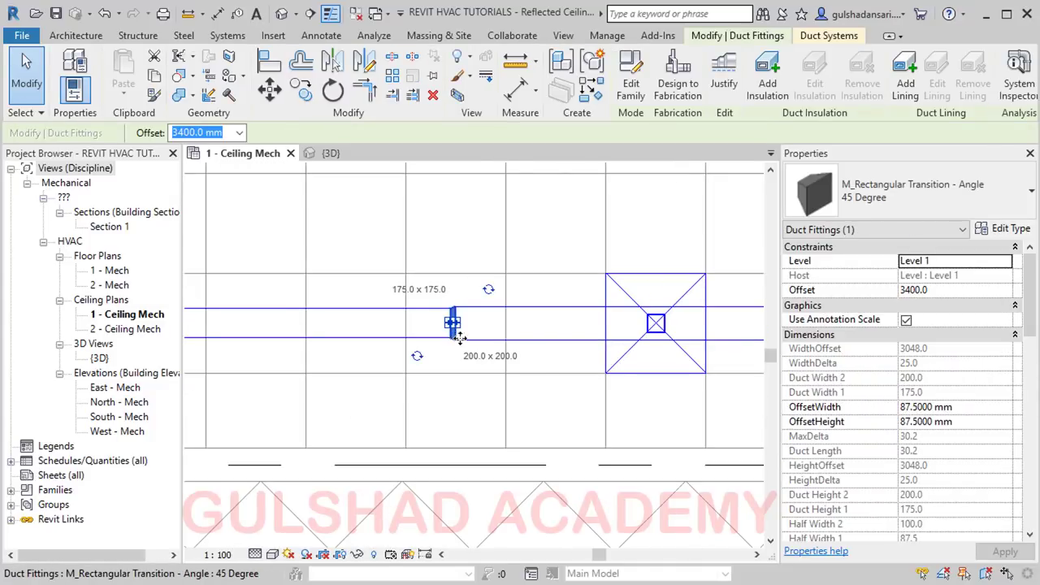
pyautogui.moveTo(455, 333); pyautogui.dragTo(538, 342)
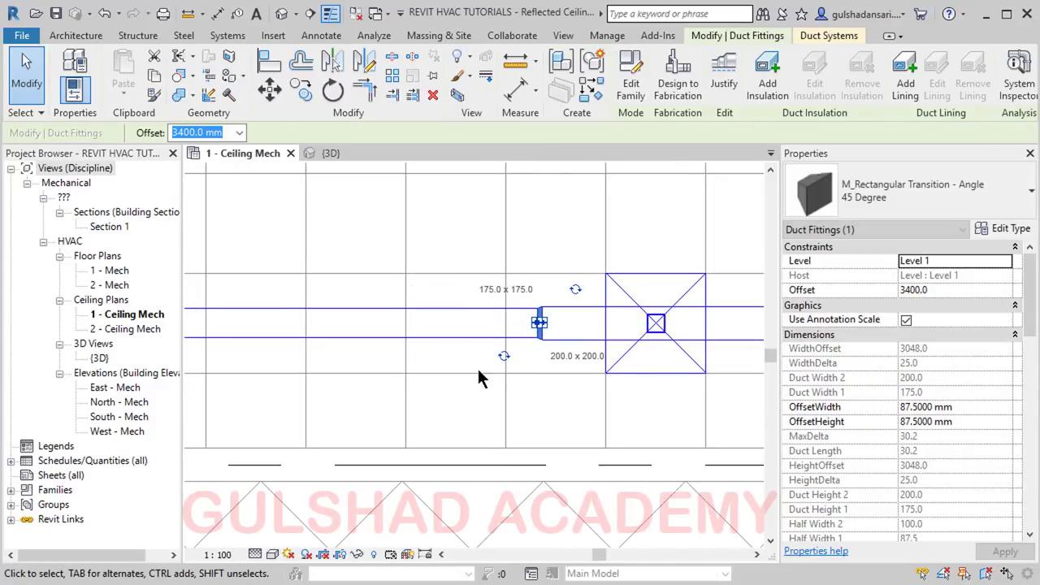
pyautogui.click(509, 232)
# Switch to the {3D} view and pan across the corridor ductwork
pyautogui.click(282, 13)
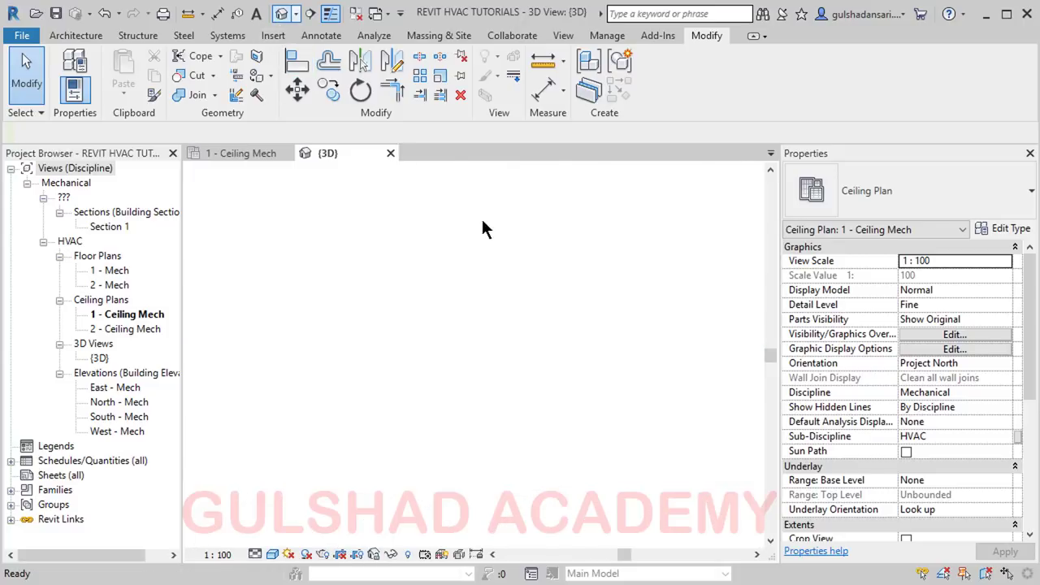
pyautogui.scroll(3, 587, 387)
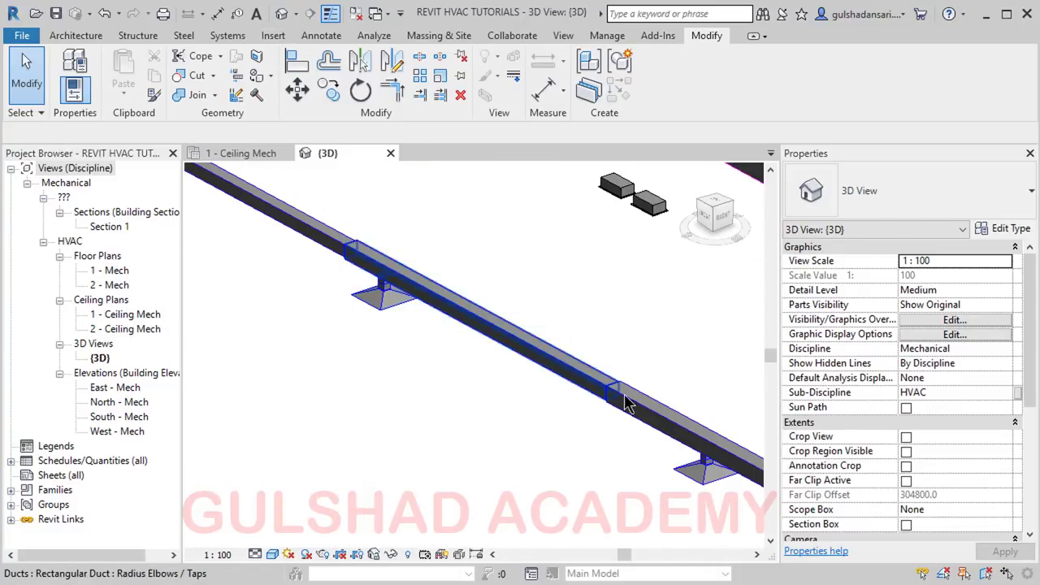
pyautogui.moveTo(646, 412); pyautogui.dragTo(546, 386, button='middle')
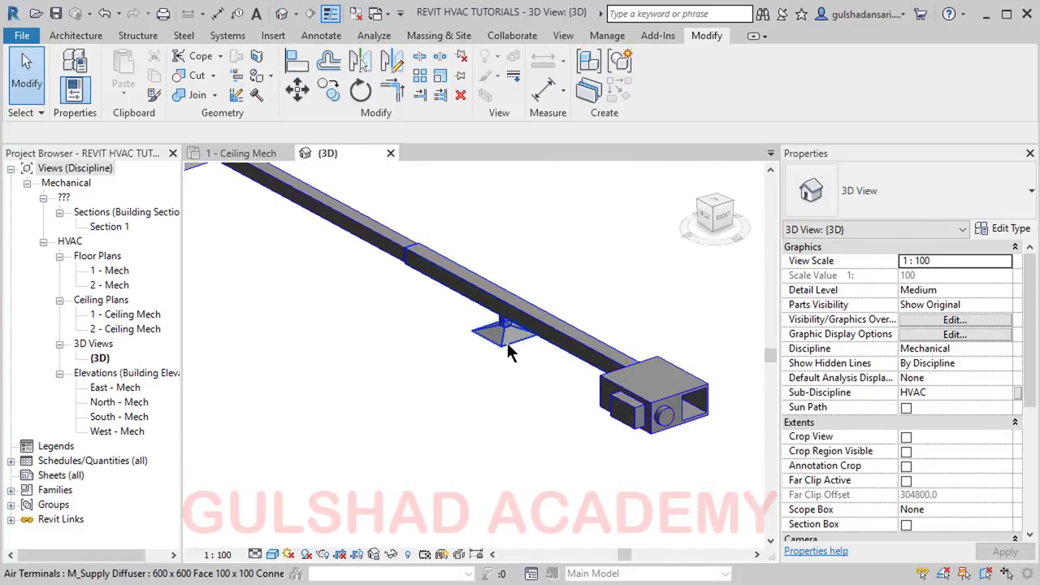
pyautogui.scroll(-3, 659, 411)
pyautogui.moveTo(659, 411)
pyautogui.mouseDown(button='middle')
pyautogui.moveTo(693, 334)
pyautogui.moveTo(370, 301)
pyautogui.mouseUp(button='middle')
pyautogui.scroll(-3, 360, 285)
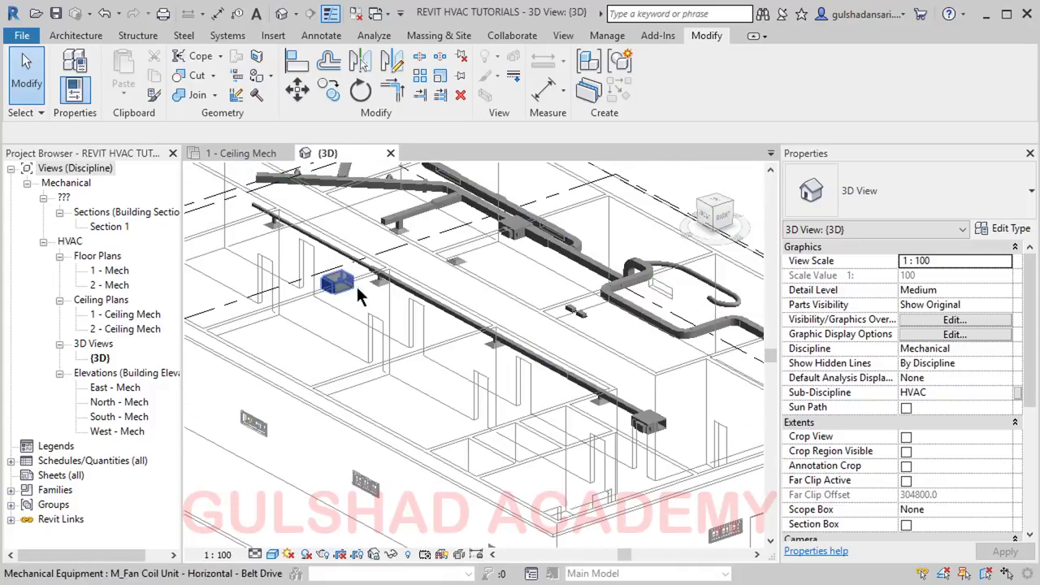
pyautogui.scroll(3, 655, 459)
# Return to the 1 - Ceiling Mech plan and zoom out to the whole floor
pyautogui.click(231, 153)
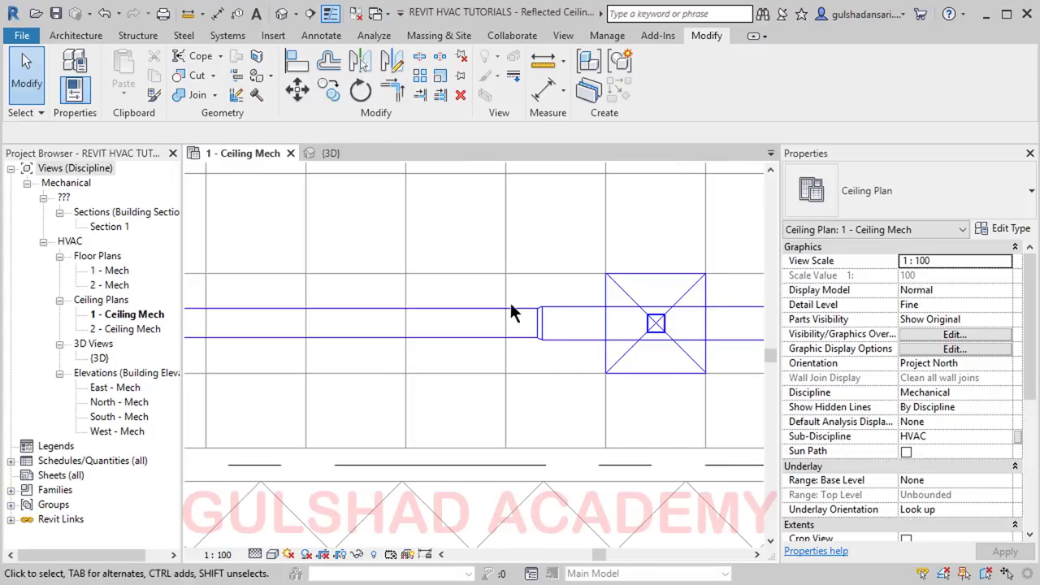
pyautogui.scroll(2, 451, 301)
pyautogui.scroll(-1, 451, 301)
pyautogui.scroll(-2, 451, 301)
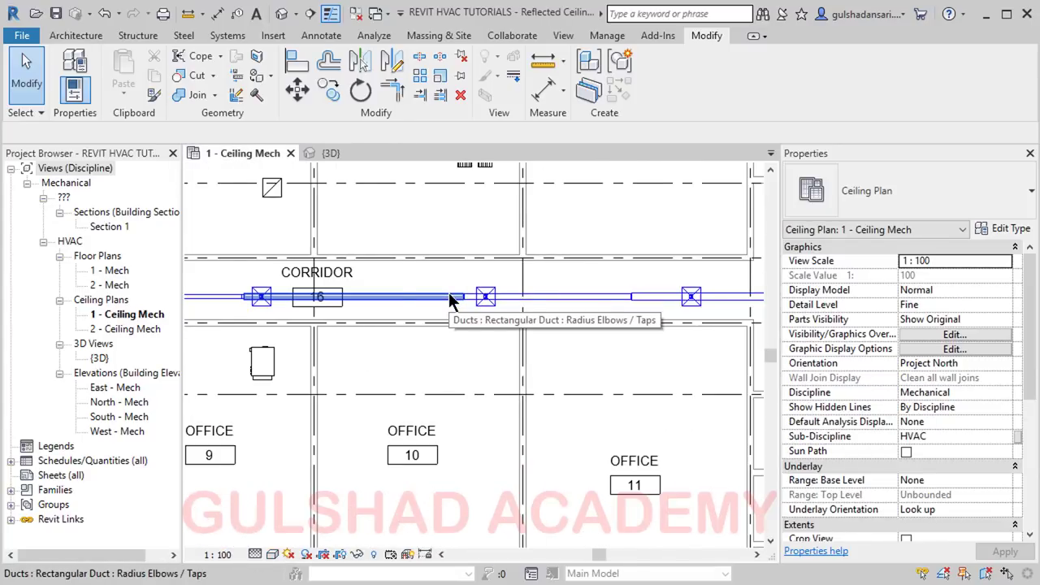
pyautogui.scroll(-2, 451, 300)
pyautogui.moveTo(307, 323); pyautogui.dragTo(338, 355, button='middle')
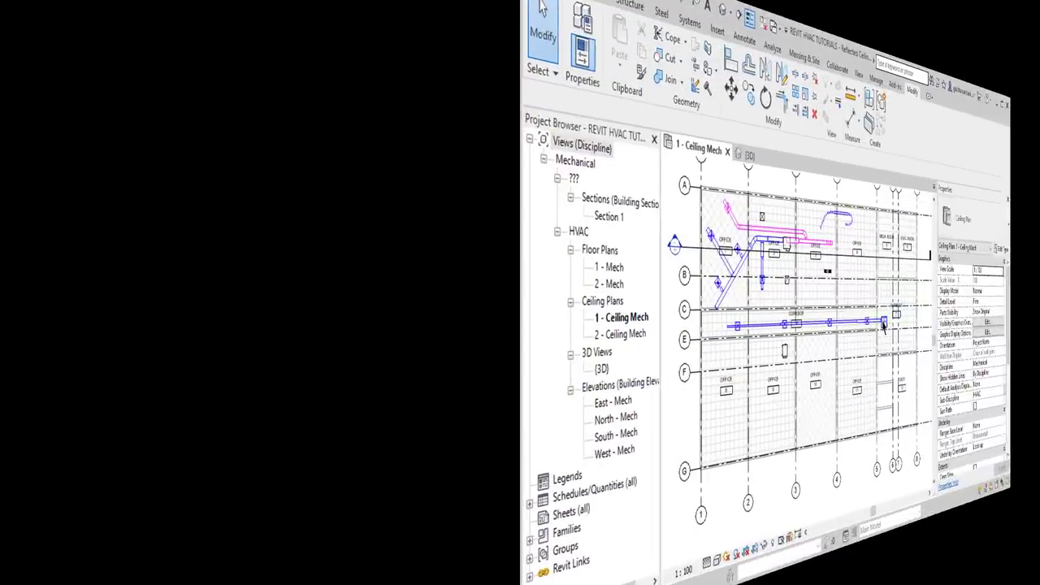
# Zoom to the corridor and Tab-select the branch up to equipment, 25 elements
pyautogui.scroll(2, 558, 331)
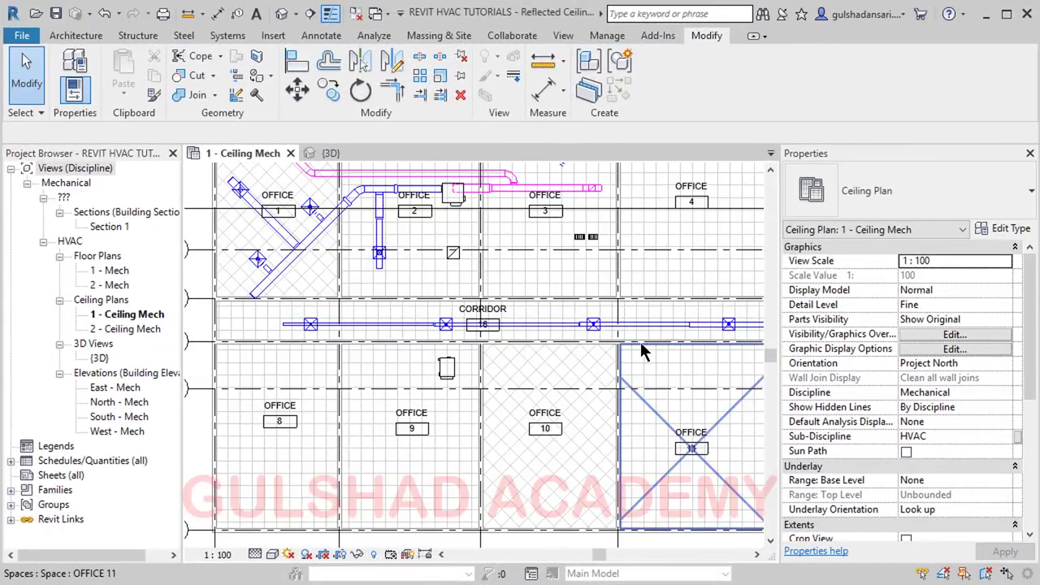
pyautogui.scroll(2, 553, 353)
pyautogui.moveTo(553, 353); pyautogui.dragTo(543, 345, button='middle')
pyautogui.moveTo(490, 314); pyautogui.dragTo(526, 276, button='middle')
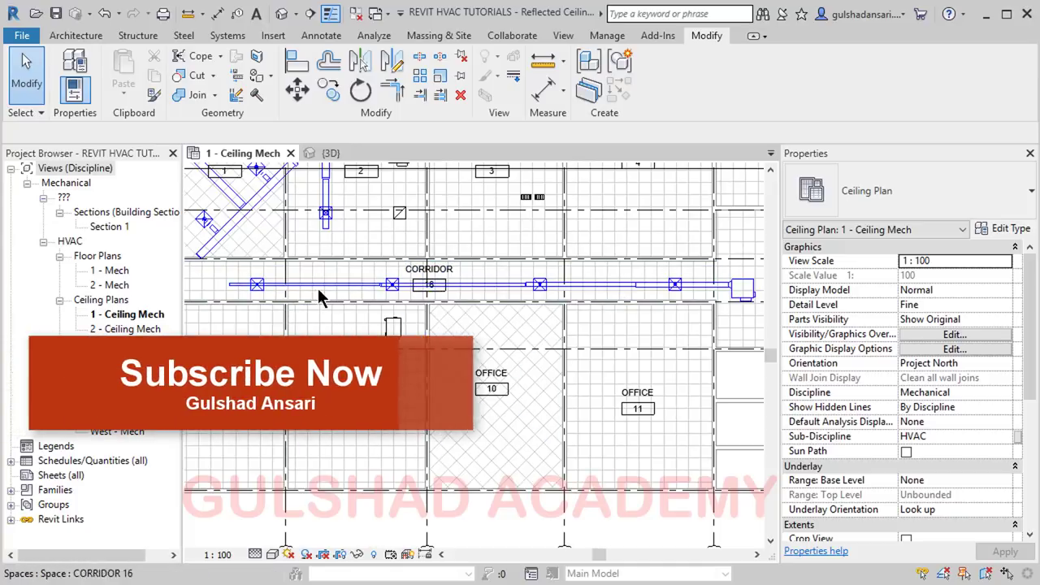
pyautogui.press('Tab')
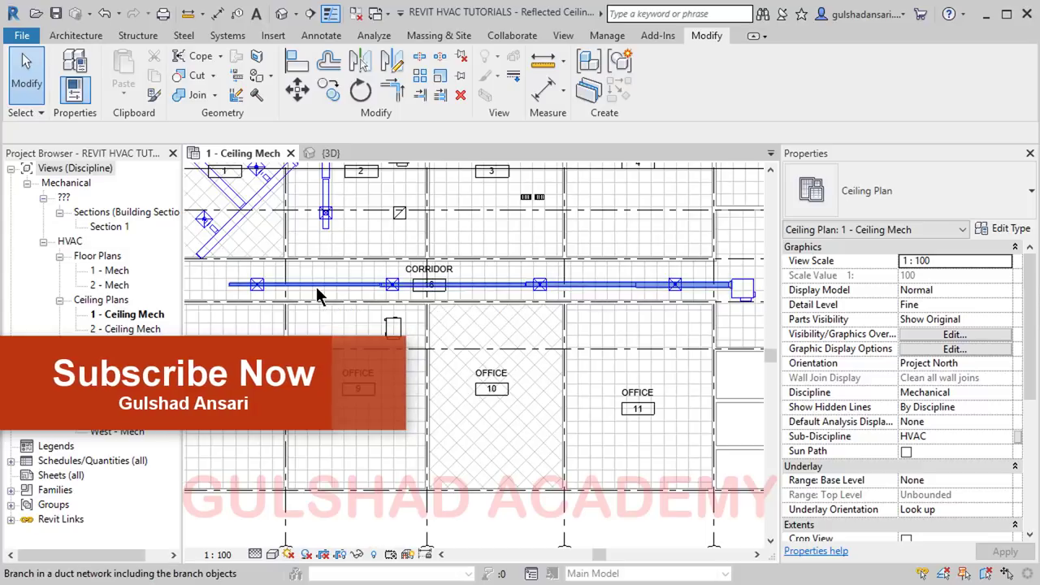
pyautogui.press('Tab')
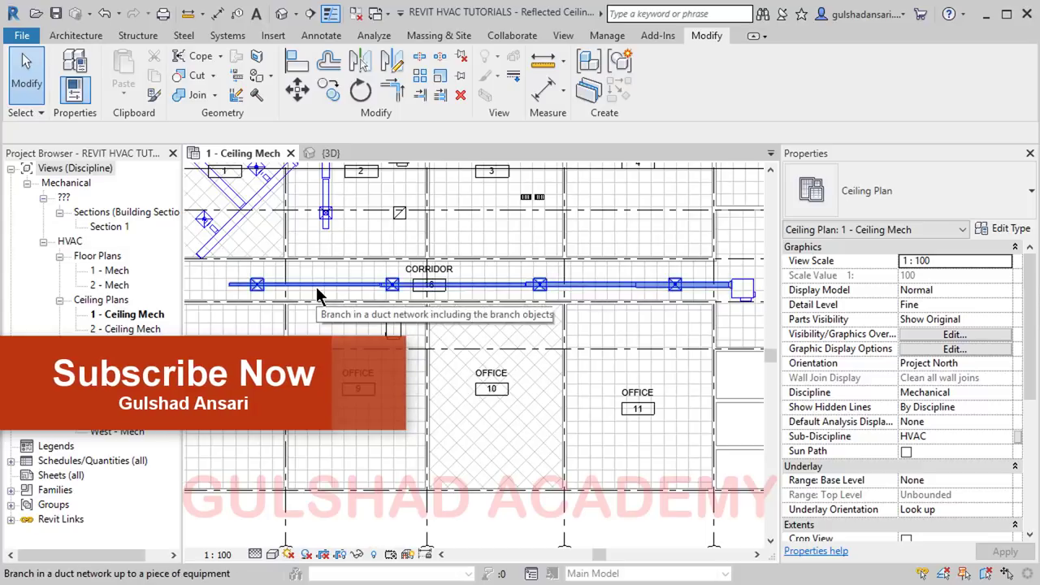
pyautogui.click(317, 295)
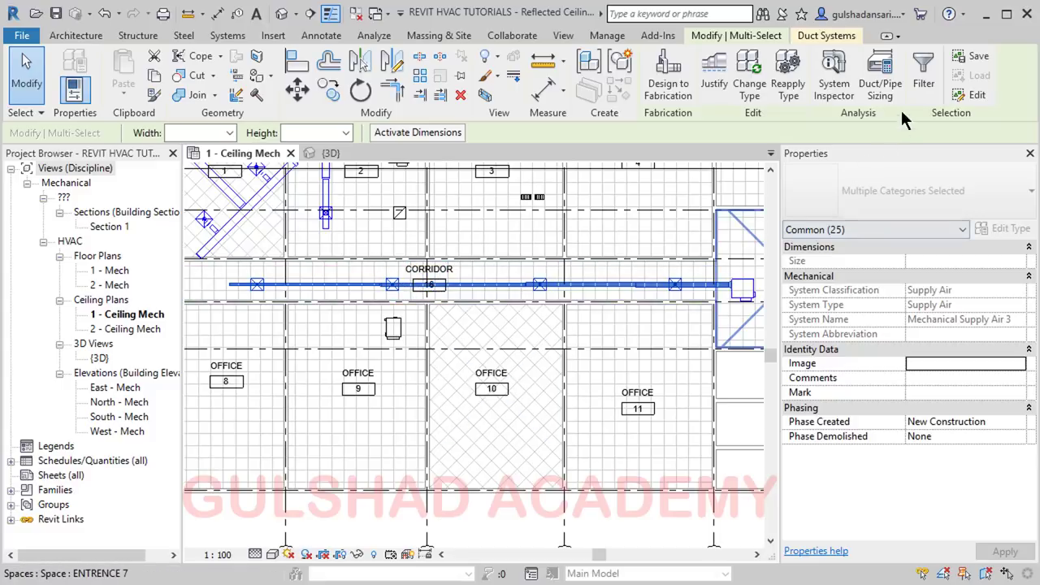
# Filter out Air Terminals, leaving 8 duct segments and 13 duct fittings selected
pyautogui.click(924, 90)
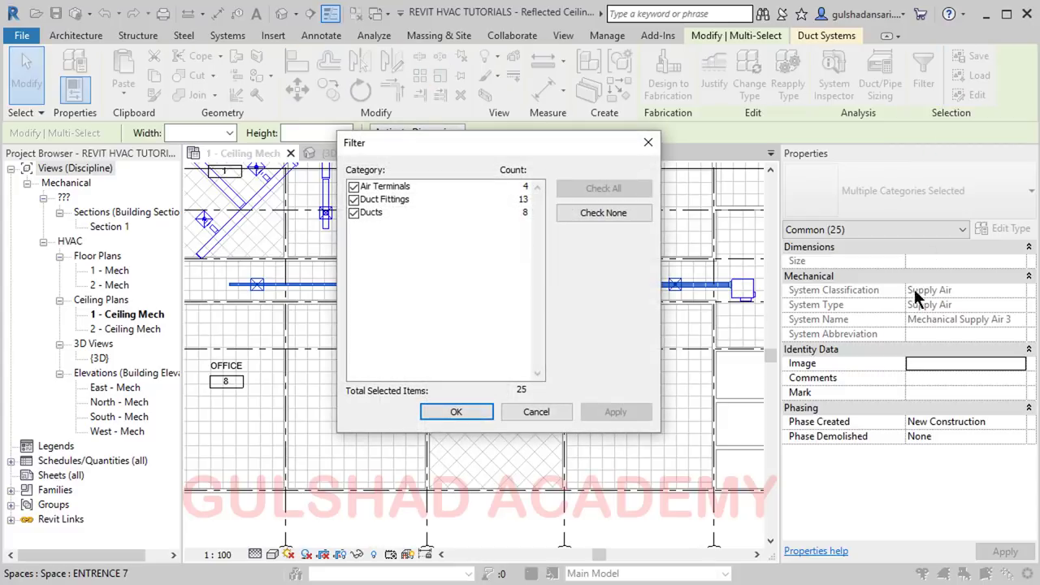
pyautogui.click(353, 186)
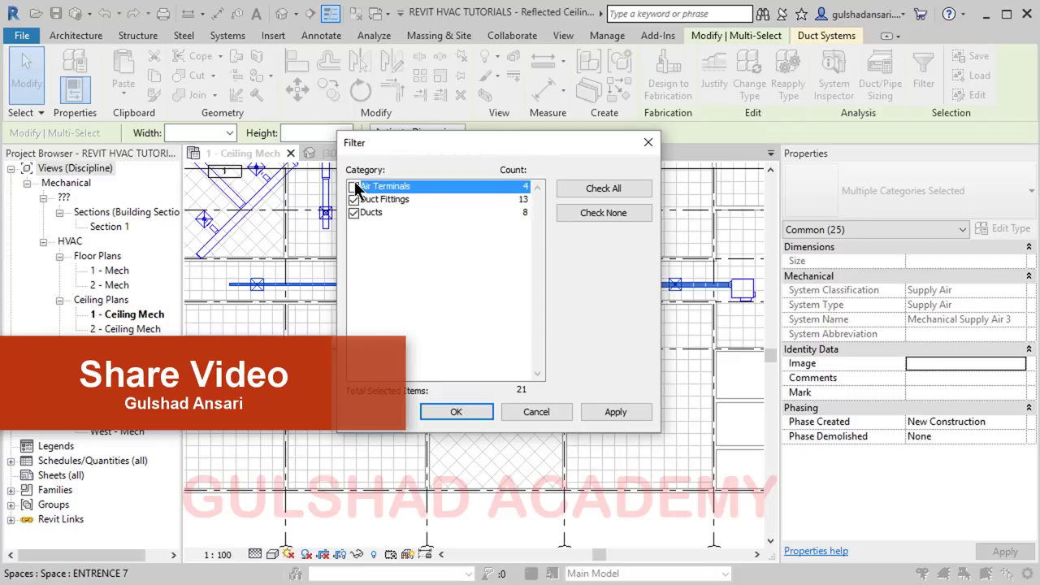
pyautogui.click(476, 421)
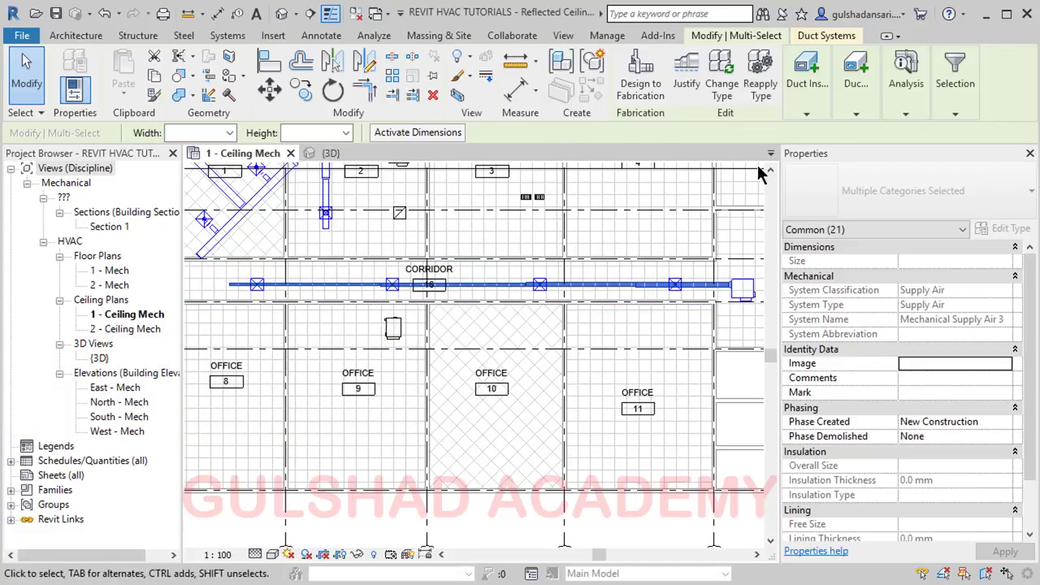
# Start Add Duct Insulation and set the insulation type to Duct Wrap
pyautogui.click(809, 106)
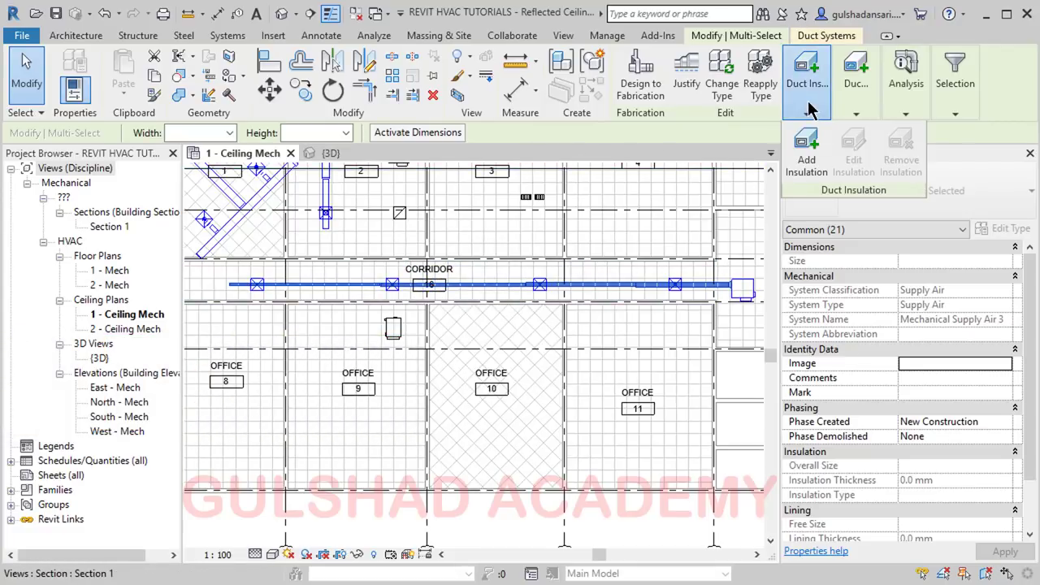
pyautogui.click(803, 173)
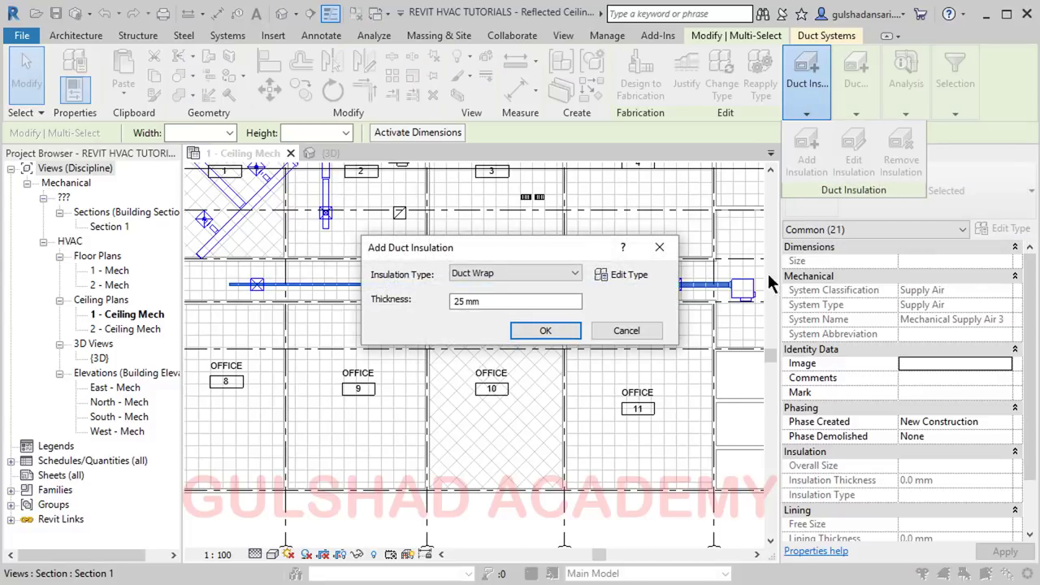
pyautogui.moveTo(436, 254); pyautogui.dragTo(415, 207)
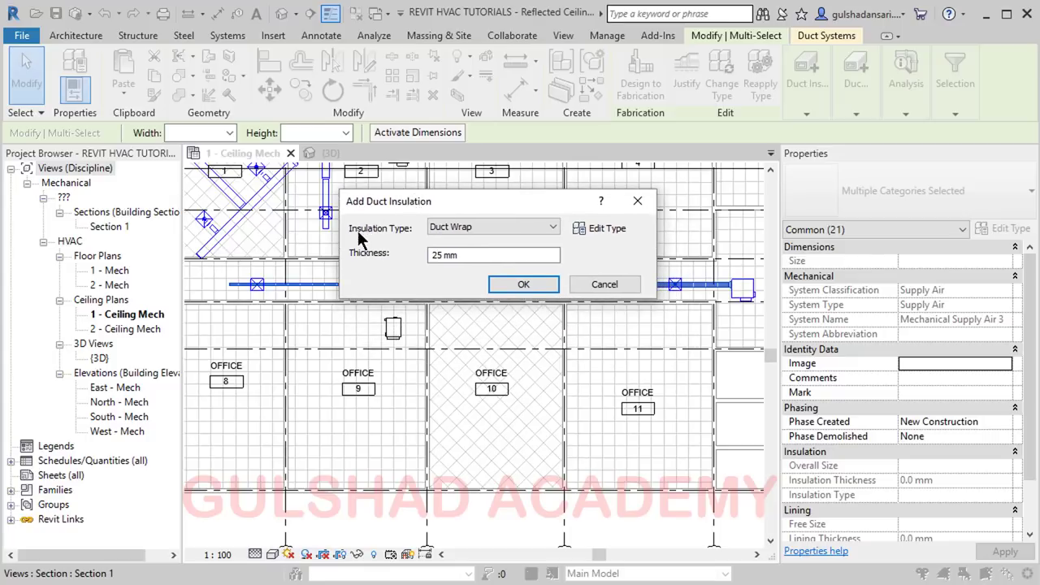
pyautogui.click(456, 231)
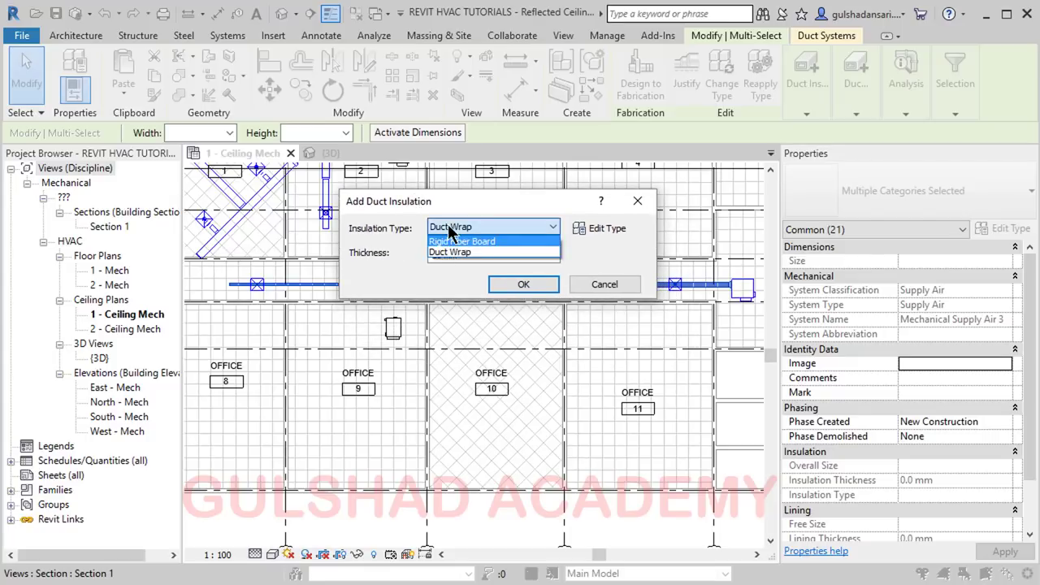
pyautogui.click(457, 243)
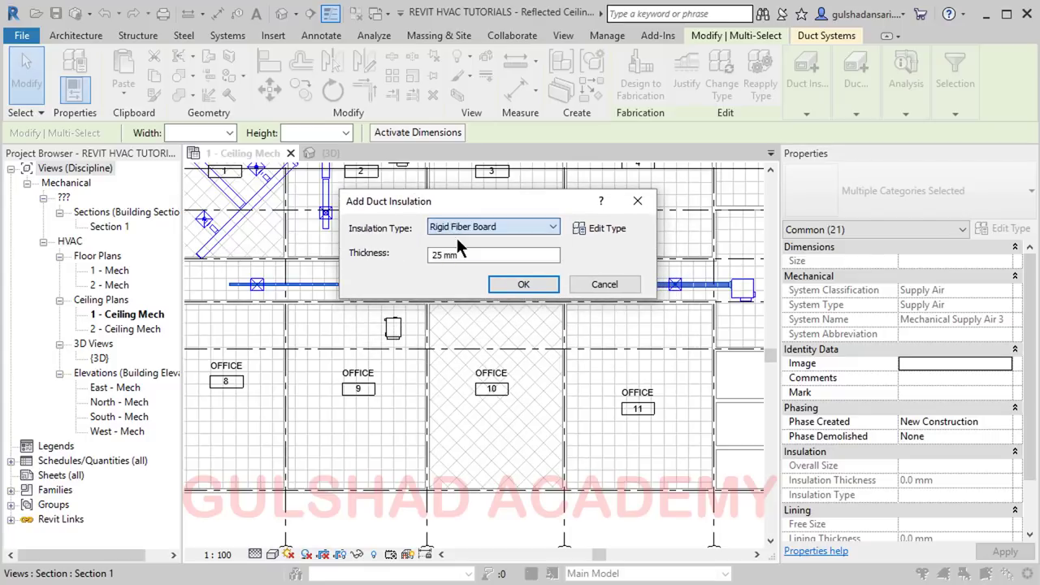
pyautogui.click(455, 228)
pyautogui.click(450, 253)
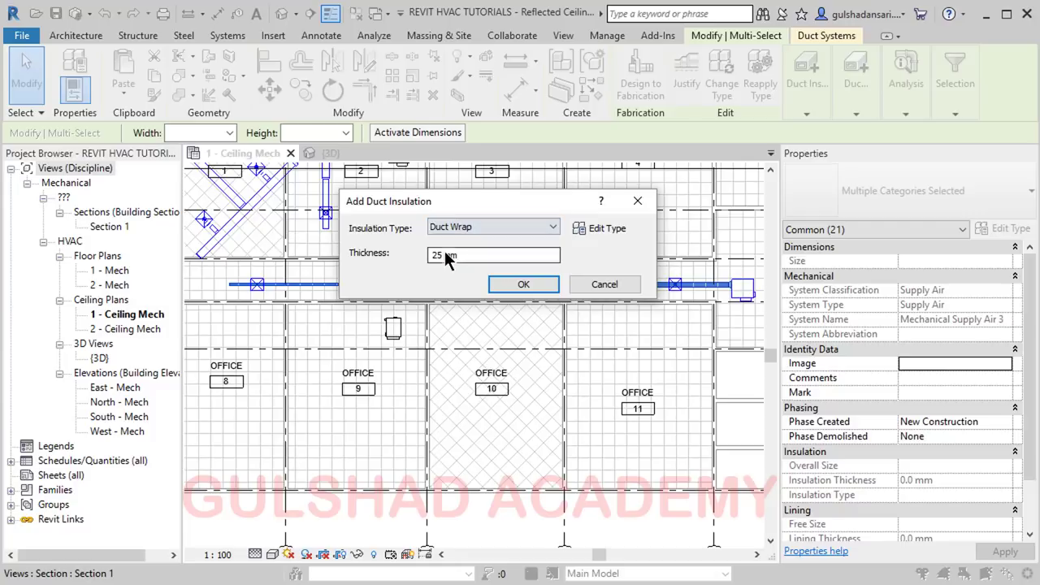
# Confirm 25 mm thickness with Duct Wrap and open its type properties
pyautogui.moveTo(465, 256); pyautogui.dragTo(386, 269)
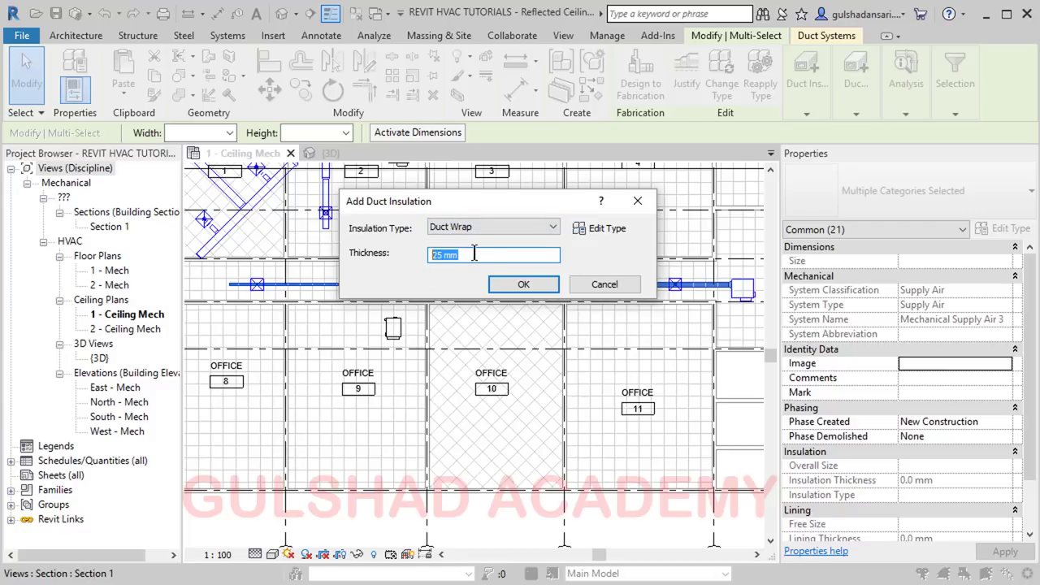
pyautogui.click(439, 228)
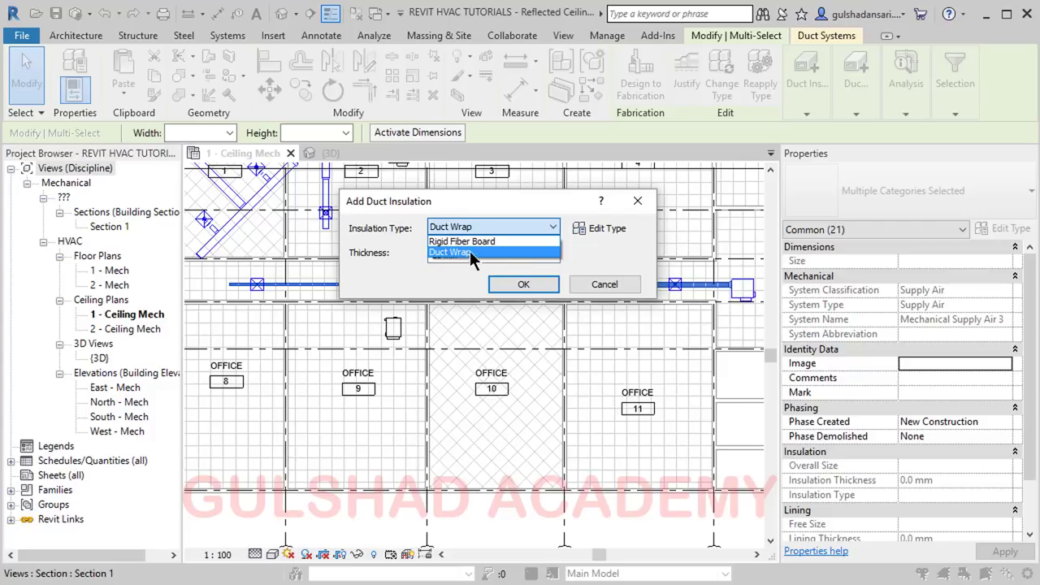
pyautogui.click(471, 250)
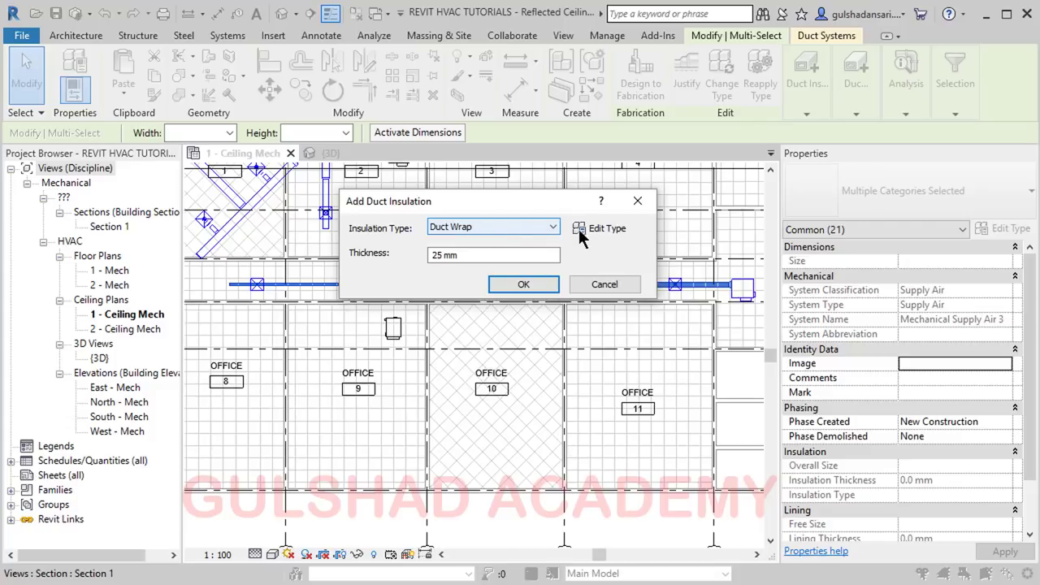
pyautogui.click(608, 228)
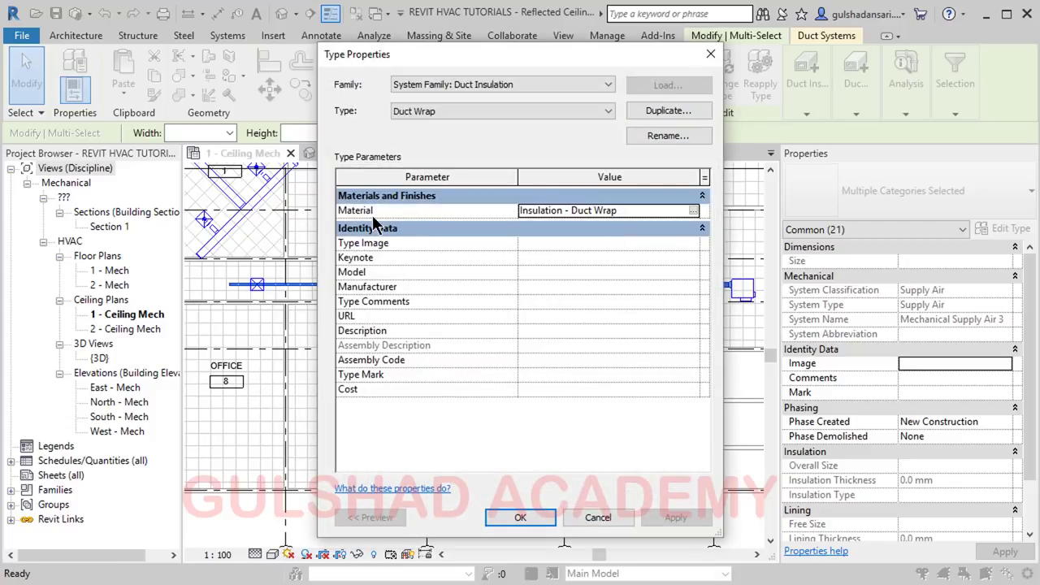
# Inspect the Insulation - Duct Wrap material value and open the material list
pyautogui.click(666, 211)
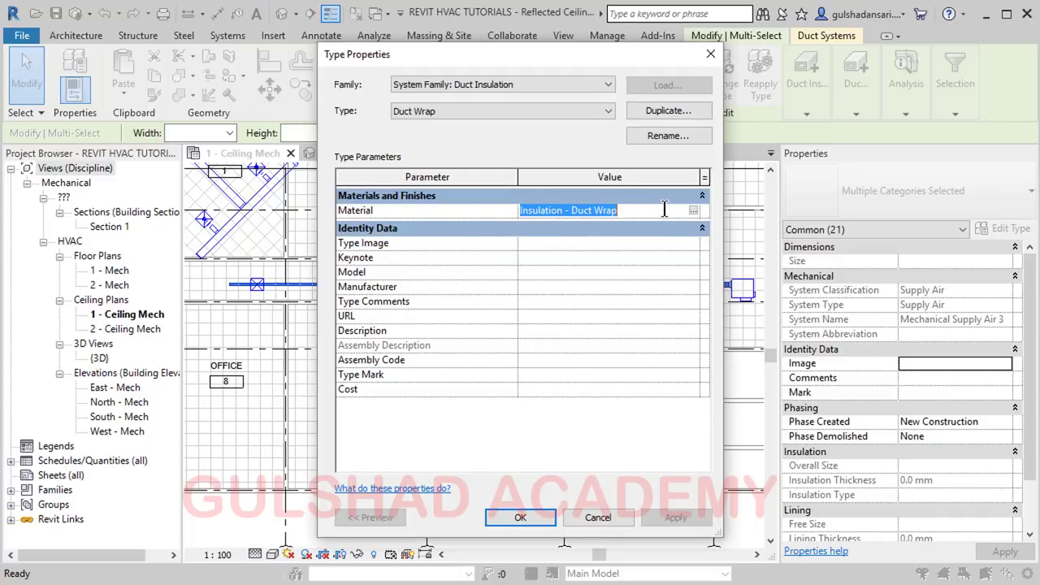
pyautogui.moveTo(645, 211); pyautogui.dragTo(519, 220)
pyautogui.click(639, 209)
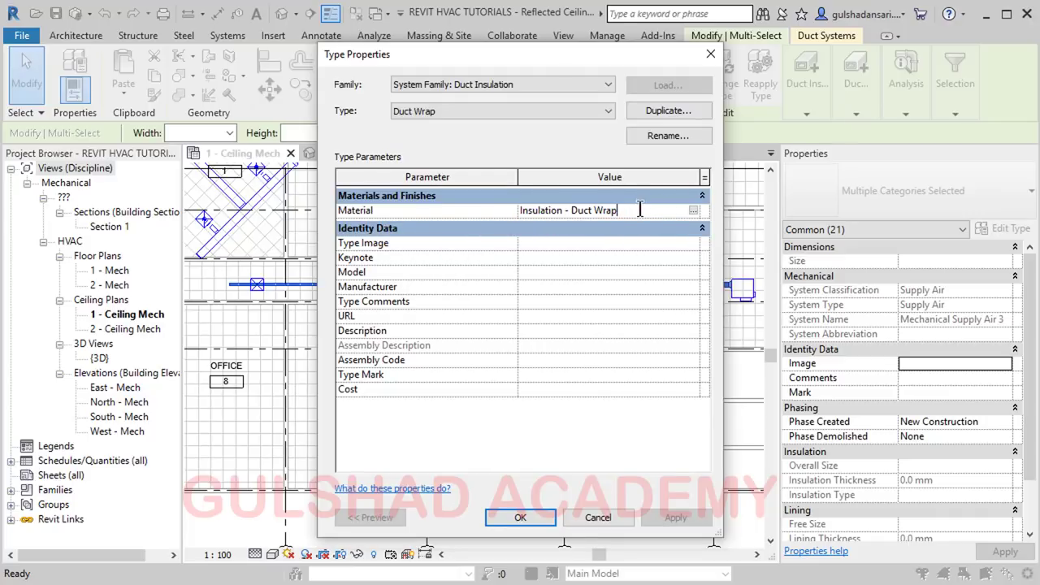
pyautogui.click(693, 212)
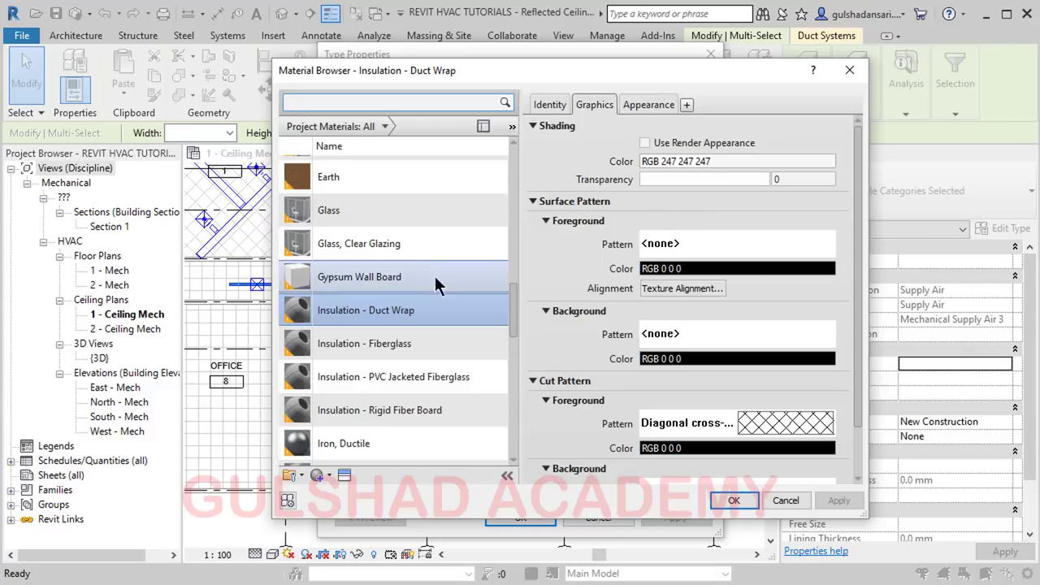
# Compare Fiberglass, PVC Jacketed Fiberglass and Rigid Fiber Board insulation materials
pyautogui.click(404, 356)
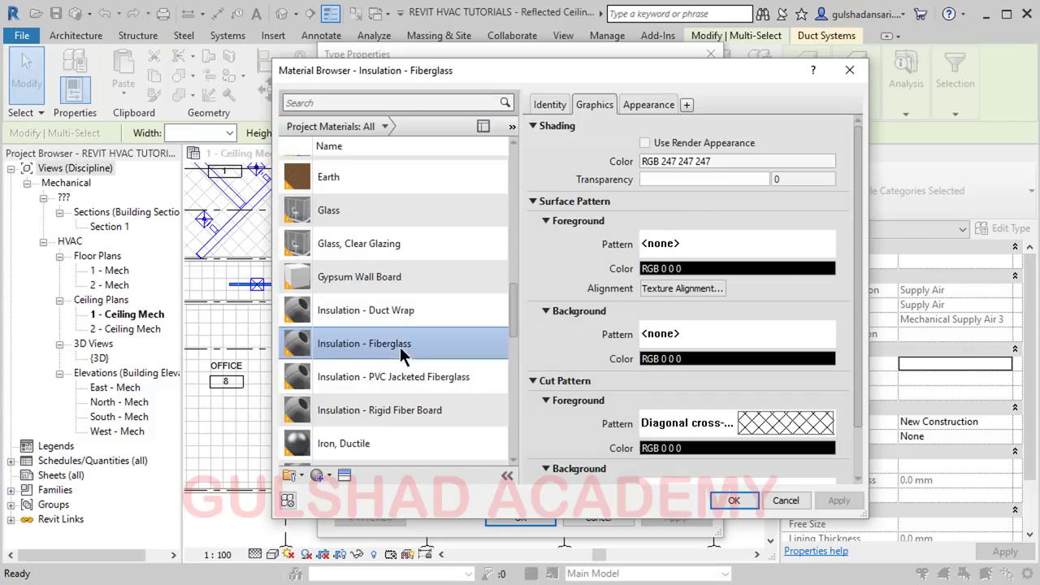
pyautogui.click(340, 383)
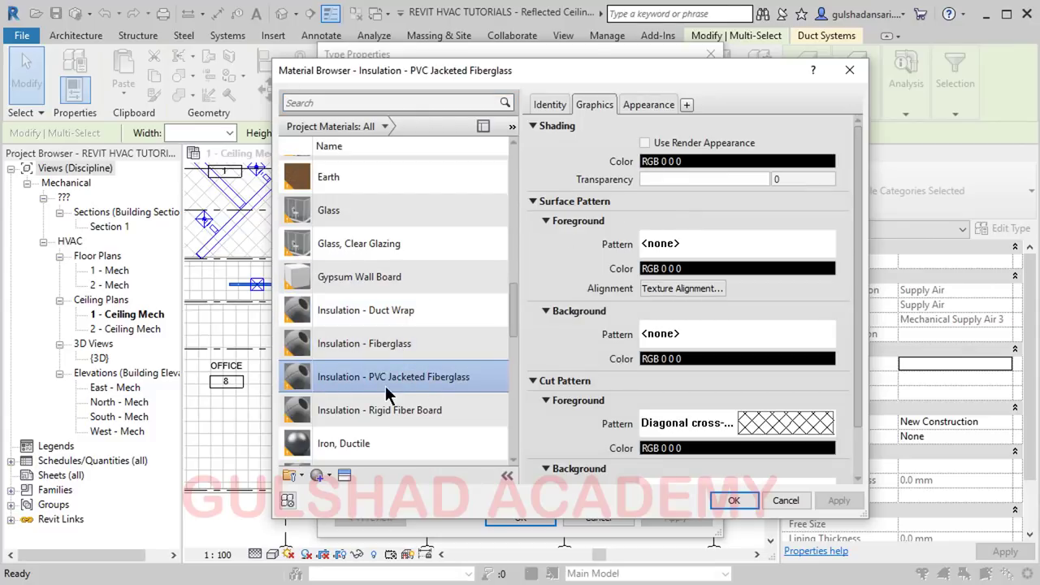
pyautogui.click(370, 414)
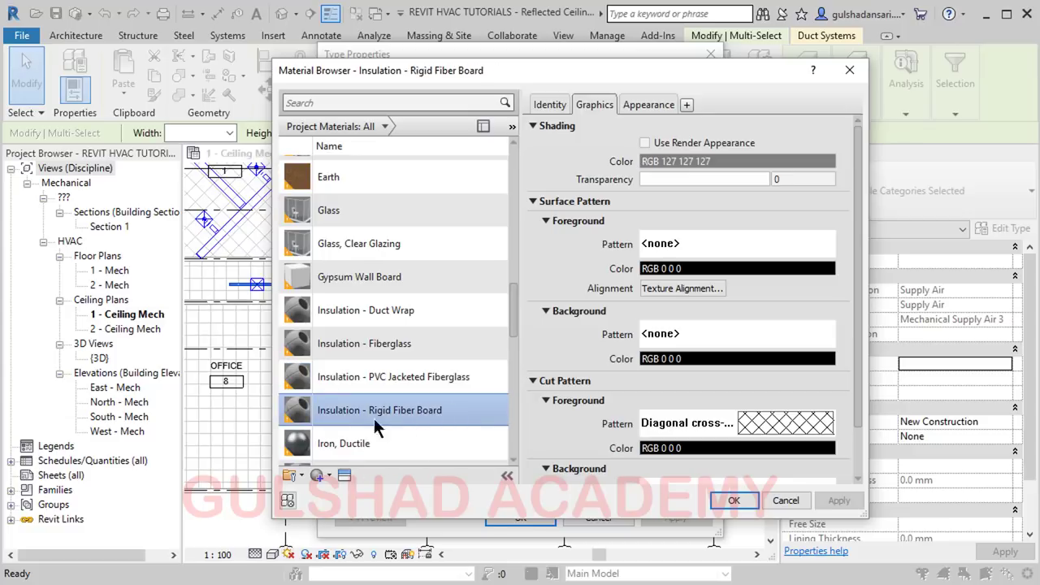
pyautogui.click(407, 318)
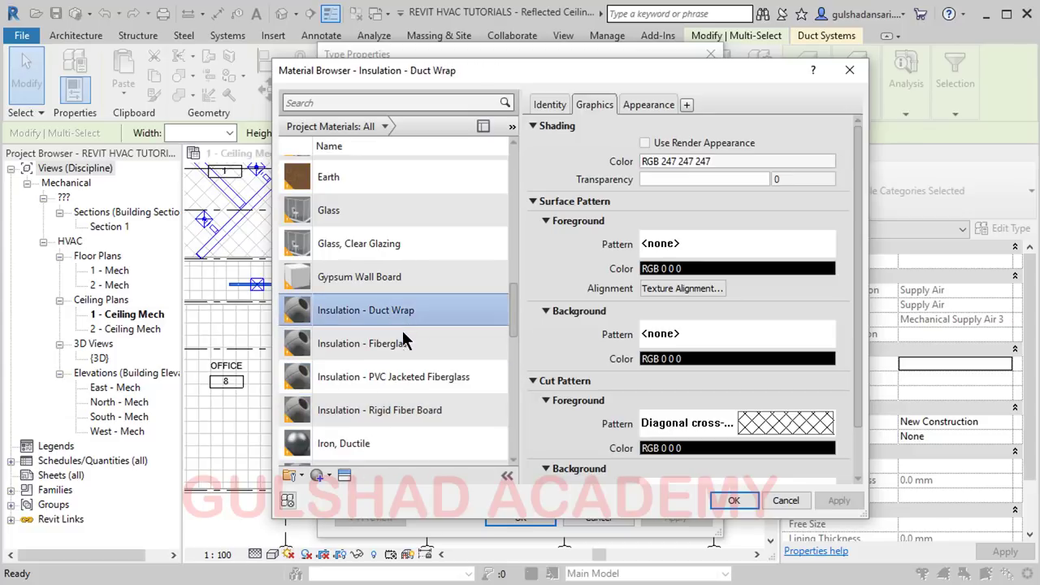
pyautogui.click(402, 345)
pyautogui.click(402, 374)
pyautogui.click(401, 407)
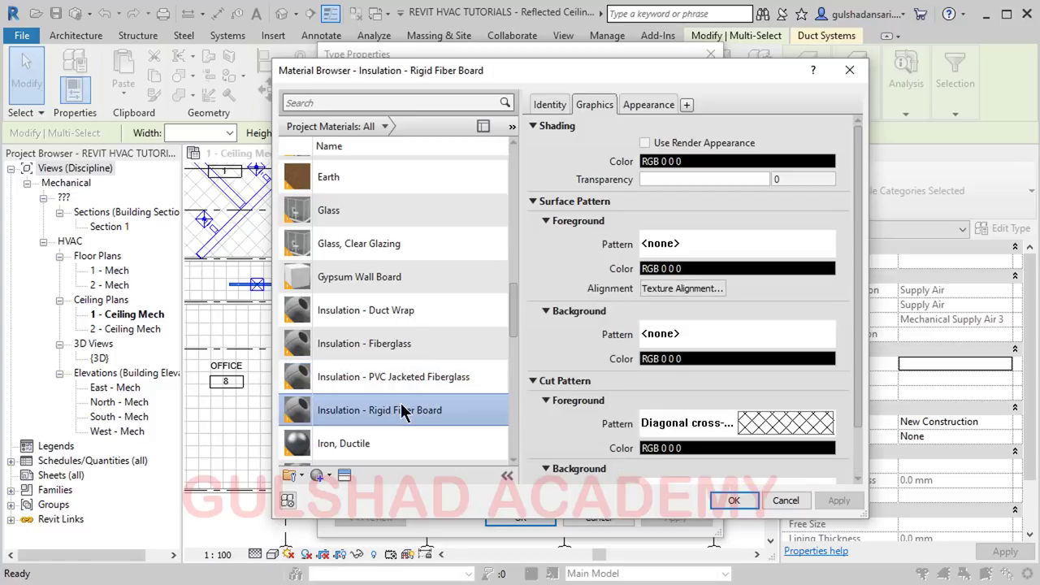
pyautogui.keyDown('ctrl'); pyautogui.click(401, 343); pyautogui.keyUp('ctrl')
pyautogui.click(608, 112)
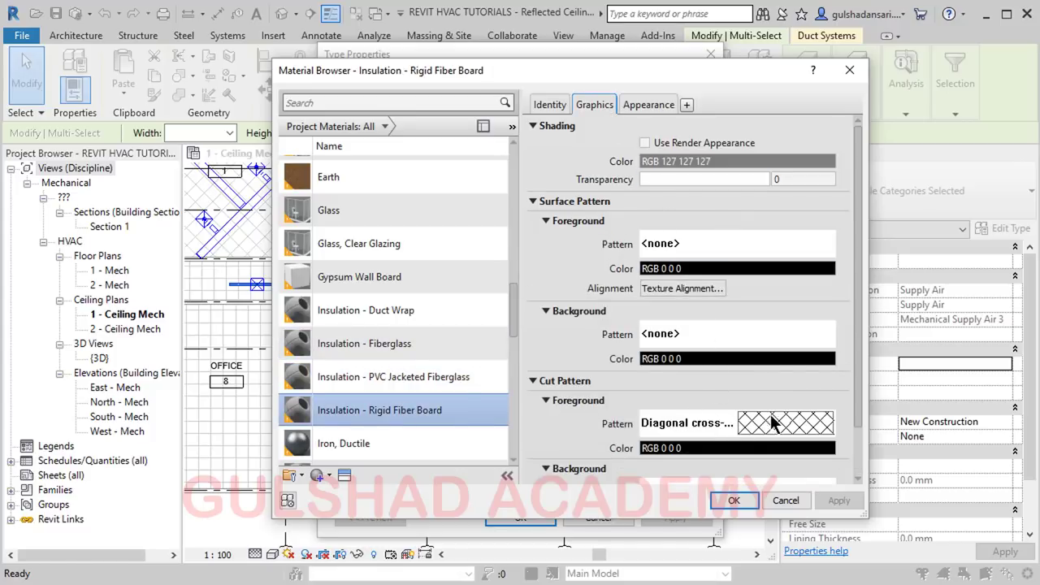
# Review Rigid Fiber Board's fill patterns and cancel the Fill Patterns list
pyautogui.scroll(-1, 769, 419)
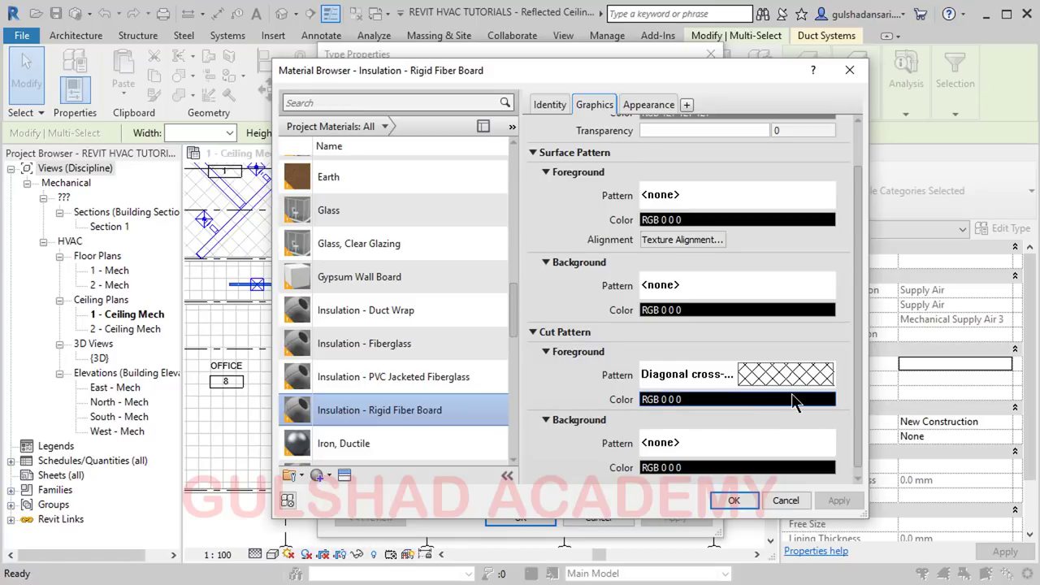
pyautogui.scroll(-1, 795, 402)
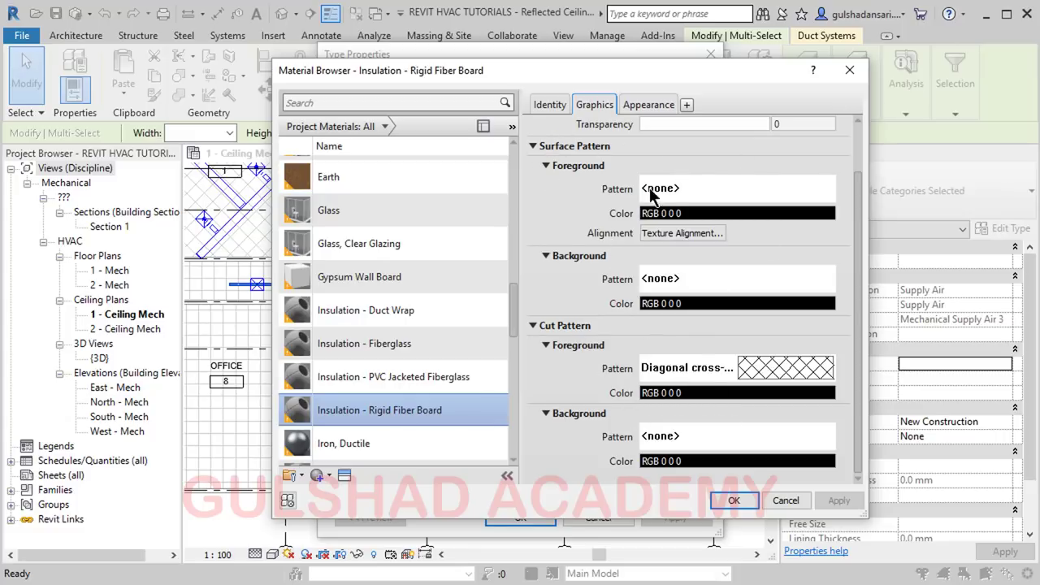
pyautogui.scroll(3, 655, 264)
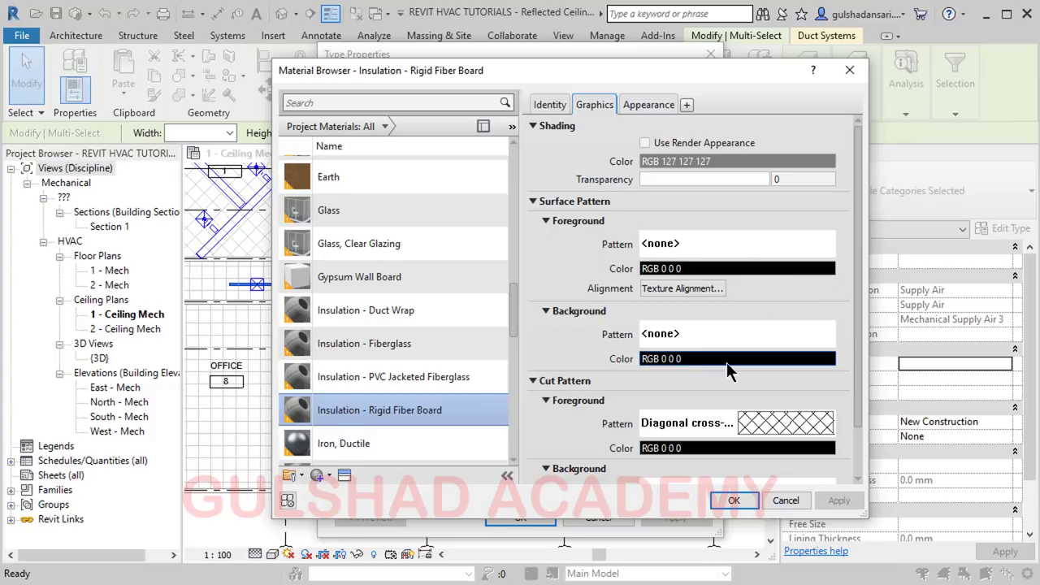
pyautogui.click(682, 254)
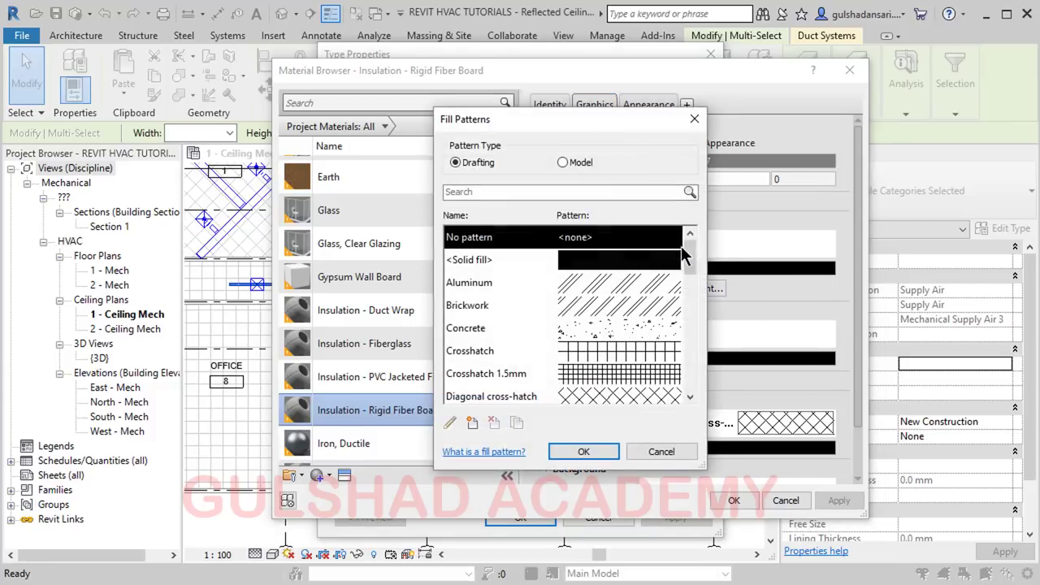
pyautogui.moveTo(689, 259); pyautogui.dragTo(689, 374)
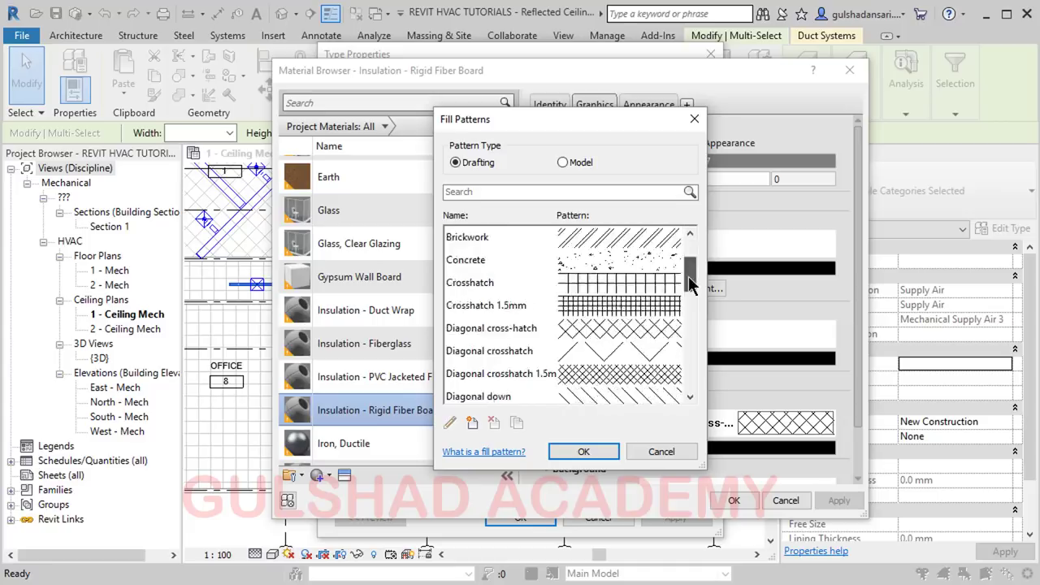
pyautogui.click(657, 454)
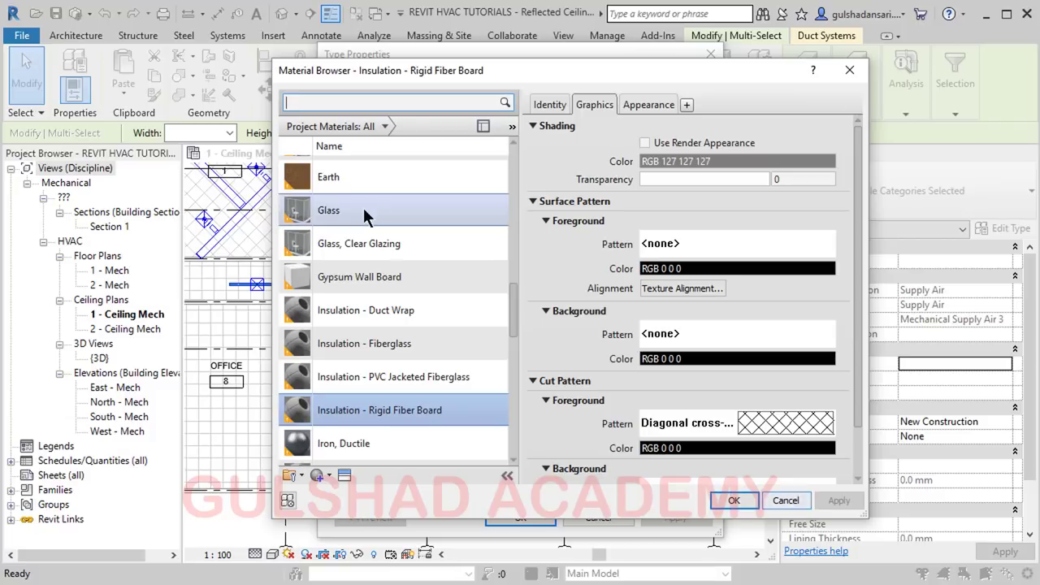
# Cancel the material dialogs and apply Duct Wrap at 15 mm thickness
pyautogui.click(784, 500)
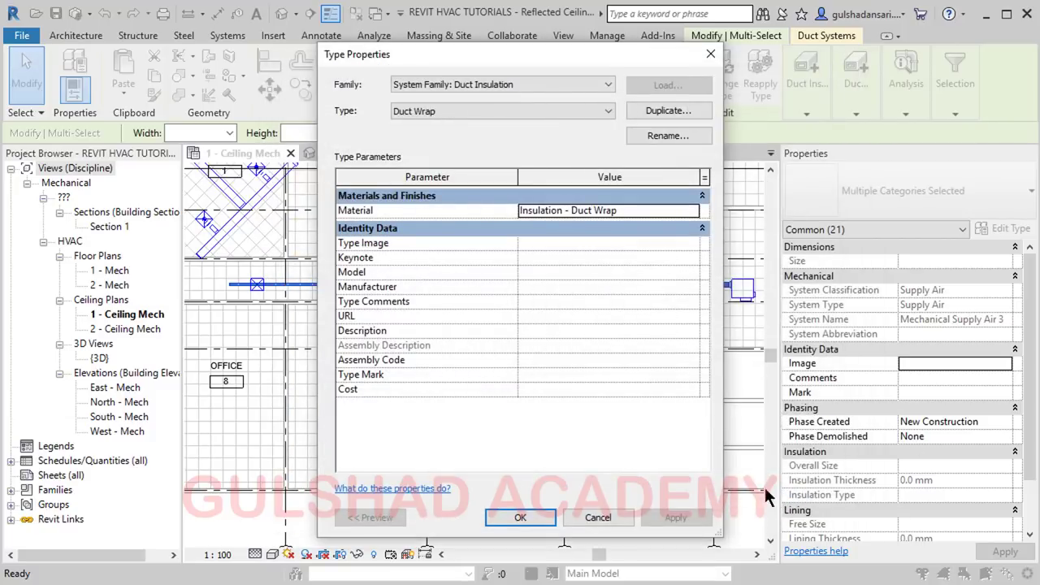
pyautogui.click(598, 517)
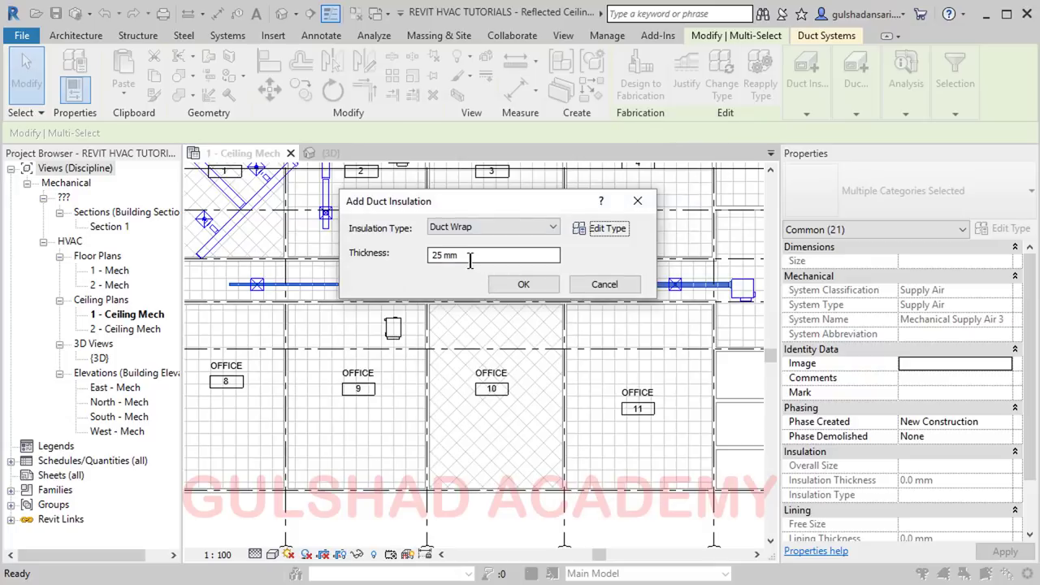
pyautogui.moveTo(476, 255); pyautogui.dragTo(424, 258)
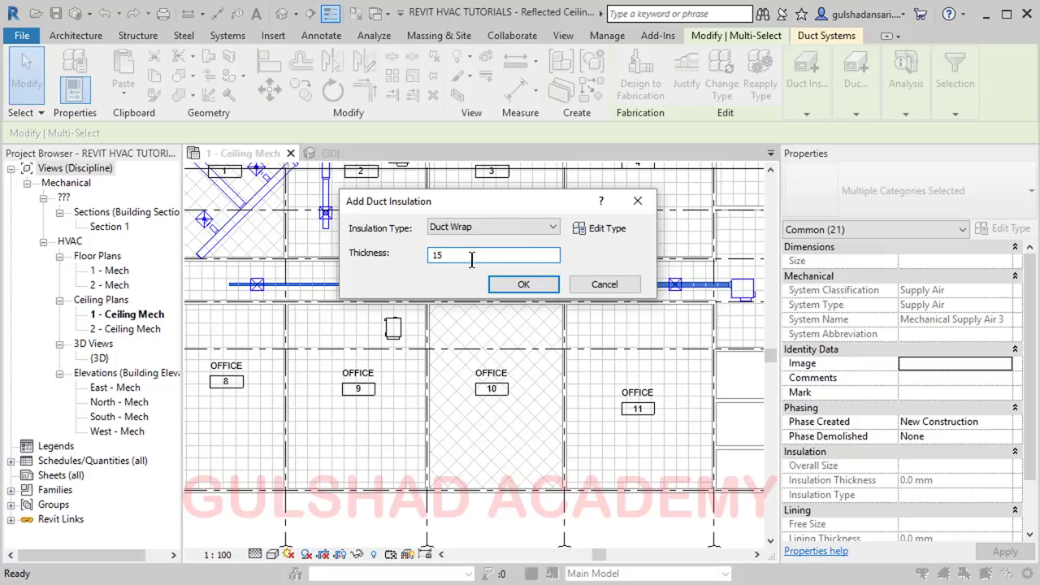
pyautogui.click(523, 287)
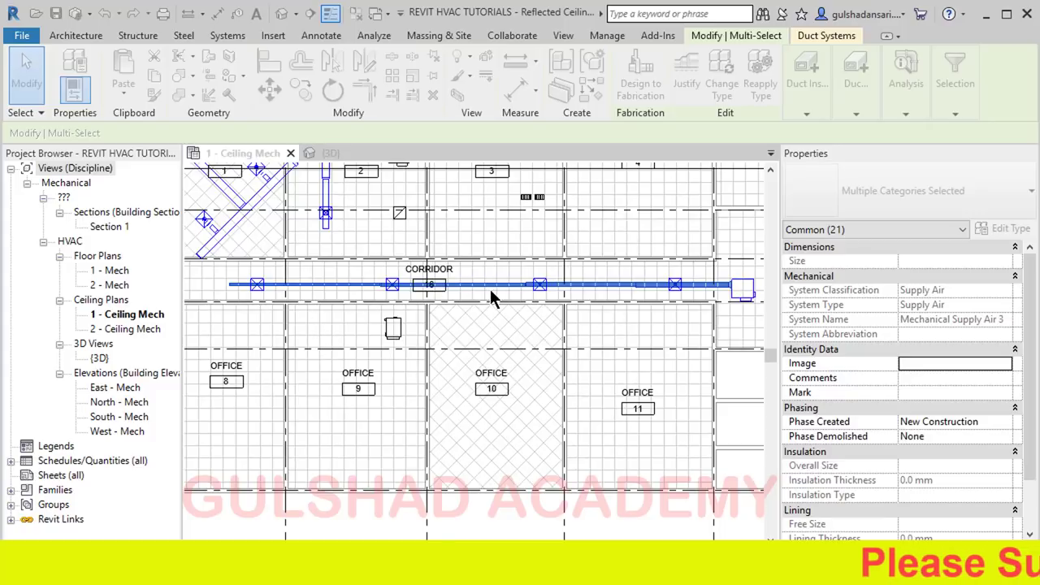
# Dismiss the resulting error and zoom back to the uninsulated corridor duct
pyautogui.click(491, 291)
pyautogui.click(654, 313)
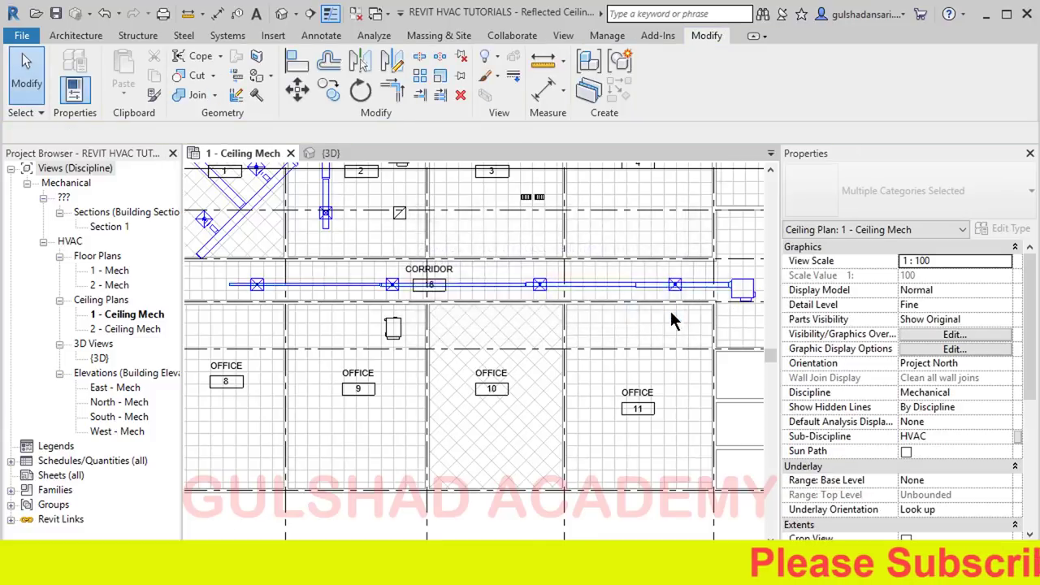
pyautogui.scroll(3, 212, 326)
pyautogui.scroll(2, 399, 373)
pyautogui.scroll(2, 348, 328)
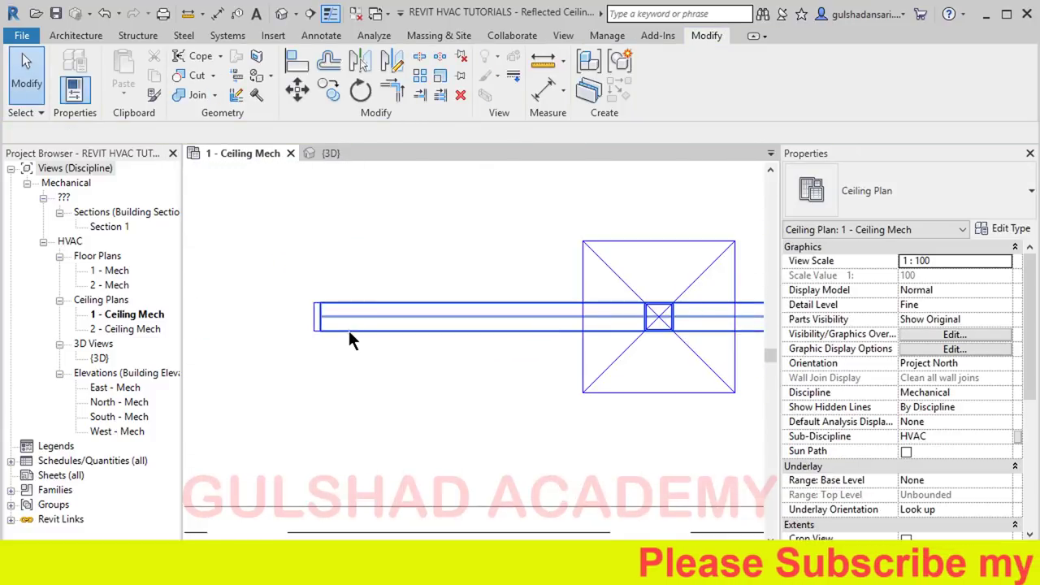
pyautogui.scroll(2, 348, 328)
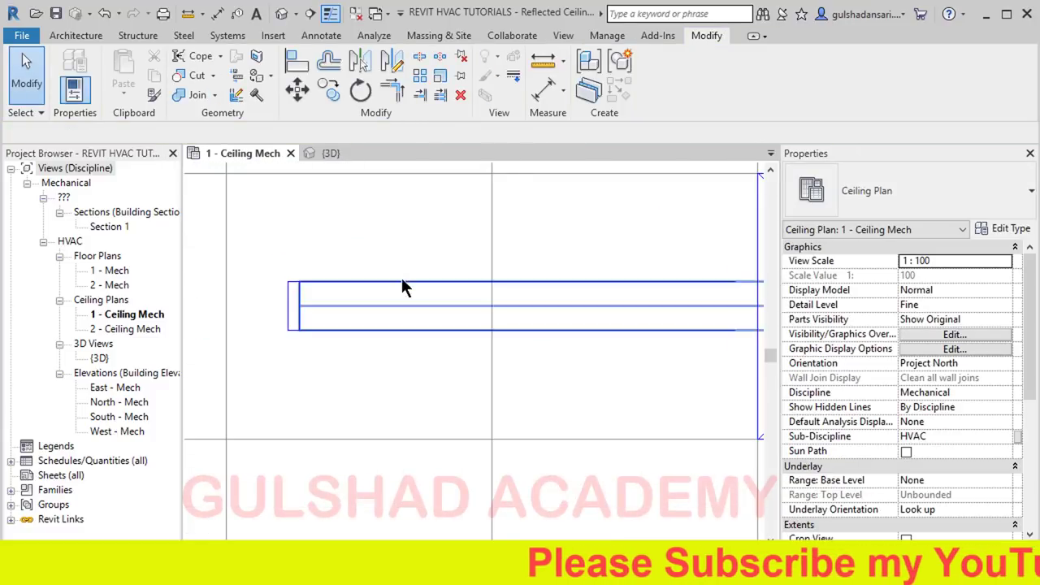
pyautogui.scroll(-3, 387, 288)
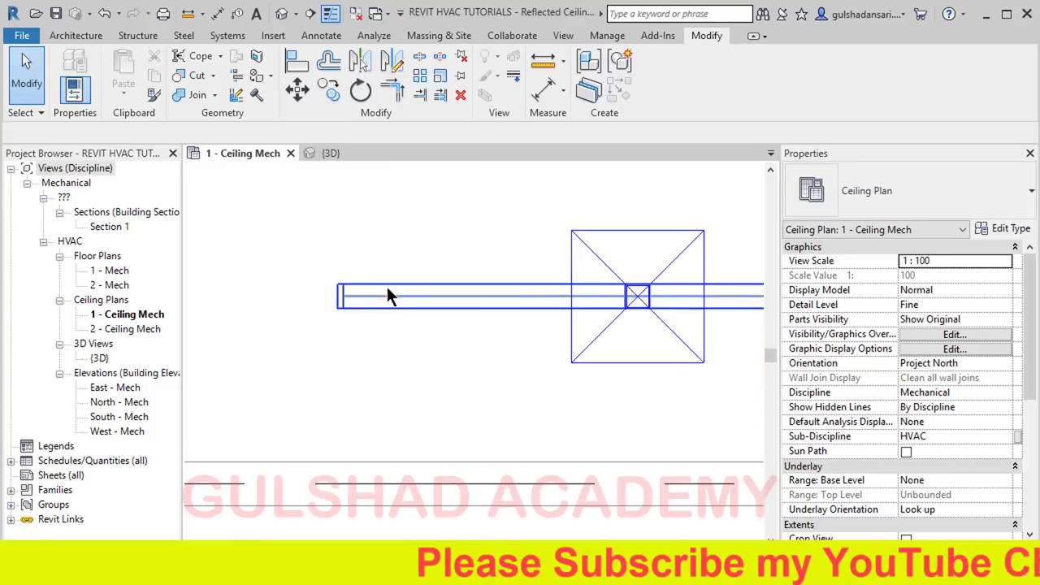
pyautogui.scroll(-2, 387, 288)
# Select the corridor duct run, filtering out air terminals to keep only ducts and fittings
pyautogui.press('Tab')
pyautogui.click(388, 289)
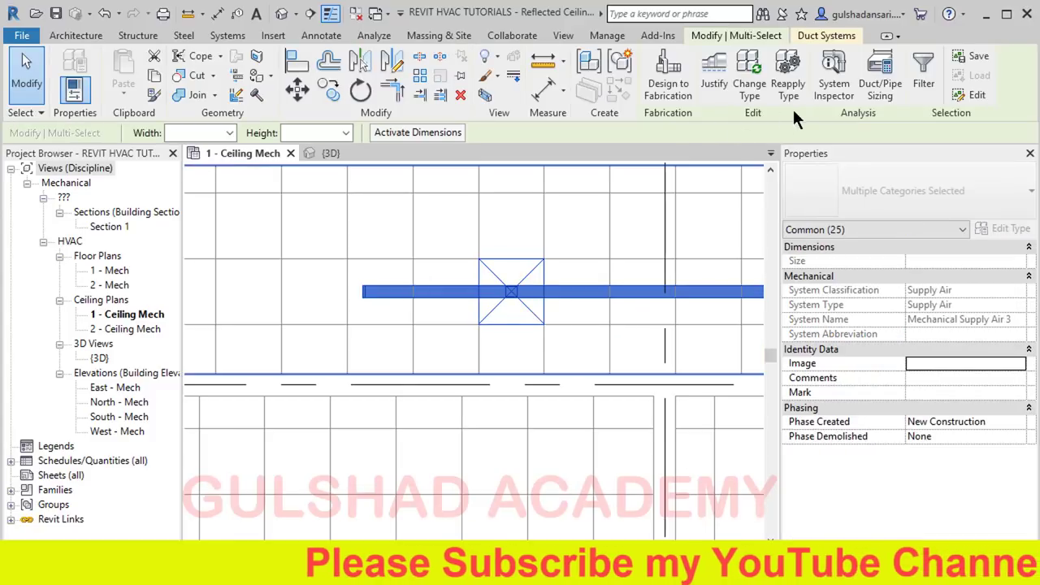
pyautogui.click(924, 82)
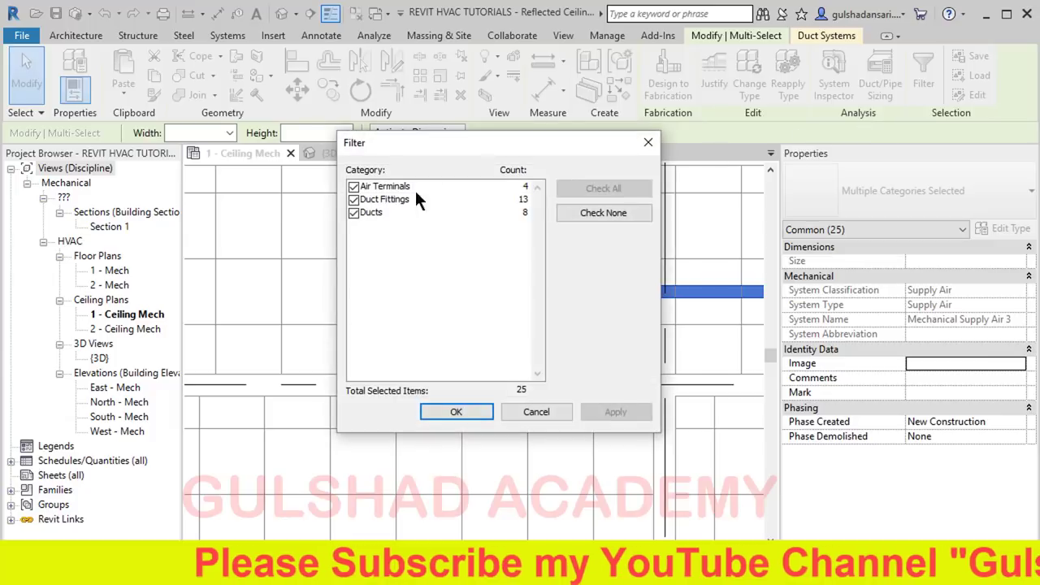
pyautogui.click(355, 188)
pyautogui.click(463, 413)
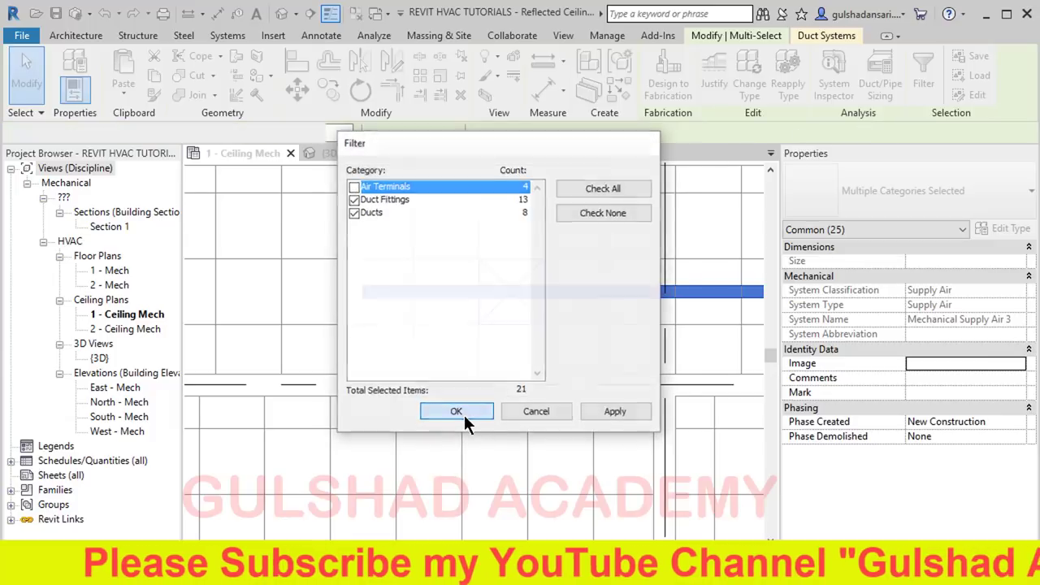
# Add 20 mm Duct Wrap insulation to the selected ducts
pyautogui.click(808, 110)
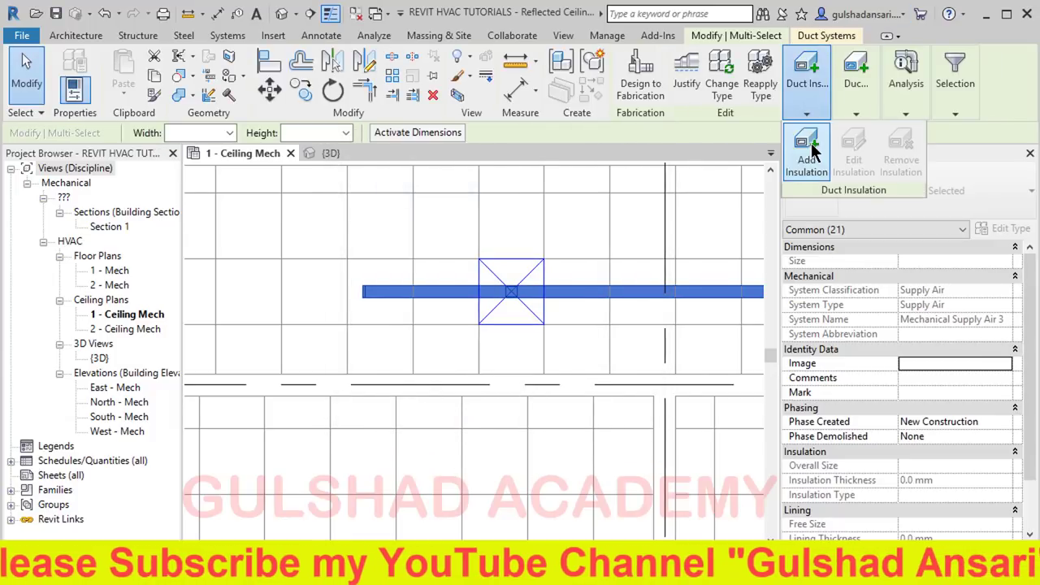
pyautogui.click(811, 143)
pyautogui.click(492, 226)
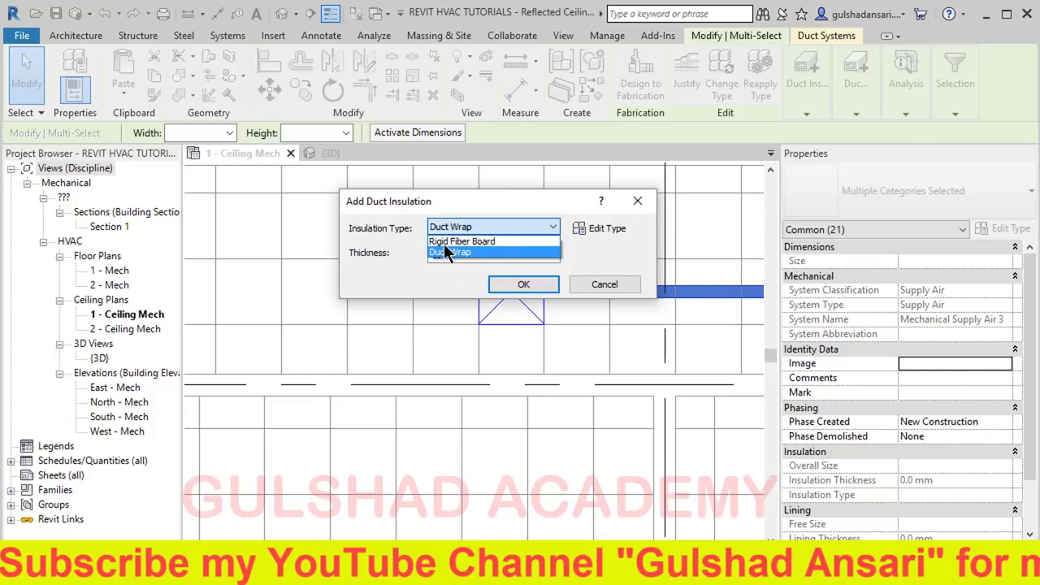
pyautogui.click(452, 252)
pyautogui.moveTo(488, 256); pyautogui.dragTo(430, 256)
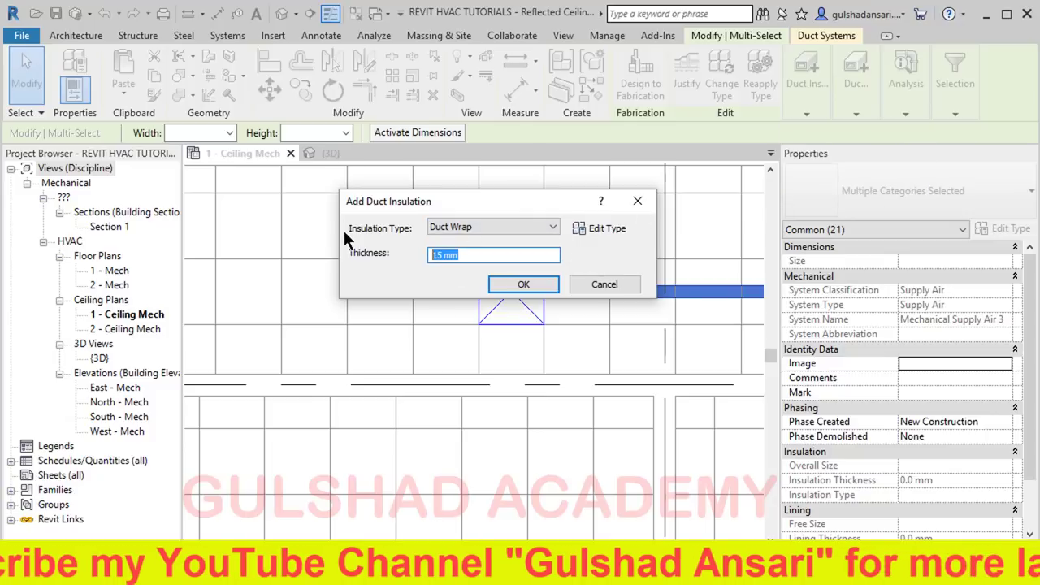
pyautogui.write('20')
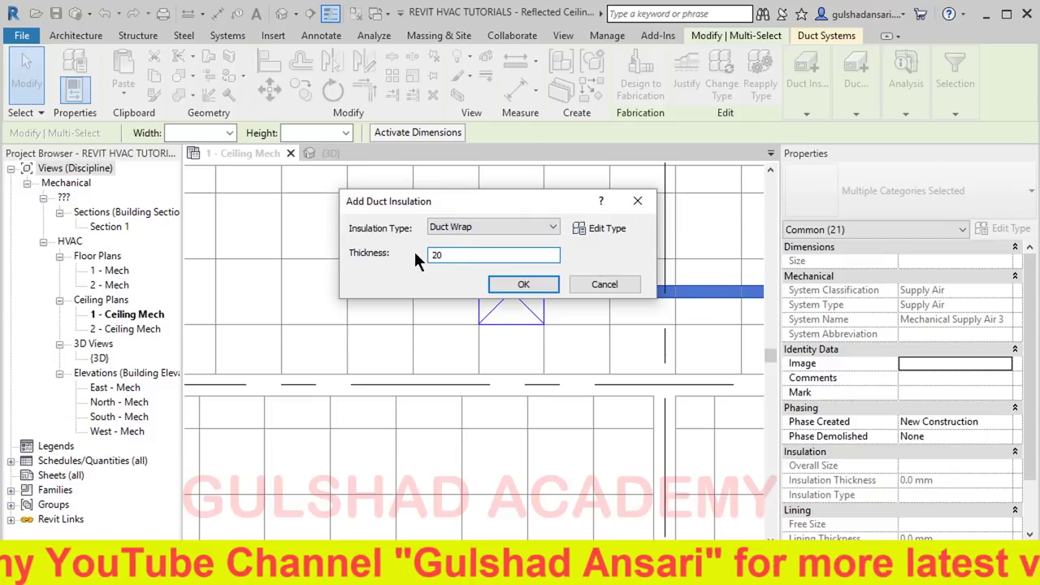
pyautogui.click(510, 285)
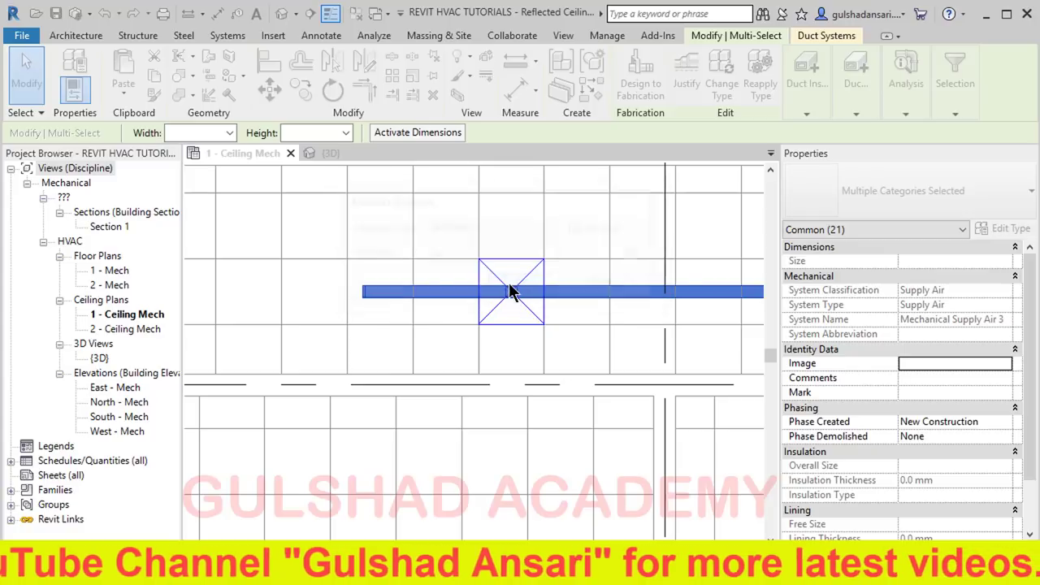
# Bring the corridor duct and diffuser into view, then switch to the {3D} view
pyautogui.scroll(3, 369, 282)
pyautogui.scroll(2, 369, 282)
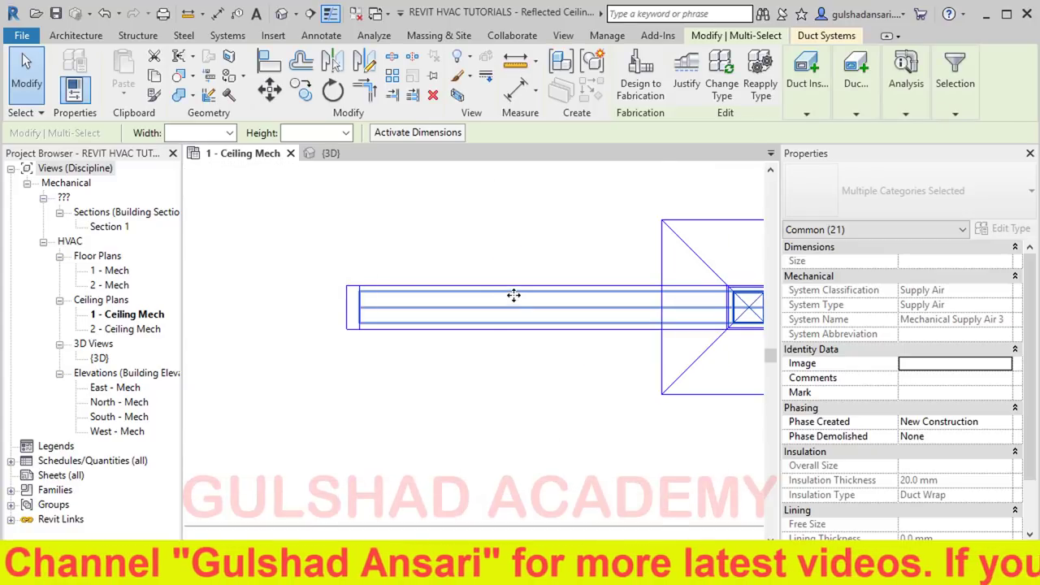
pyautogui.scroll(-2, 732, 357)
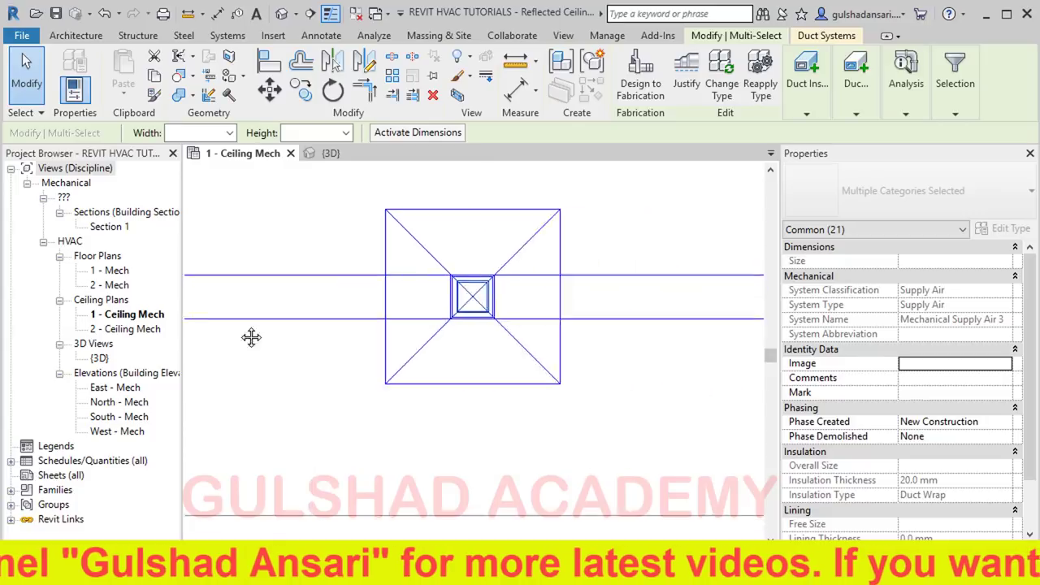
pyautogui.moveTo(249, 339)
pyautogui.mouseDown(button='middle')
pyautogui.moveTo(564, 260)
pyautogui.moveTo(681, 325)
pyautogui.moveTo(428, 297)
pyautogui.mouseUp(button='middle')
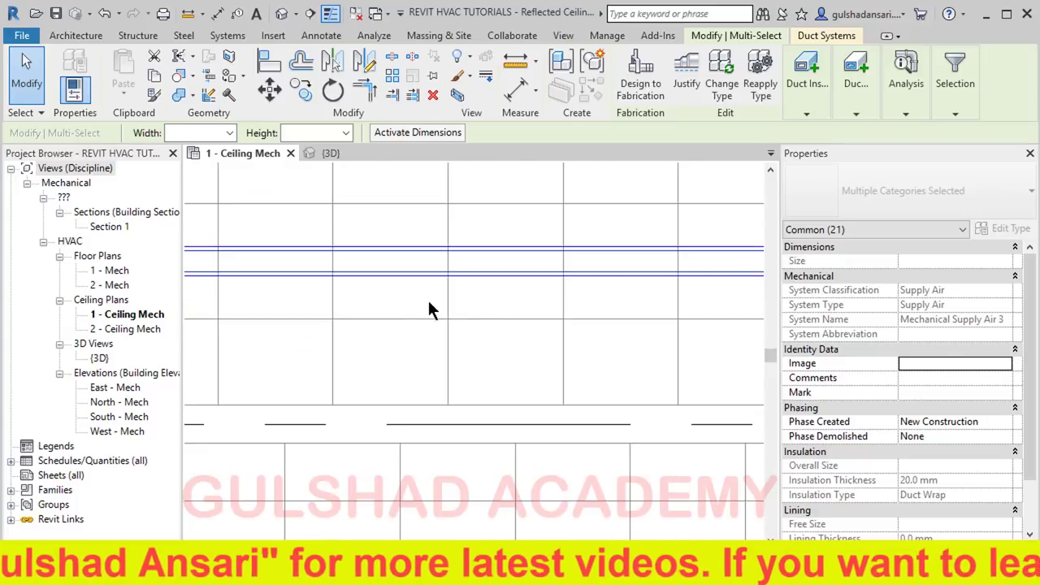
pyautogui.scroll(-3, 428, 297)
pyautogui.scroll(3, 263, 309)
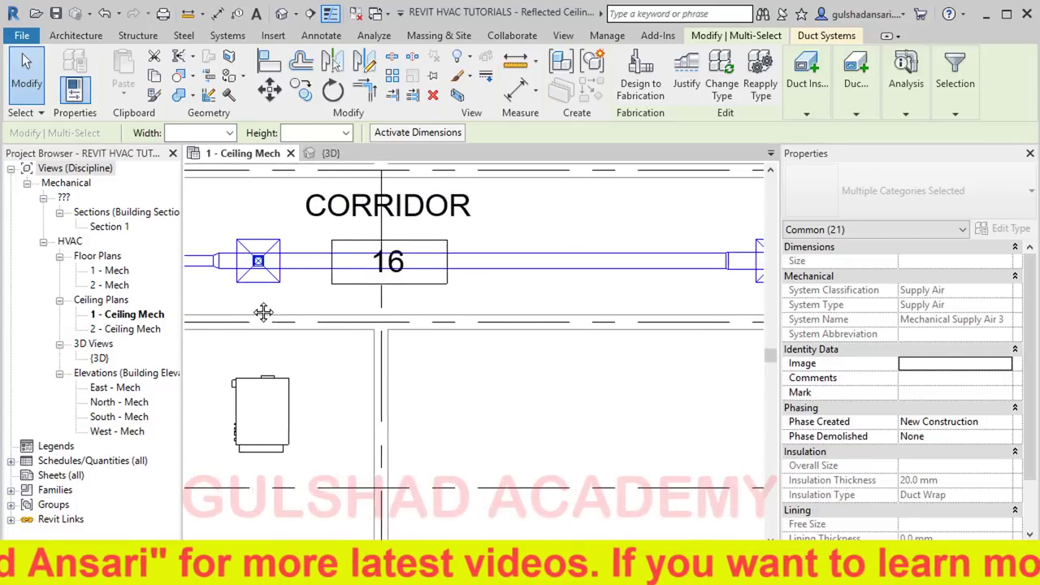
pyautogui.moveTo(666, 301); pyautogui.dragTo(466, 302, button='middle')
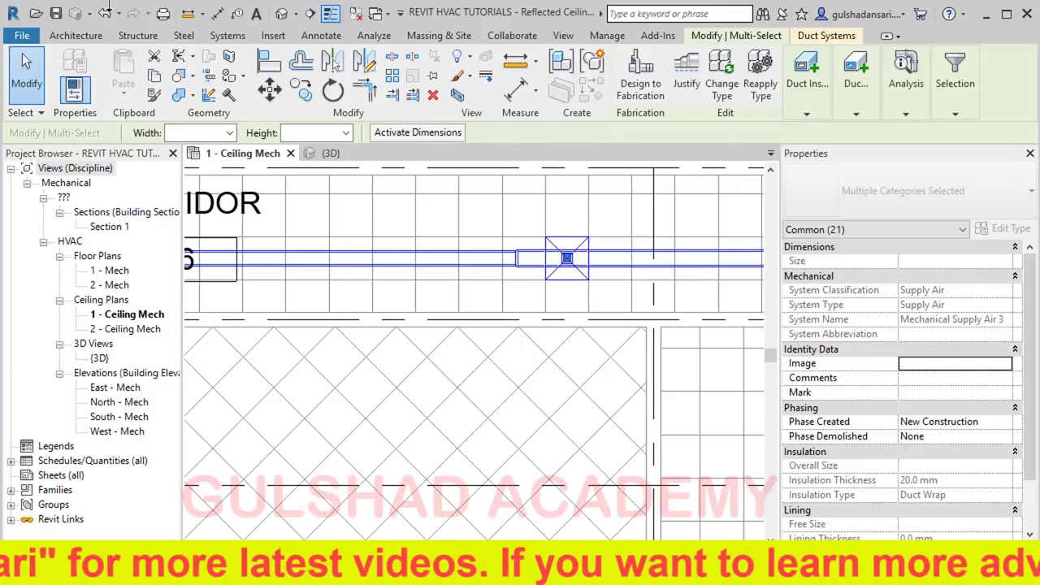
pyautogui.click(281, 13)
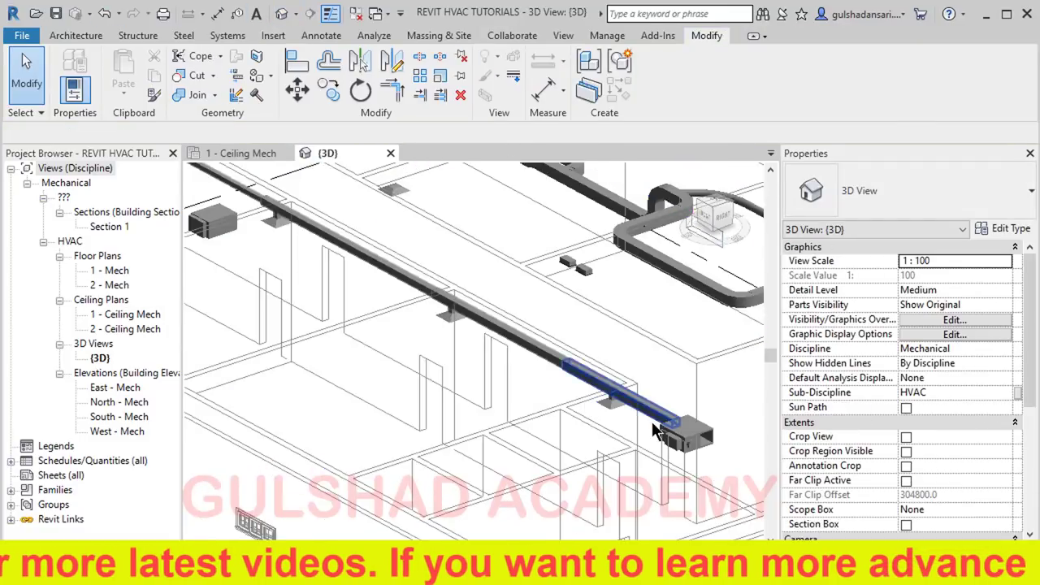
# Go back to the 1 - Ceiling Mech plan view
pyautogui.scroll(3, 656, 431)
pyautogui.scroll(2, 655, 431)
pyautogui.scroll(3, 454, 244)
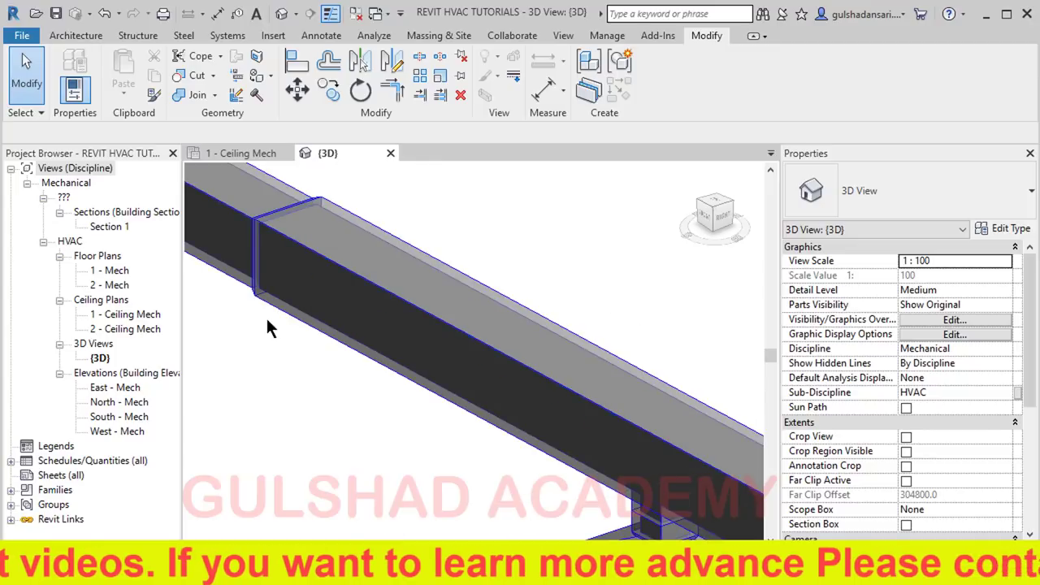
pyautogui.click(264, 154)
# Centre the corridor duct in the plan and Tab-highlight the whole duct run
pyautogui.scroll(-3, 472, 274)
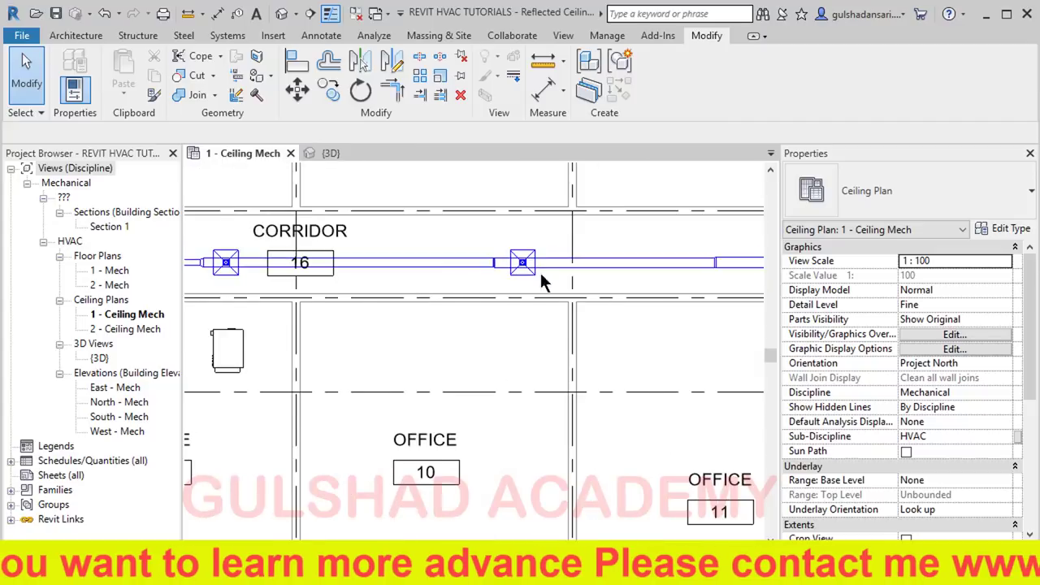
pyautogui.scroll(-2, 541, 278)
pyautogui.scroll(-2, 564, 274)
pyautogui.scroll(-1, 313, 260)
pyautogui.scroll(1, 439, 270)
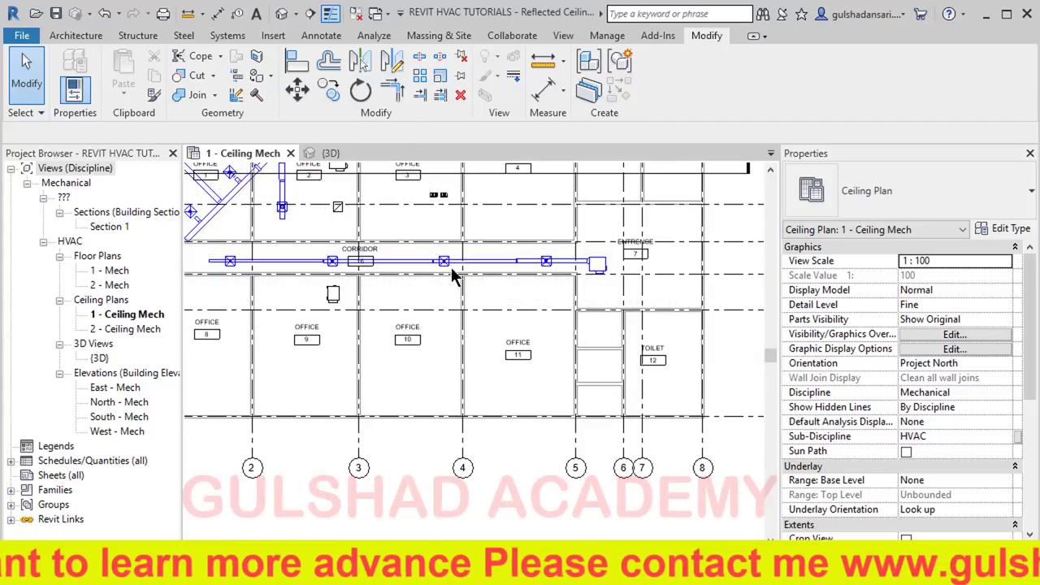
pyautogui.scroll(1, 578, 386)
pyautogui.scroll(1, 618, 345)
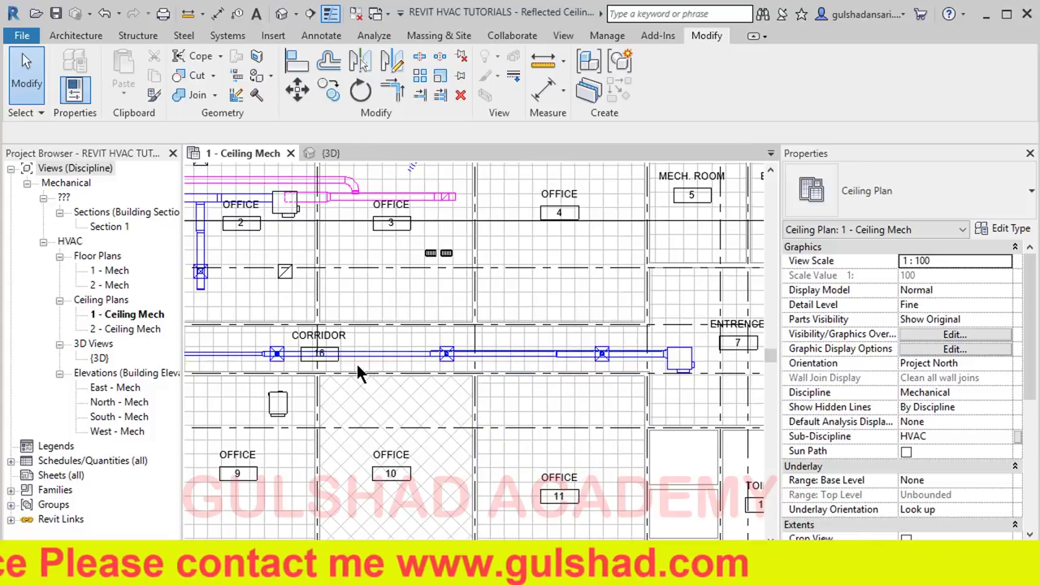
pyautogui.moveTo(348, 364); pyautogui.dragTo(430, 337, button='middle')
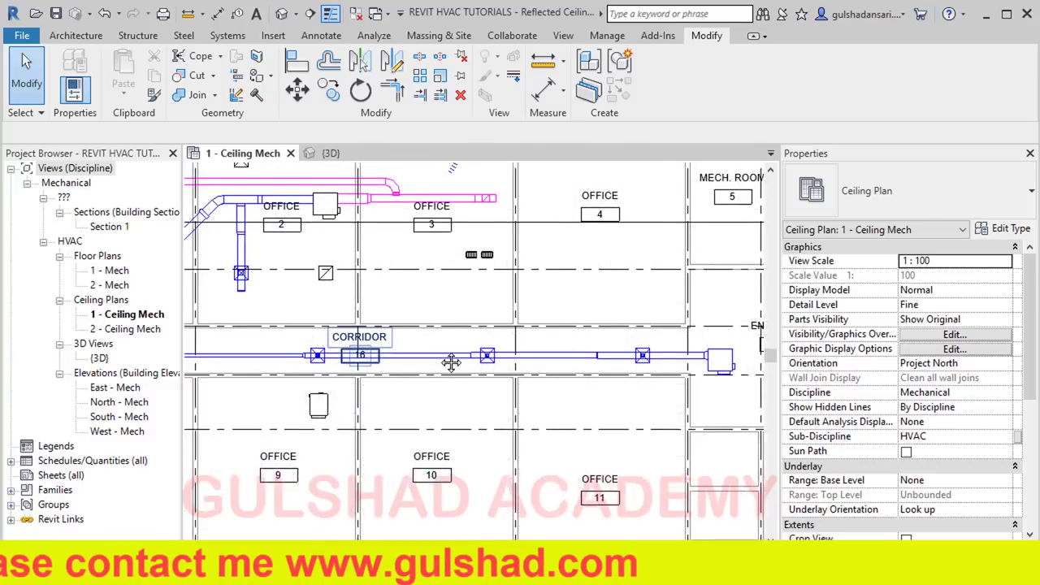
pyautogui.press('Tab')
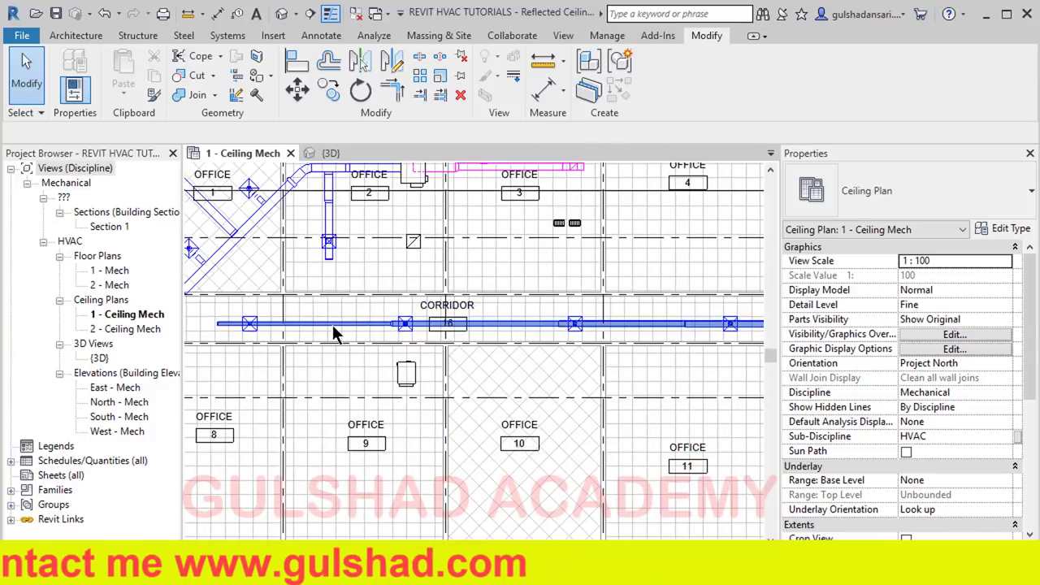
# Select the corridor duct branch running up to the equipment
pyautogui.click(333, 326)
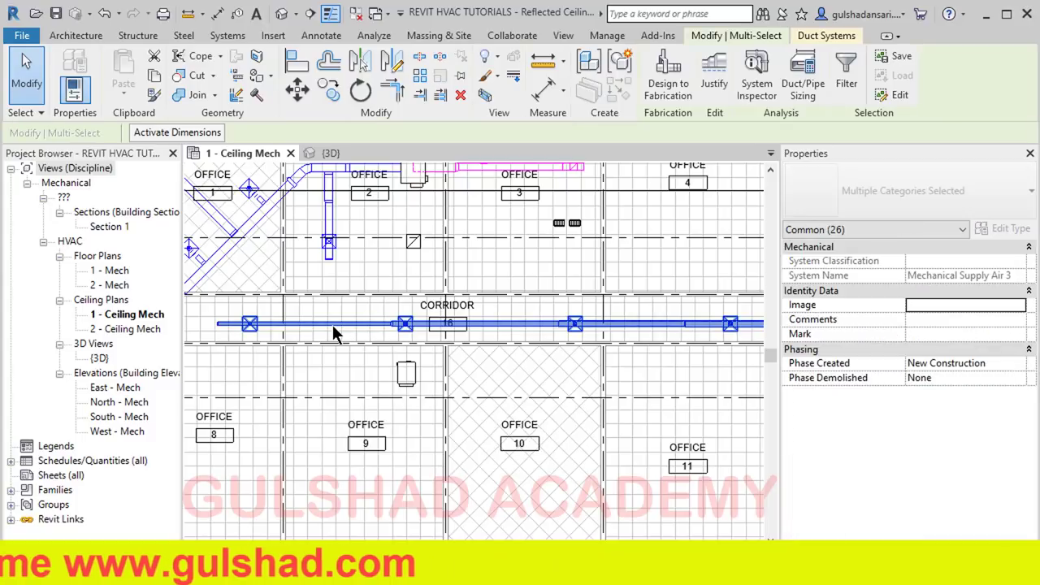
pyautogui.scroll(-2, 332, 324)
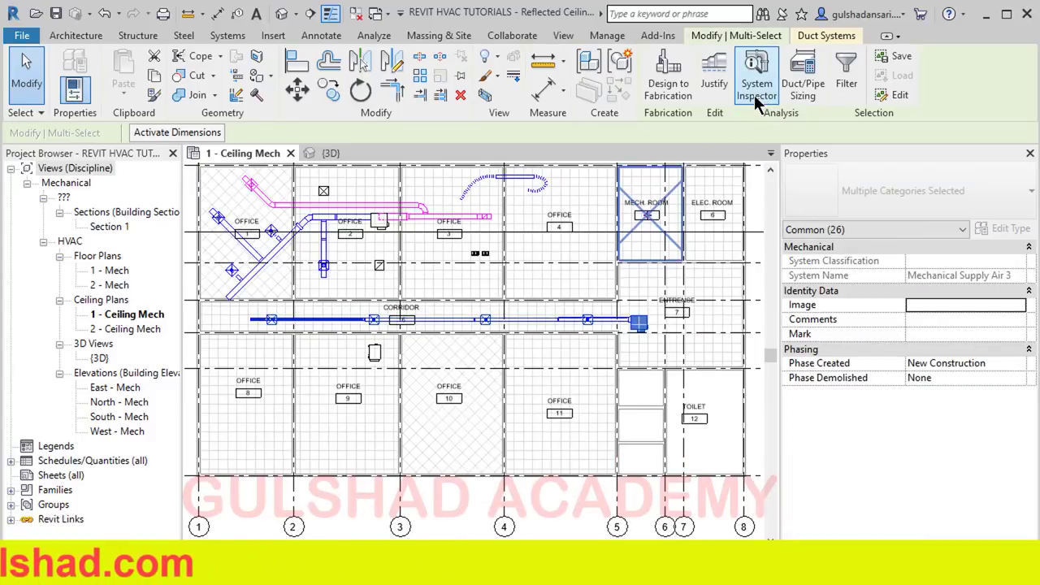
pyautogui.click(529, 344)
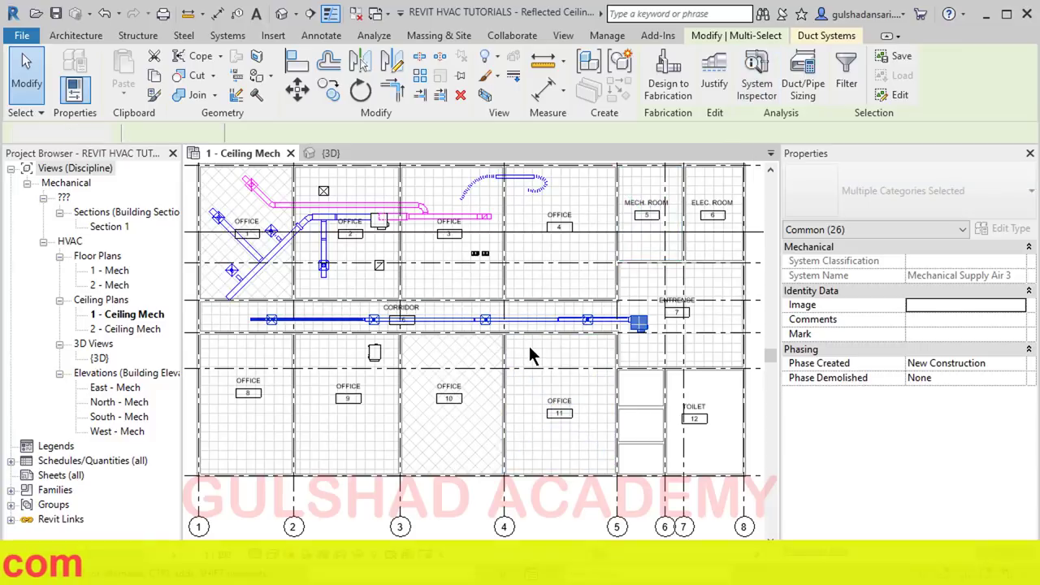
pyautogui.press('Tab')
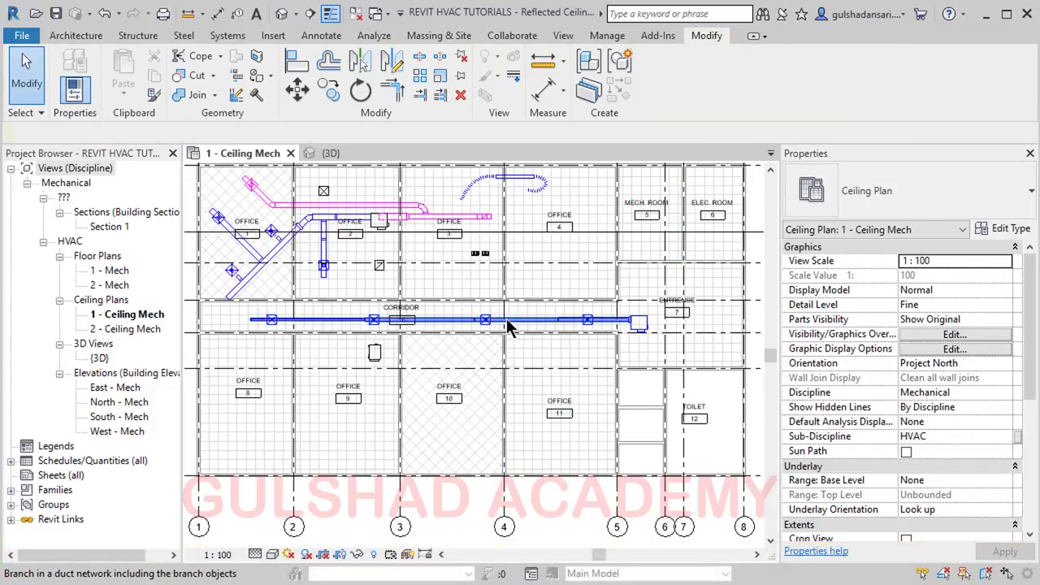
pyautogui.click(508, 325)
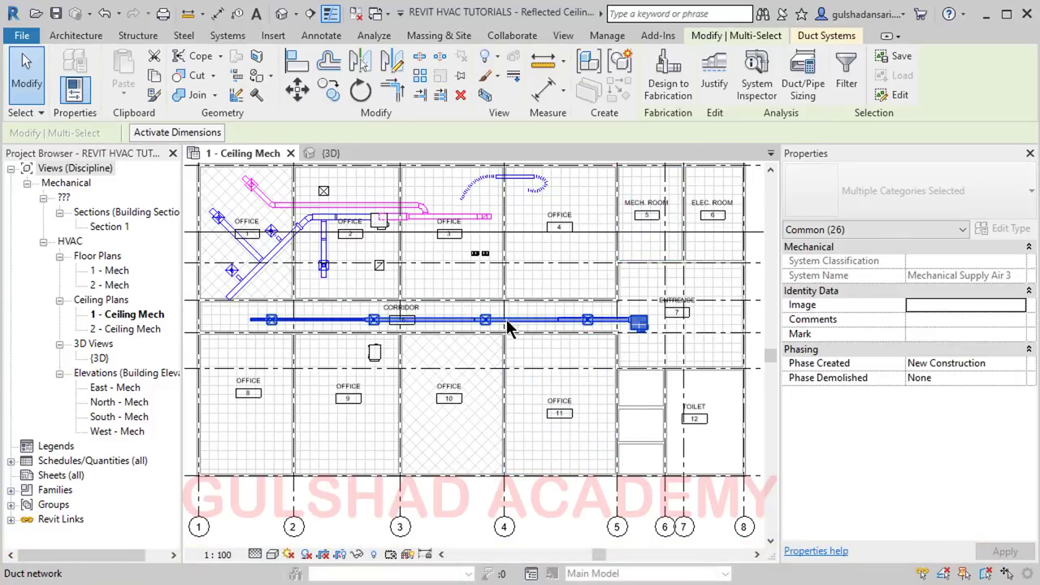
# Open System Inspector to read 940.00 L/s flow and 988.92 Pa, moving the panel over the plan
pyautogui.click(757, 90)
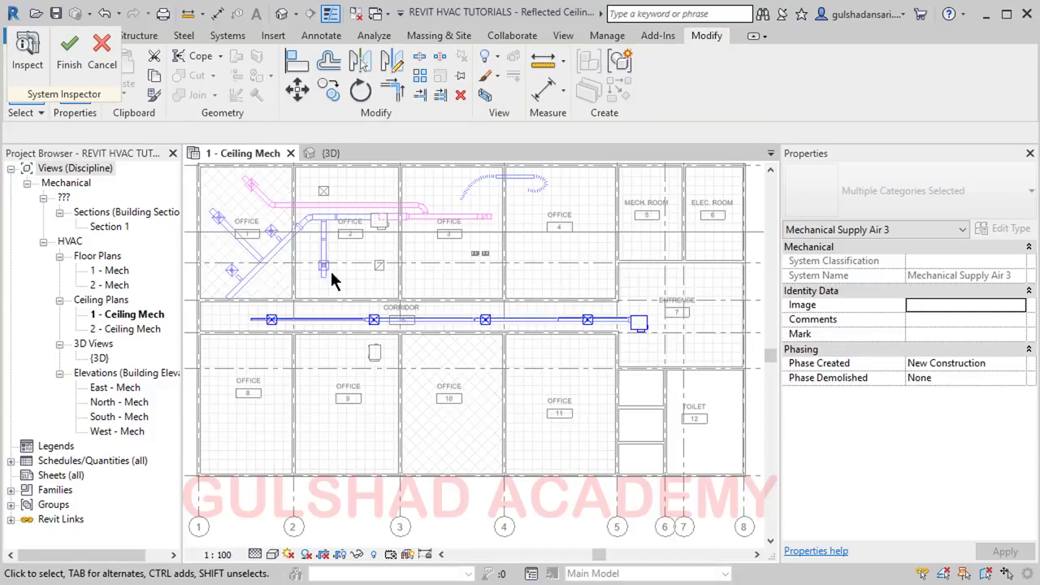
pyautogui.scroll(2, 279, 302)
pyautogui.scroll(2, 244, 322)
pyautogui.scroll(2, 240, 325)
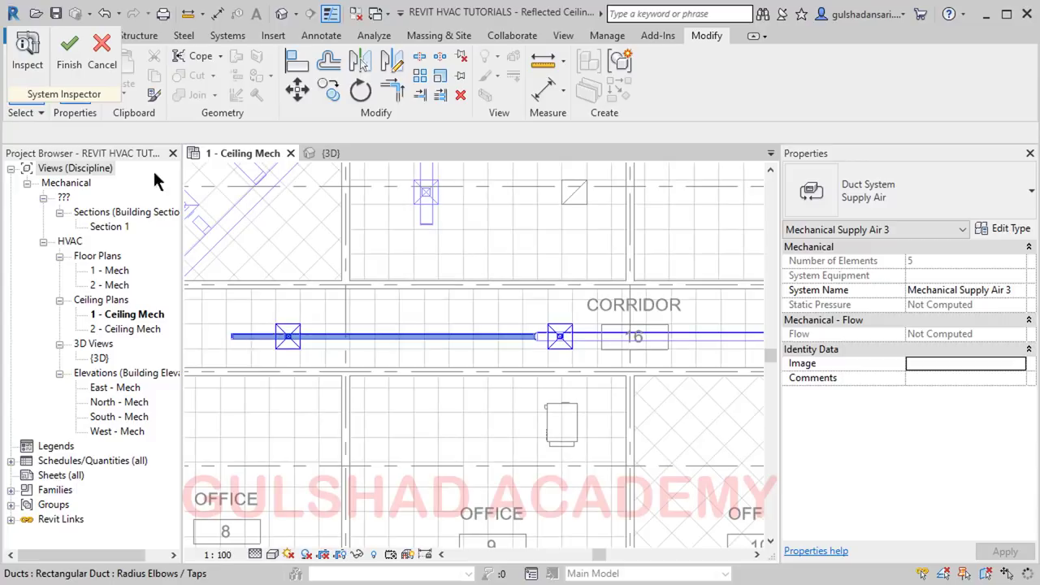
pyautogui.click(24, 70)
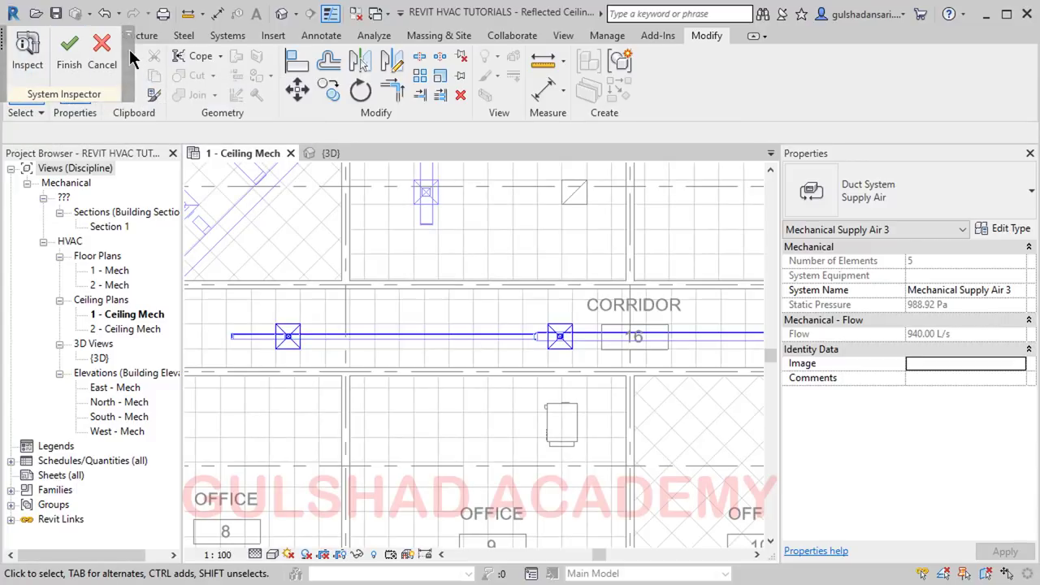
pyautogui.moveTo(65, 94)
pyautogui.mouseDown()
pyautogui.moveTo(340, 194)
pyautogui.moveTo(367, 186)
pyautogui.mouseUp()
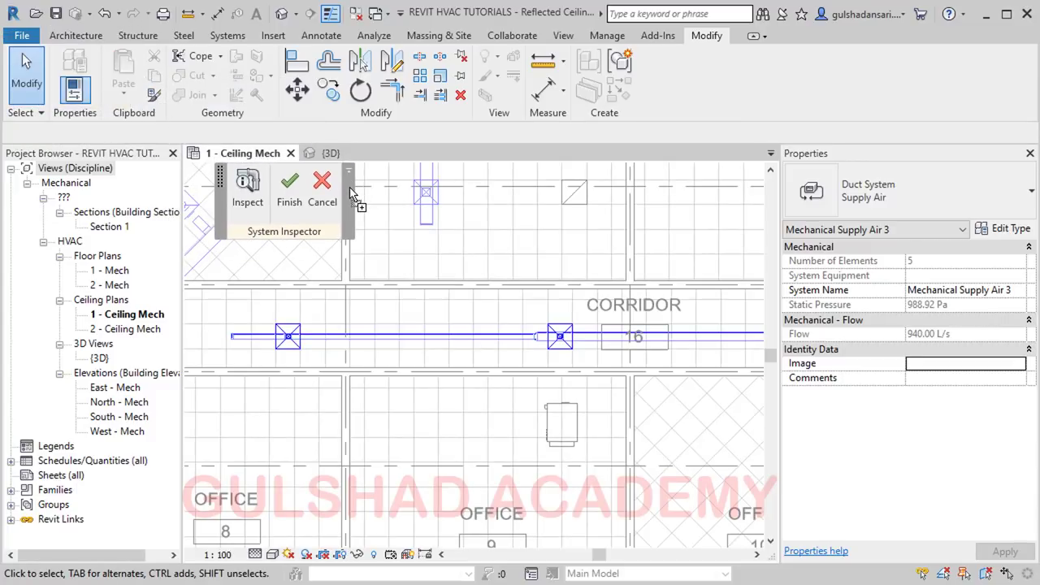
# Turn on section-by-section inspection and bring the corridor duct sections near ENTRENCE into view
pyautogui.click(248, 193)
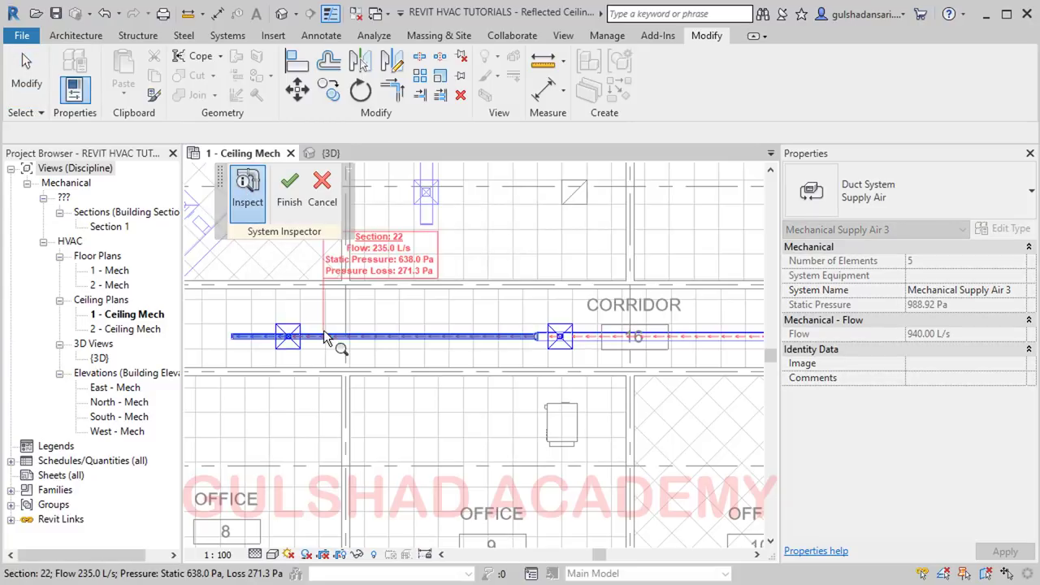
pyautogui.scroll(2, 250, 343)
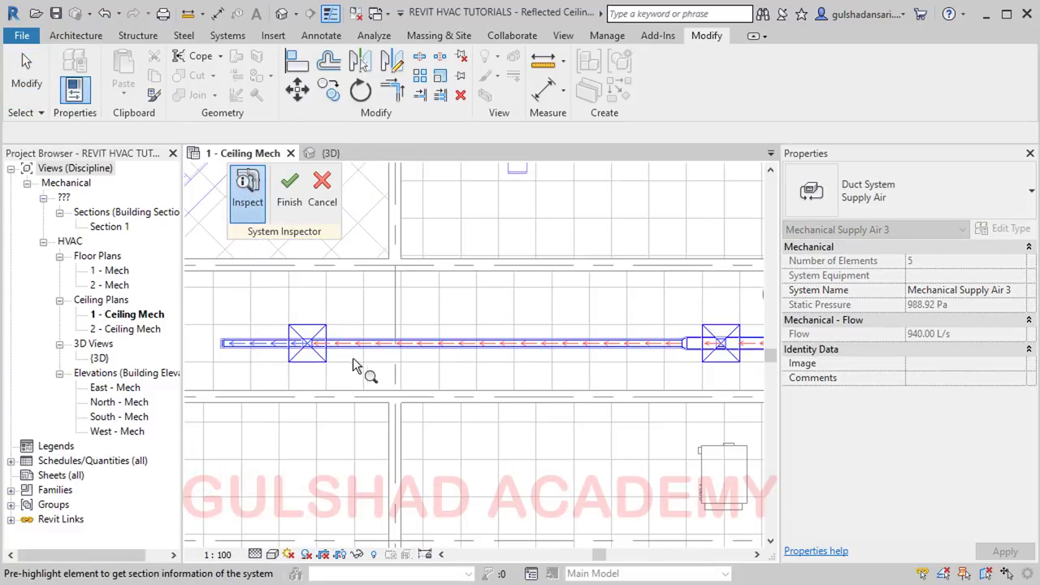
pyautogui.scroll(-2, 529, 360)
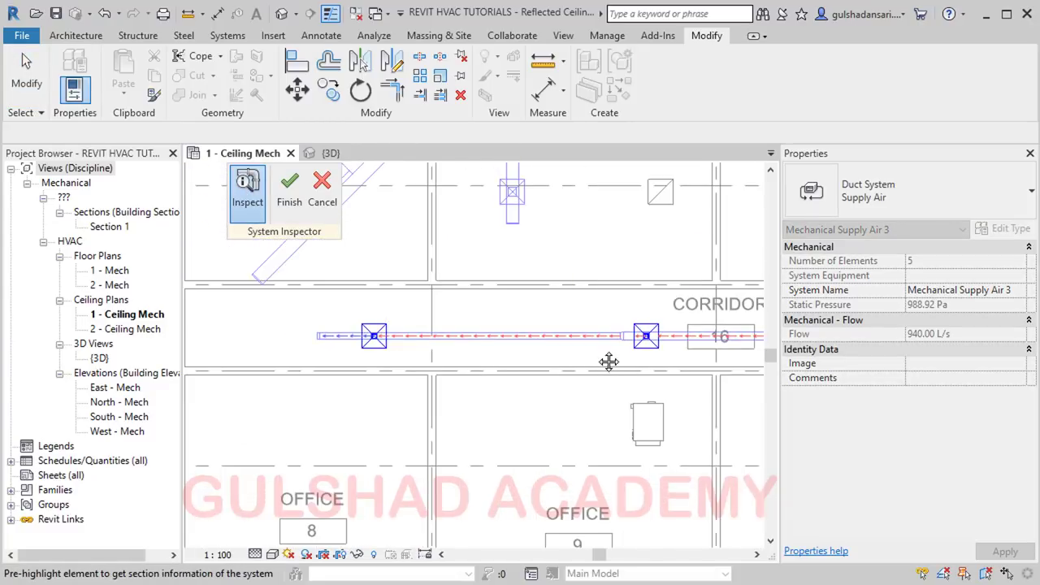
pyautogui.moveTo(610, 360); pyautogui.dragTo(211, 347, button='middle')
pyautogui.moveTo(641, 321)
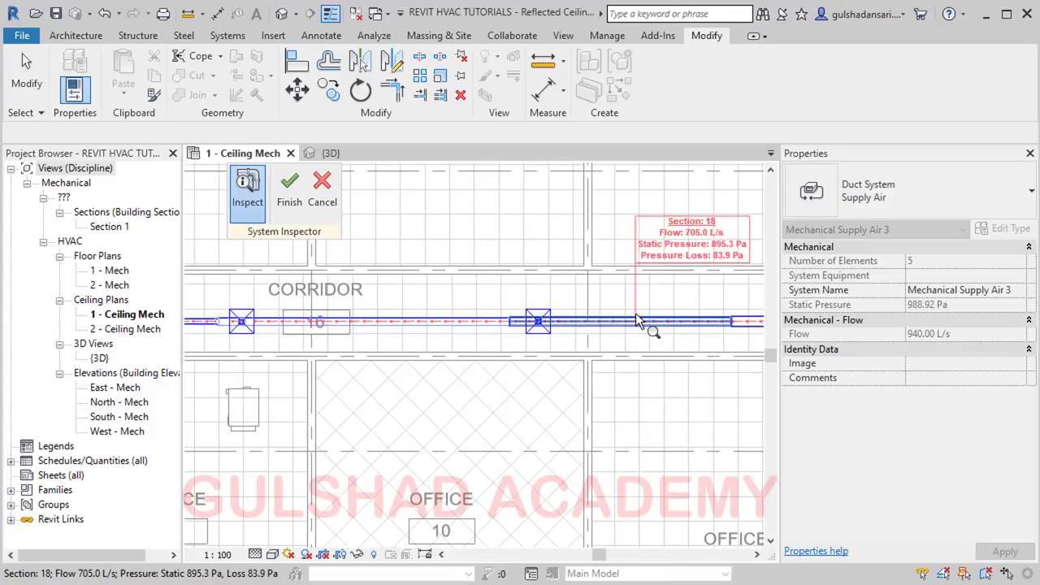
pyautogui.moveTo(641, 328); pyautogui.dragTo(580, 349, button='middle')
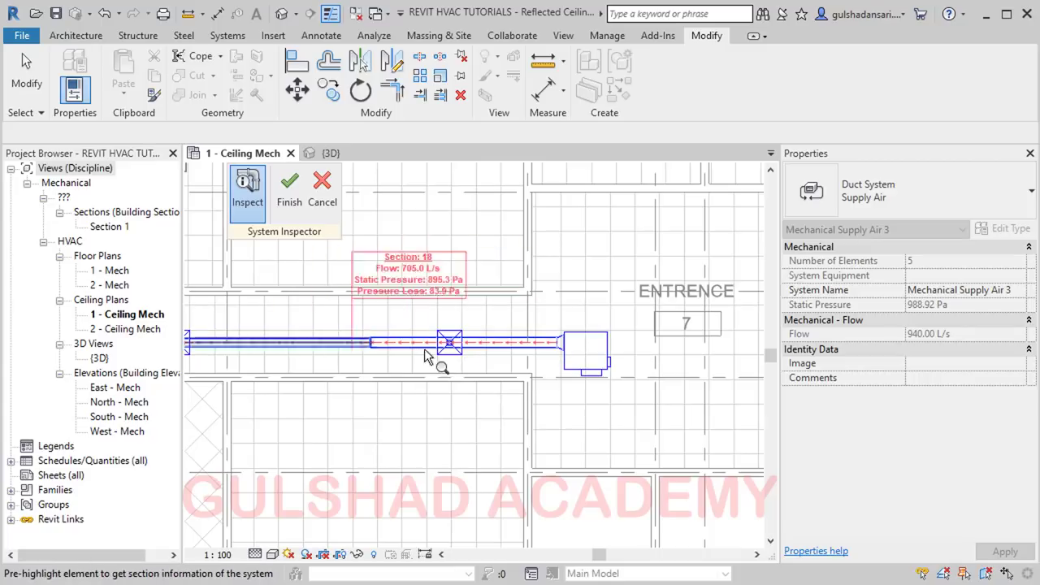
# Review section flows such as 705.0 L/s in section 18, then finish inspecting and clear the selection
pyautogui.scroll(-3, 535, 336)
pyautogui.scroll(-1, 487, 366)
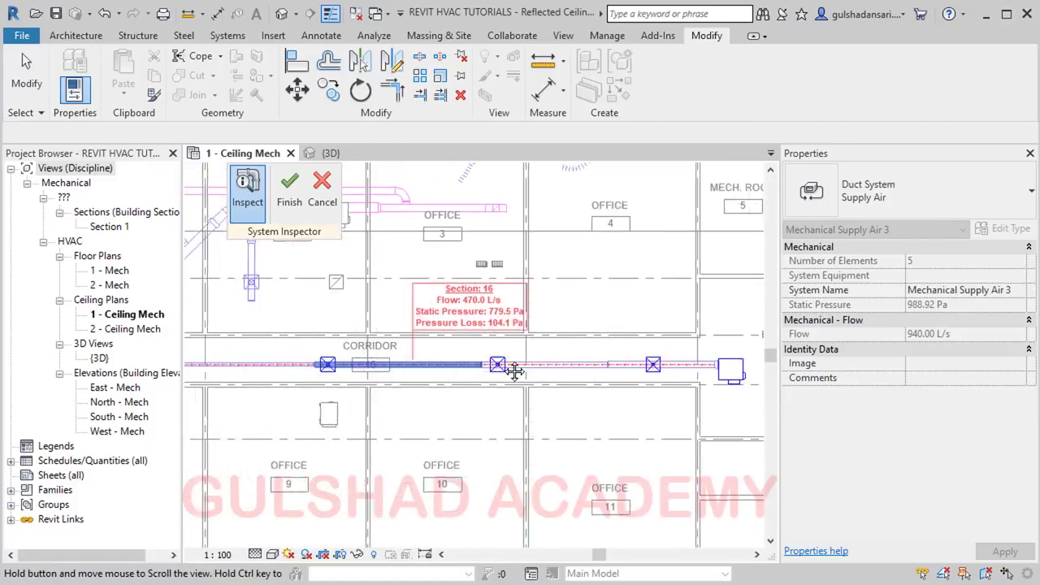
pyautogui.scroll(-1, 467, 375)
pyautogui.scroll(-1, 455, 378)
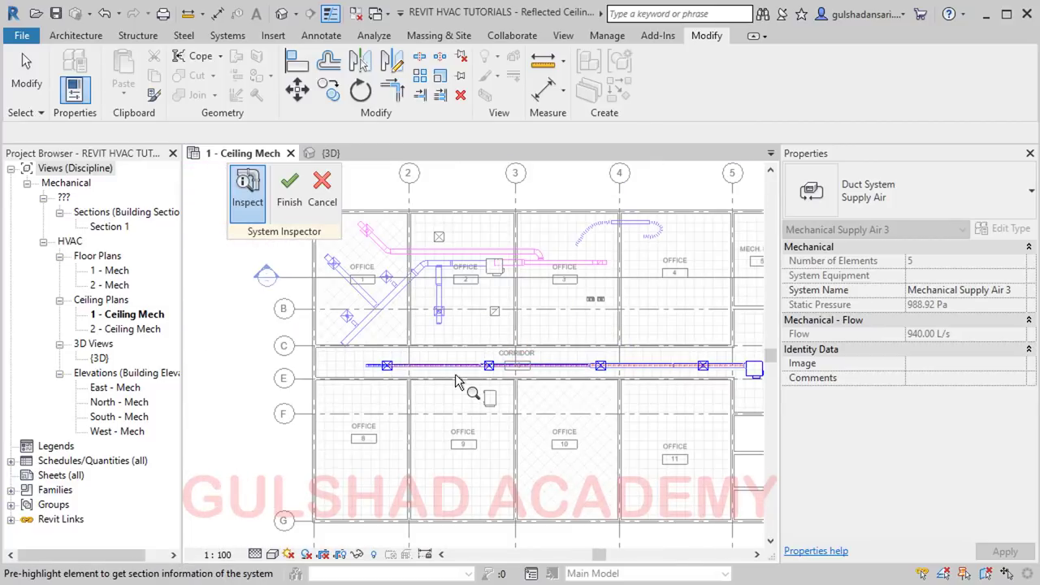
pyautogui.scroll(1, 454, 376)
pyautogui.scroll(2, 406, 364)
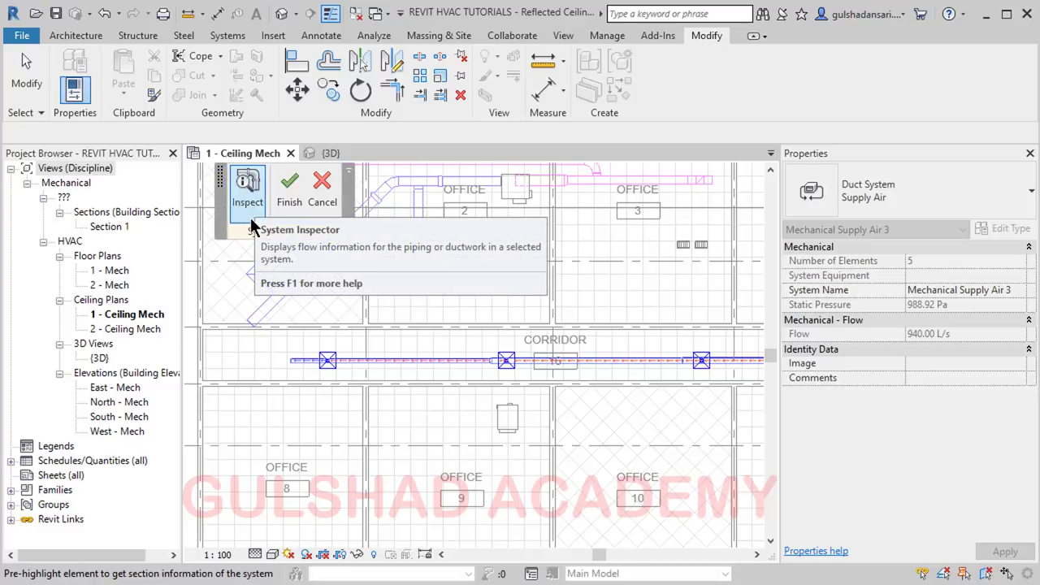
pyautogui.click(291, 182)
pyautogui.press('Escape')
pyautogui.scroll(-2, 402, 308)
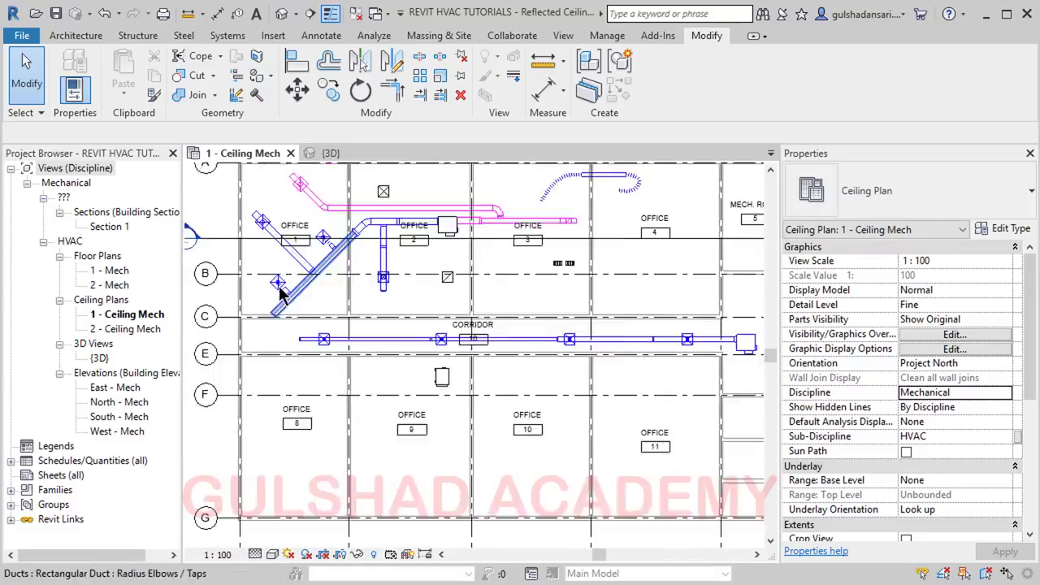
pyautogui.scroll(-2, 406, 297)
pyautogui.scroll(1, 399, 284)
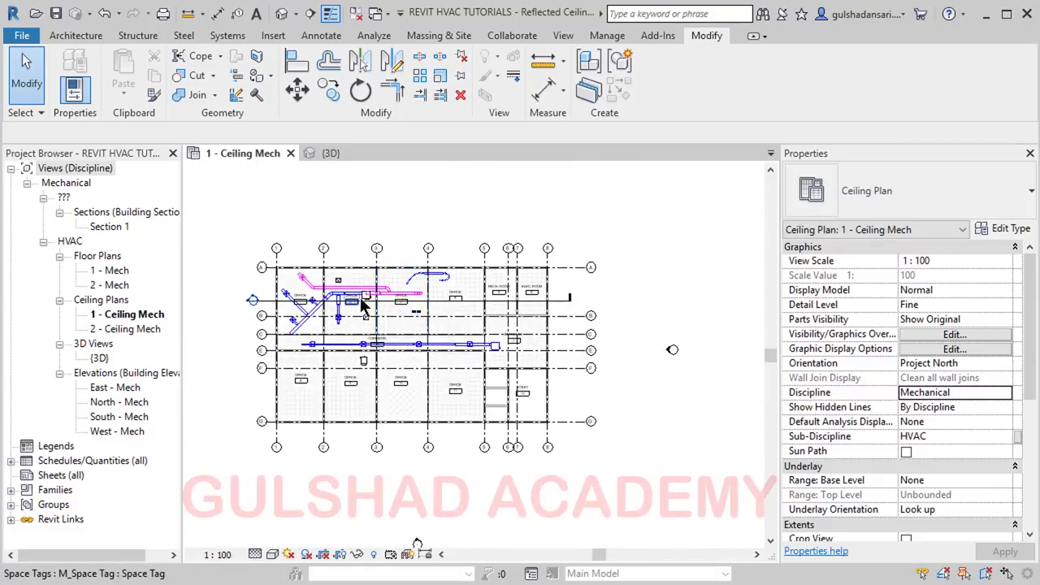
pyautogui.scroll(1, 382, 309)
pyautogui.scroll(1, 357, 337)
pyautogui.moveTo(343, 347); pyautogui.dragTo(375, 332, button='middle')
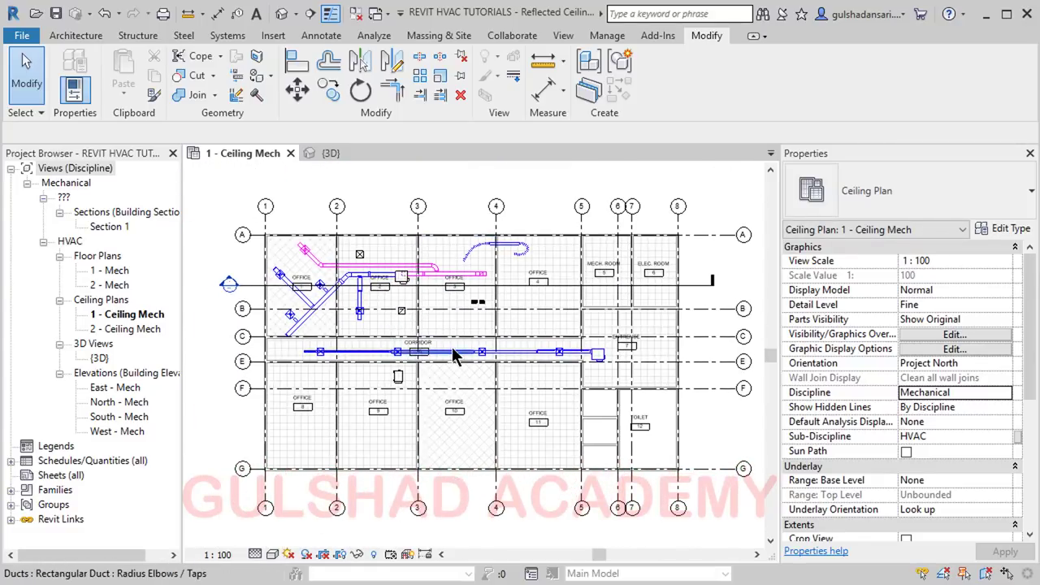